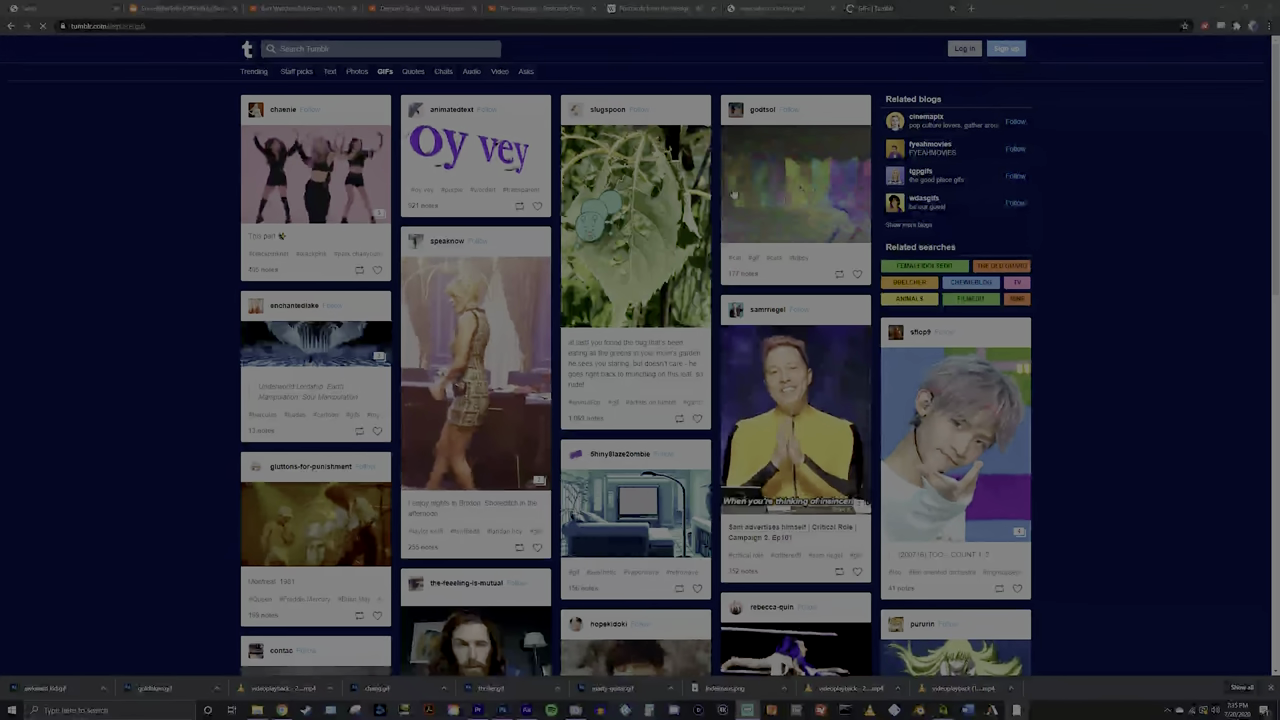
# Step: Scroll the Reddit profile feed, briefly highlighting the channel's subscriber count
pyautogui.scroll(-3, 733, 194)
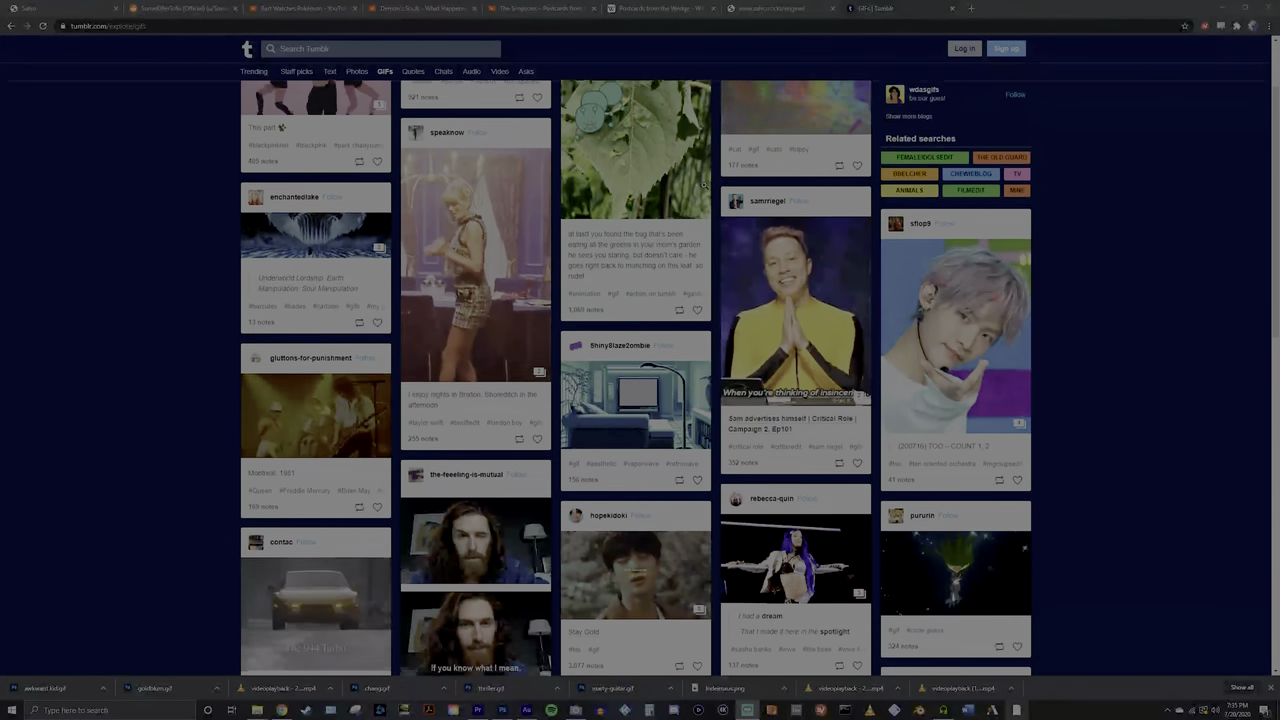
pyautogui.scroll(-5, 704, 186)
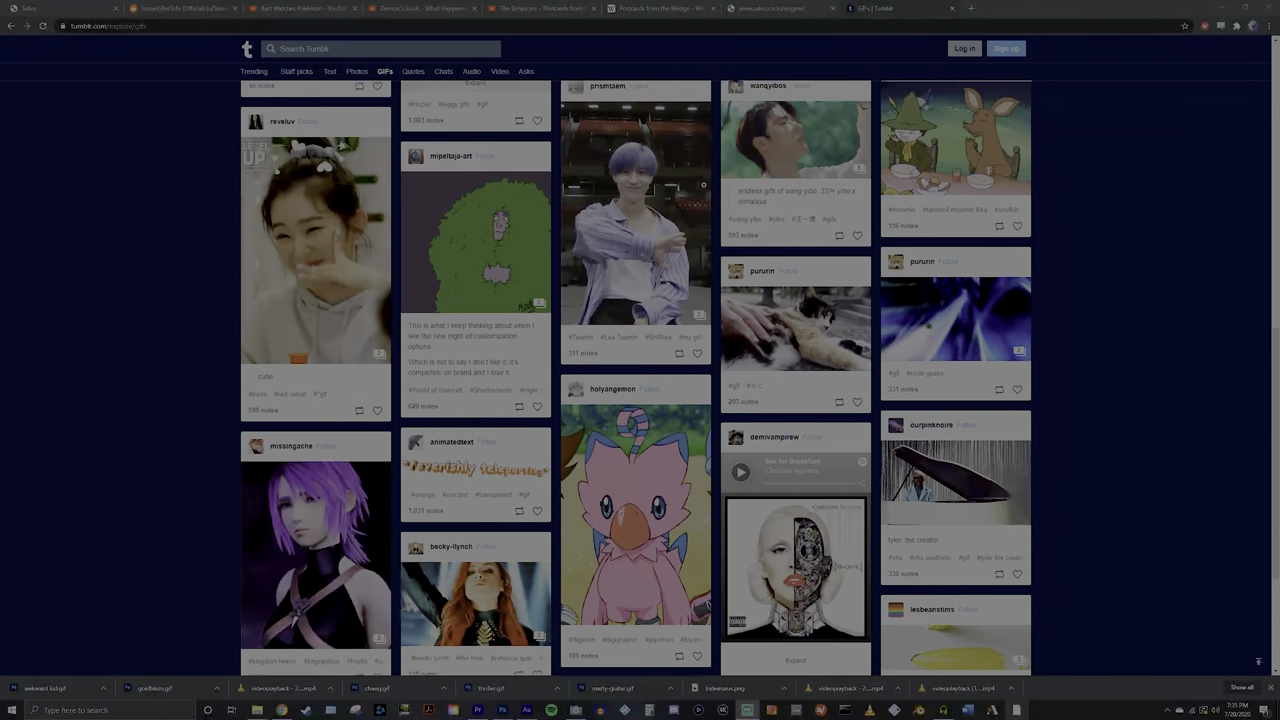
pyautogui.scroll(-4, 704, 186)
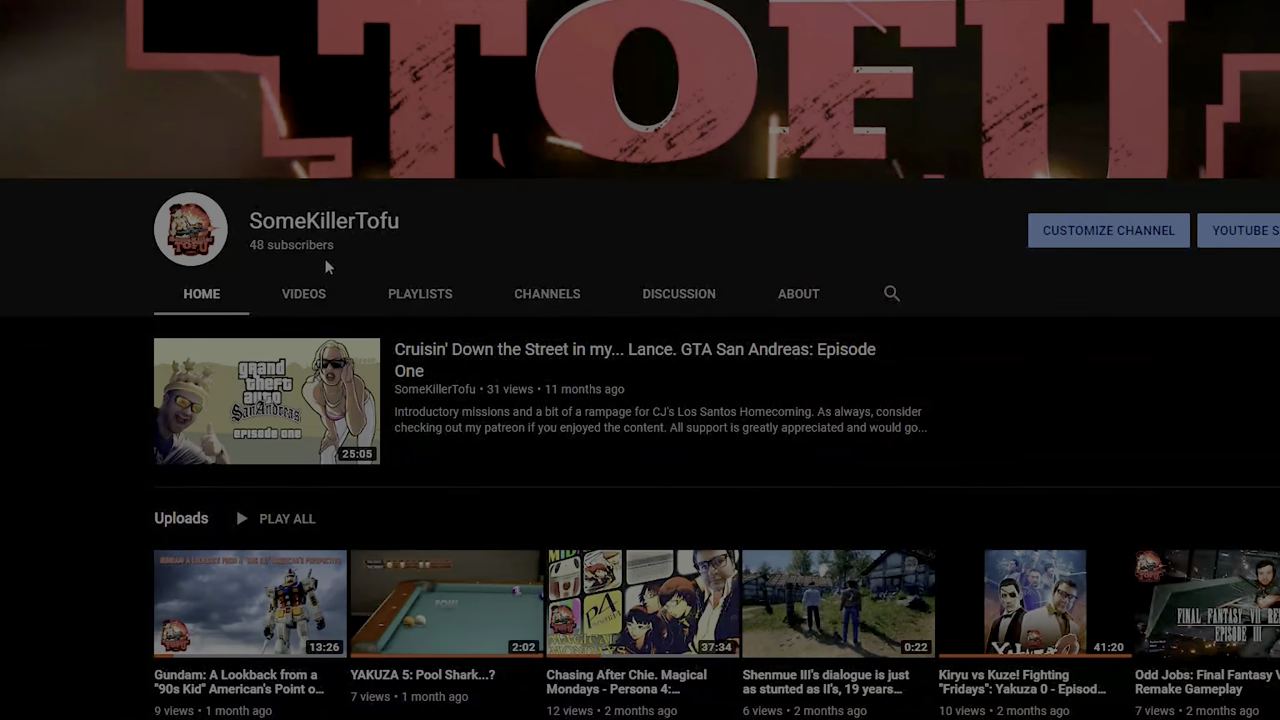
pyautogui.moveTo(253, 260)
pyautogui.mouseDown()
pyautogui.moveTo(334, 246)
pyautogui.moveTo(252, 245)
pyautogui.mouseUp()
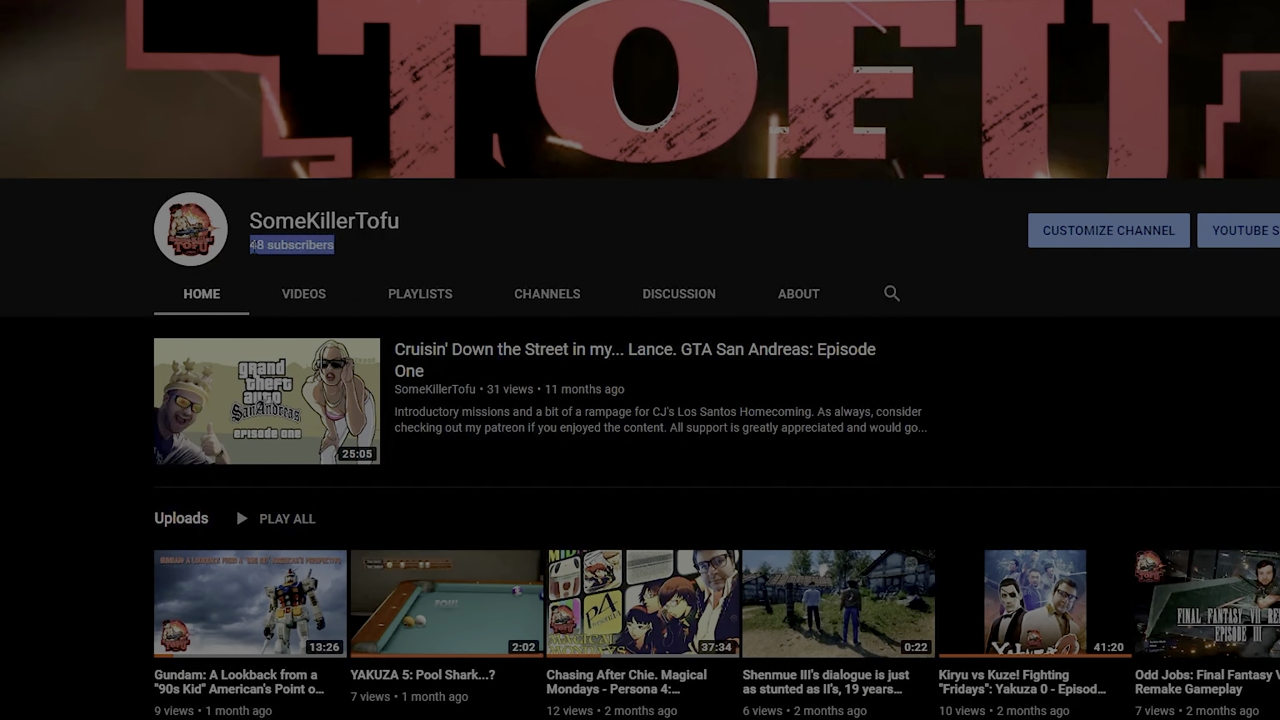
pyautogui.click(355, 257)
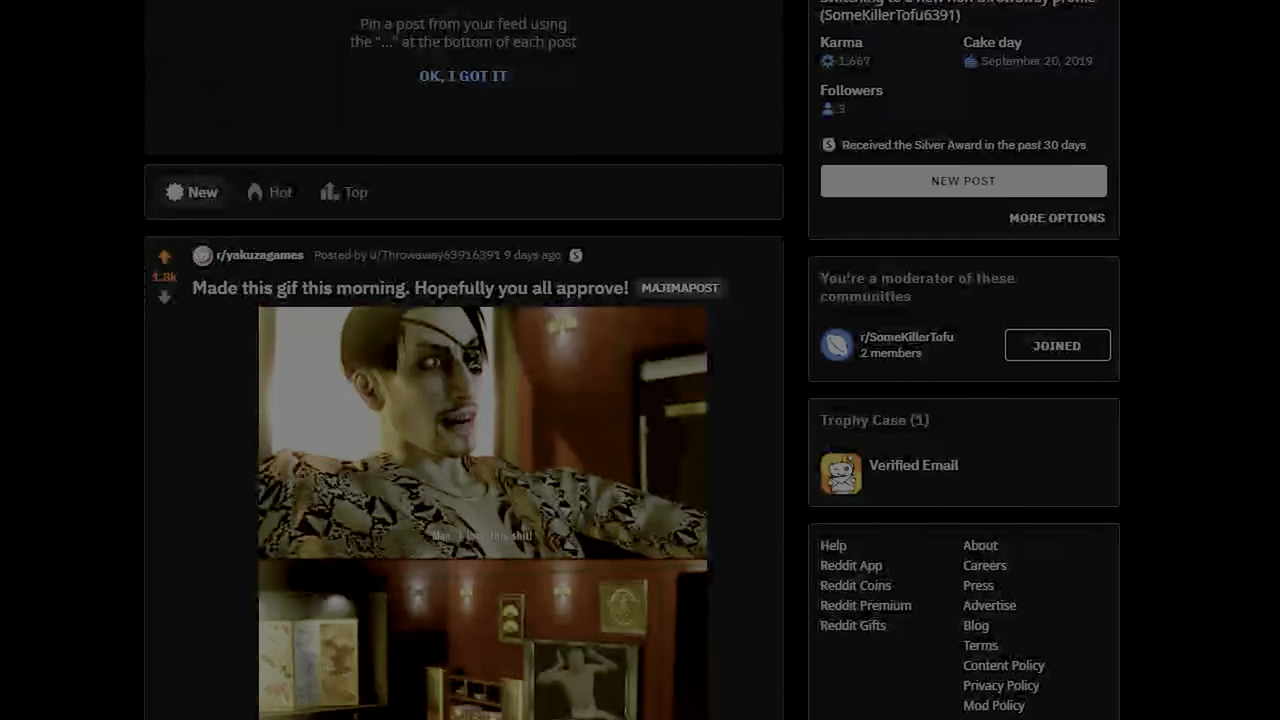
# Step: Scroll further down and open the r/BikiniBottomTwitter custom-gif post
pyautogui.scroll(-5, 640, 360)
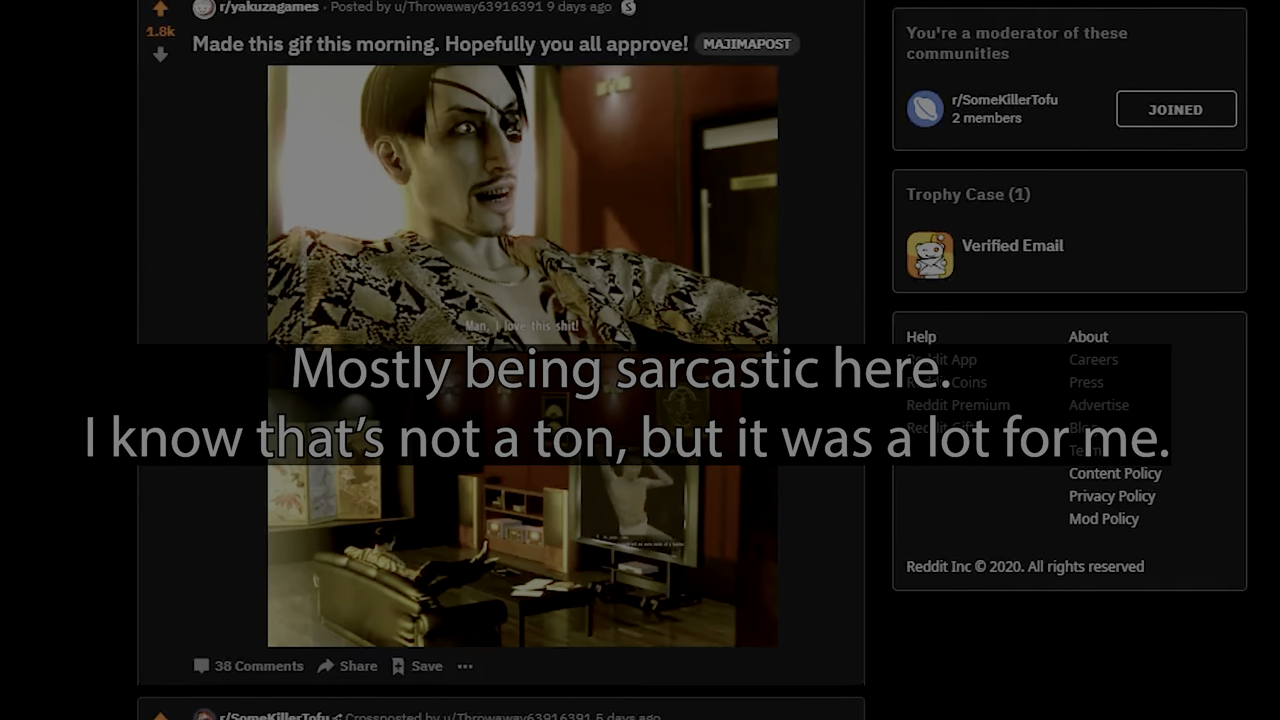
pyautogui.scroll(-10, 464, 360)
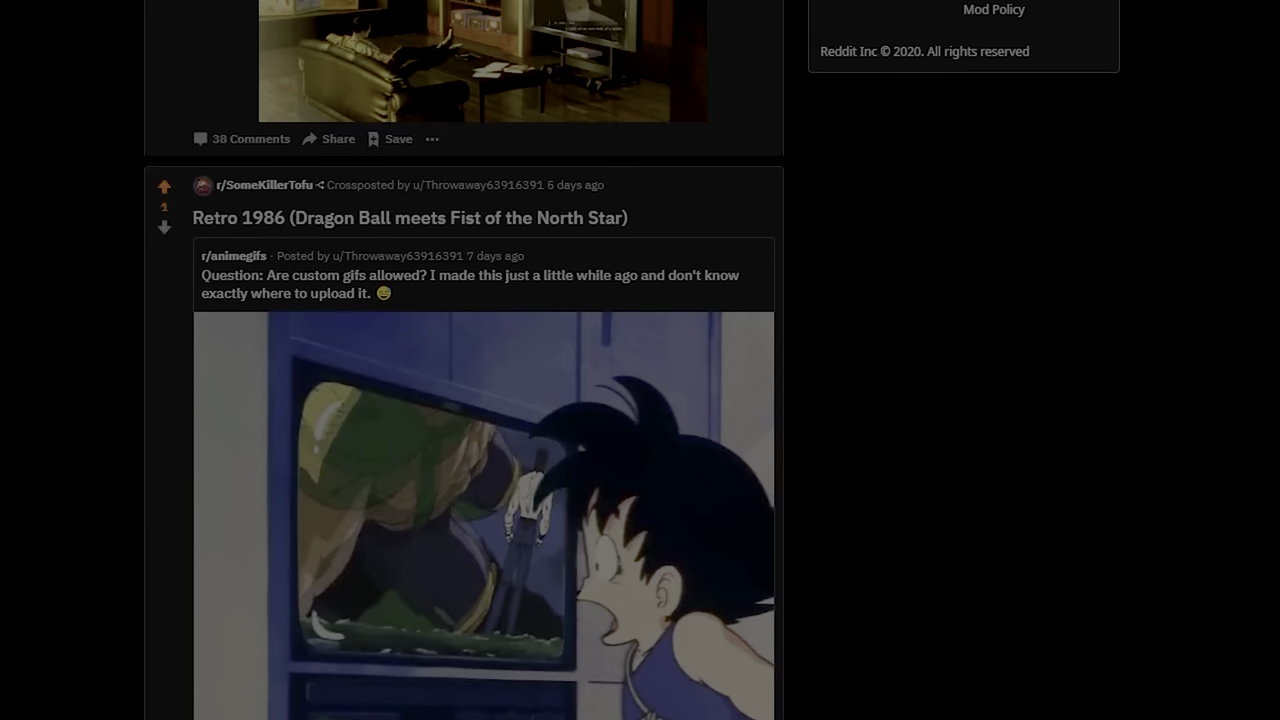
pyautogui.scroll(-10, 464, 360)
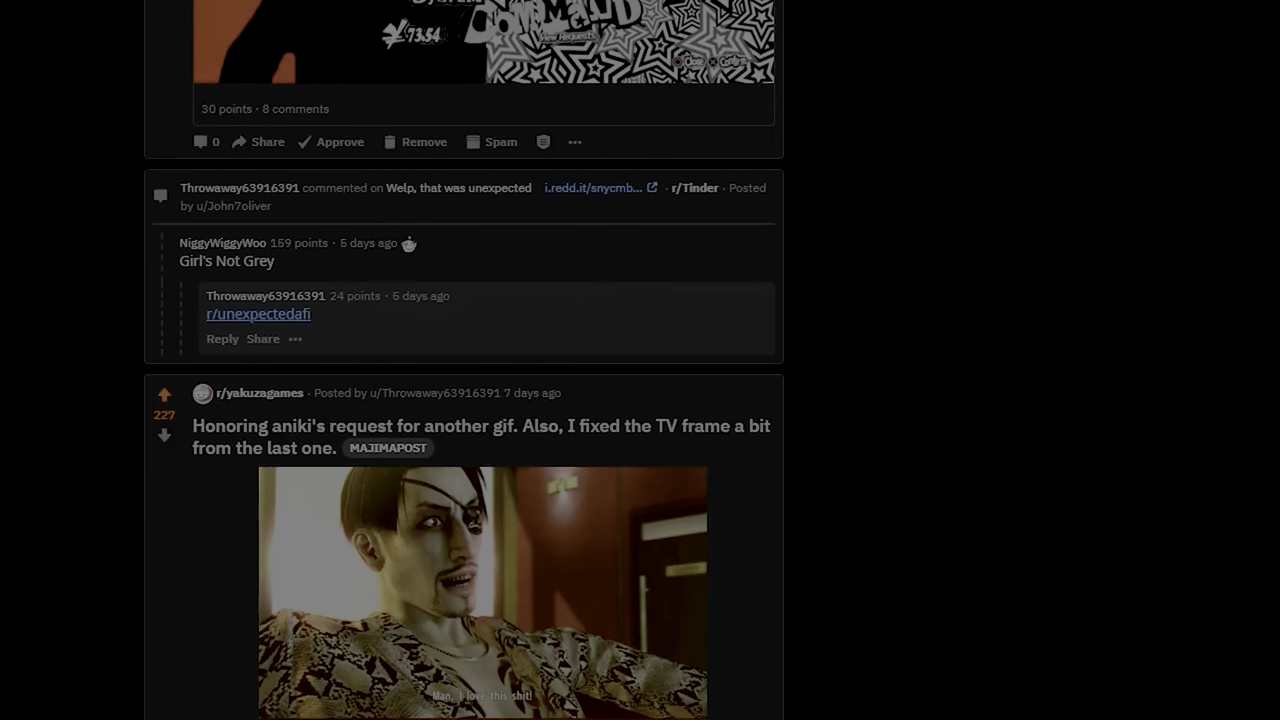
pyautogui.scroll(-1, 464, 360)
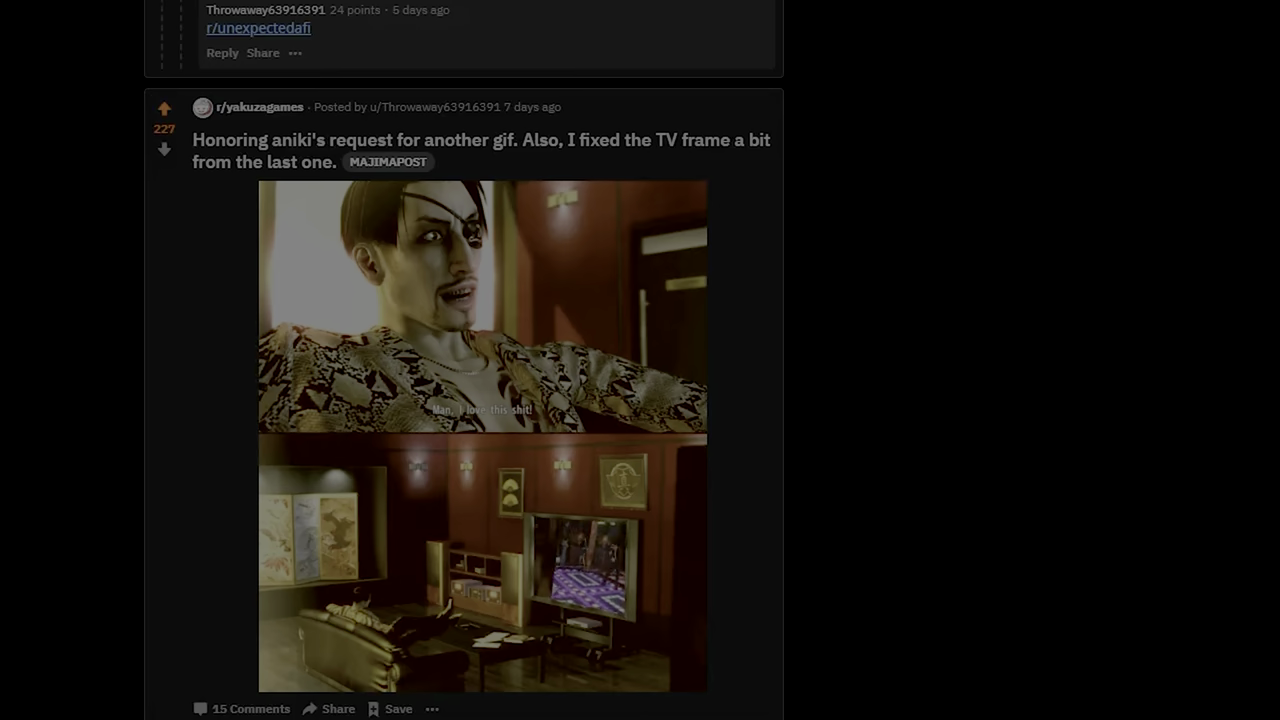
pyautogui.scroll(-10, 464, 360)
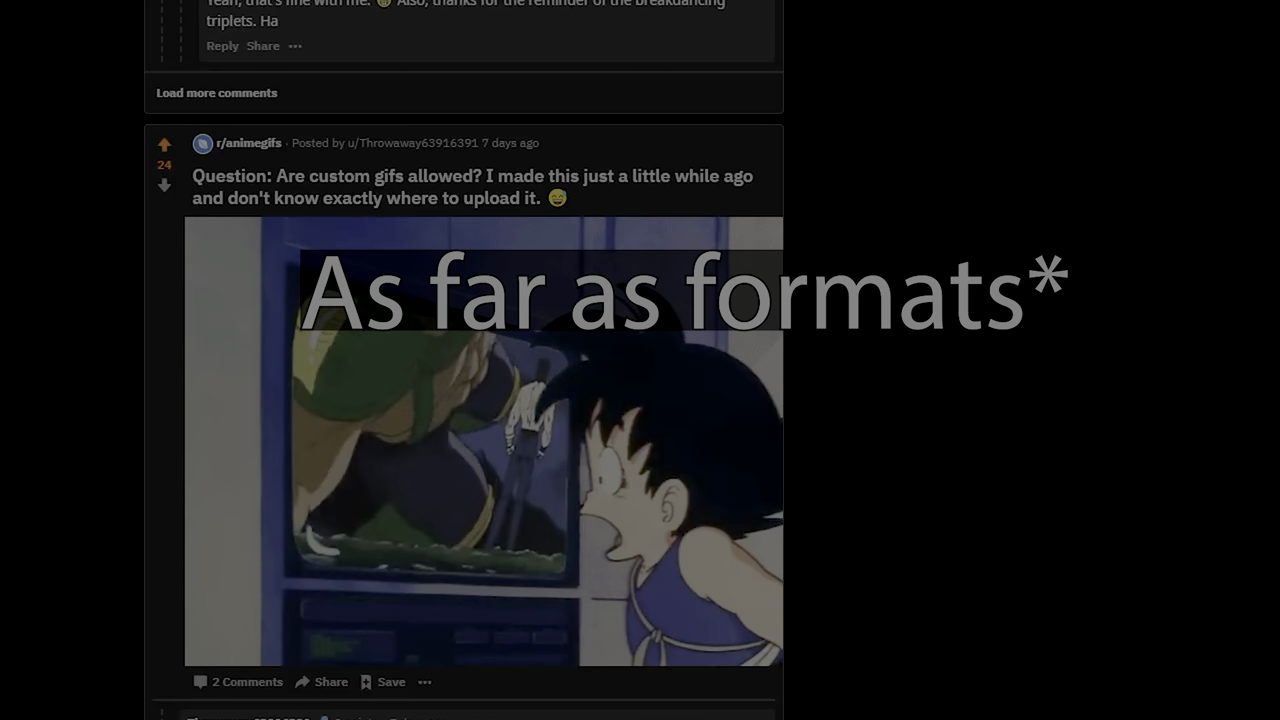
pyautogui.scroll(-5, 464, 360)
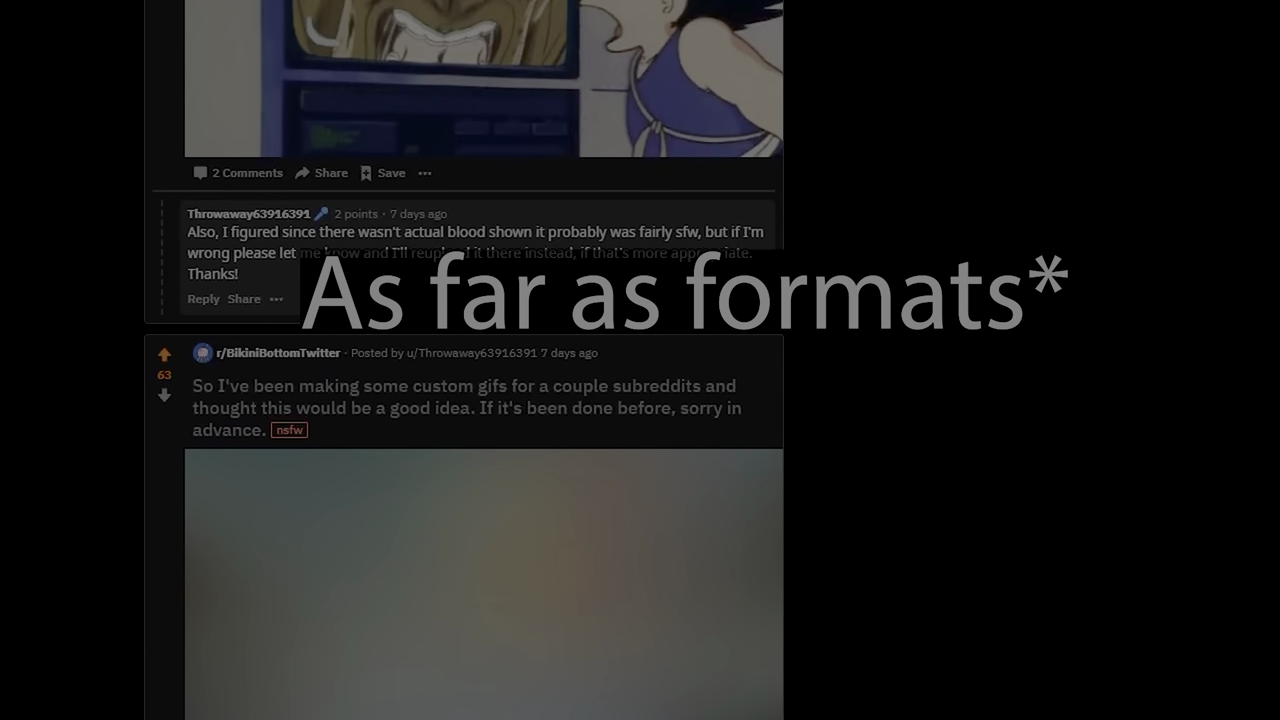
pyautogui.scroll(-2, 1274, 300)
pyautogui.click(504, 480)
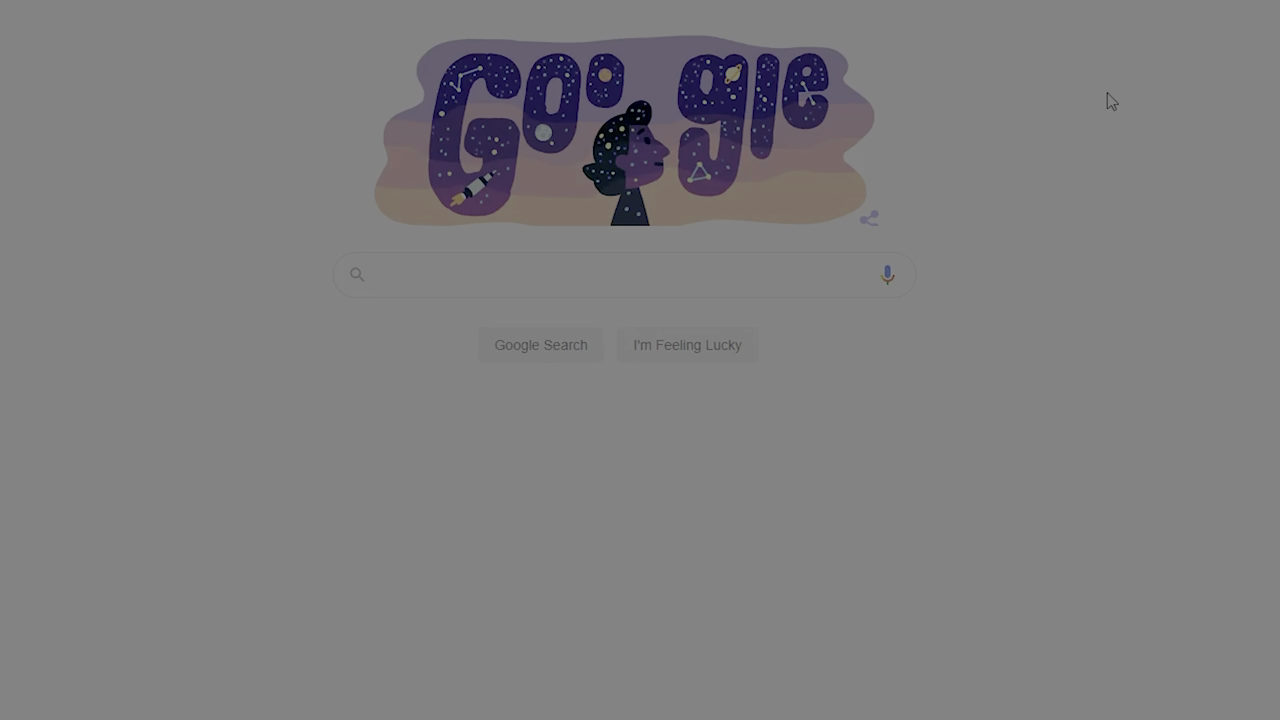
# Step: Search Google for 'simpsons watching tv gif'
pyautogui.click(612, 264)
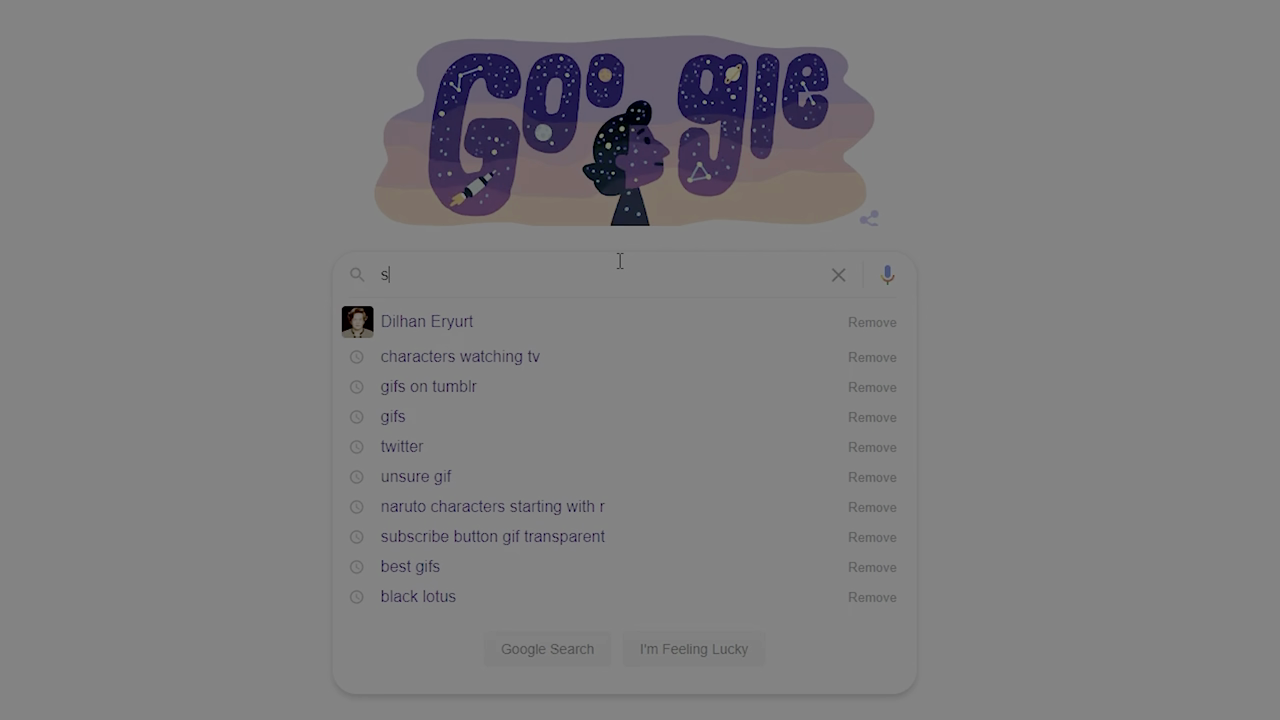
pyautogui.write('impsons watchi')
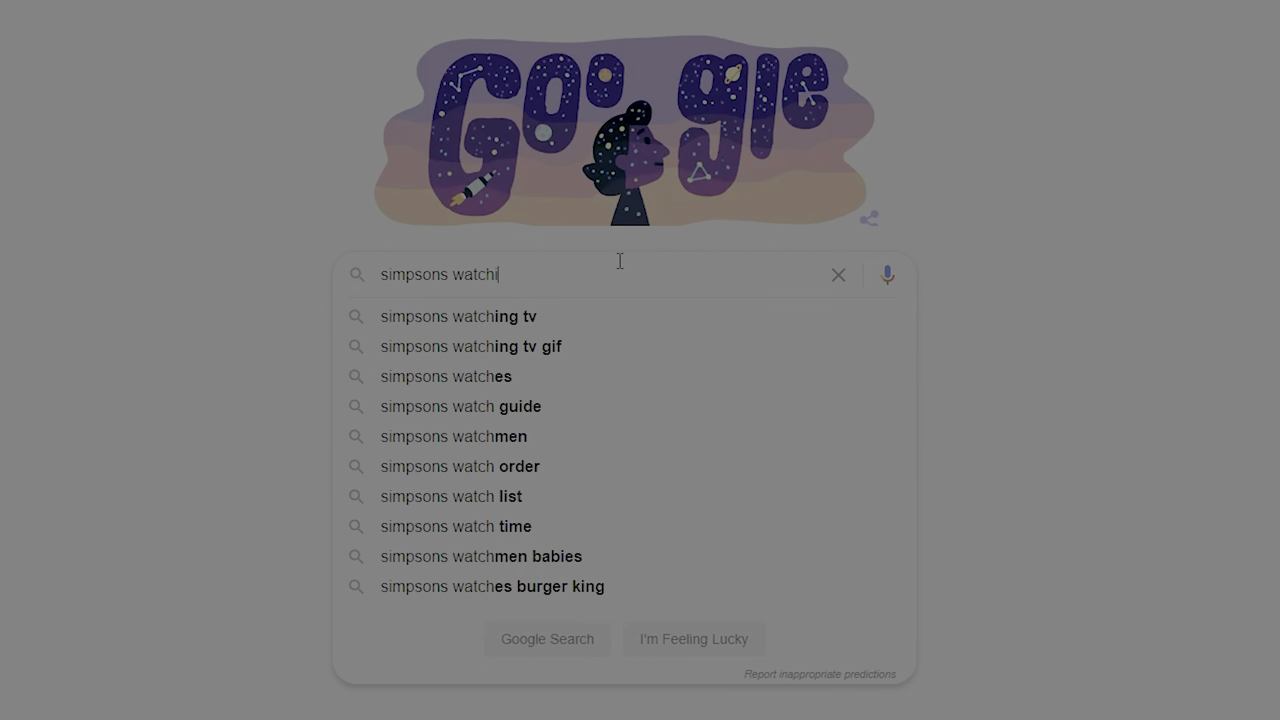
pyautogui.write('ng tv gif')
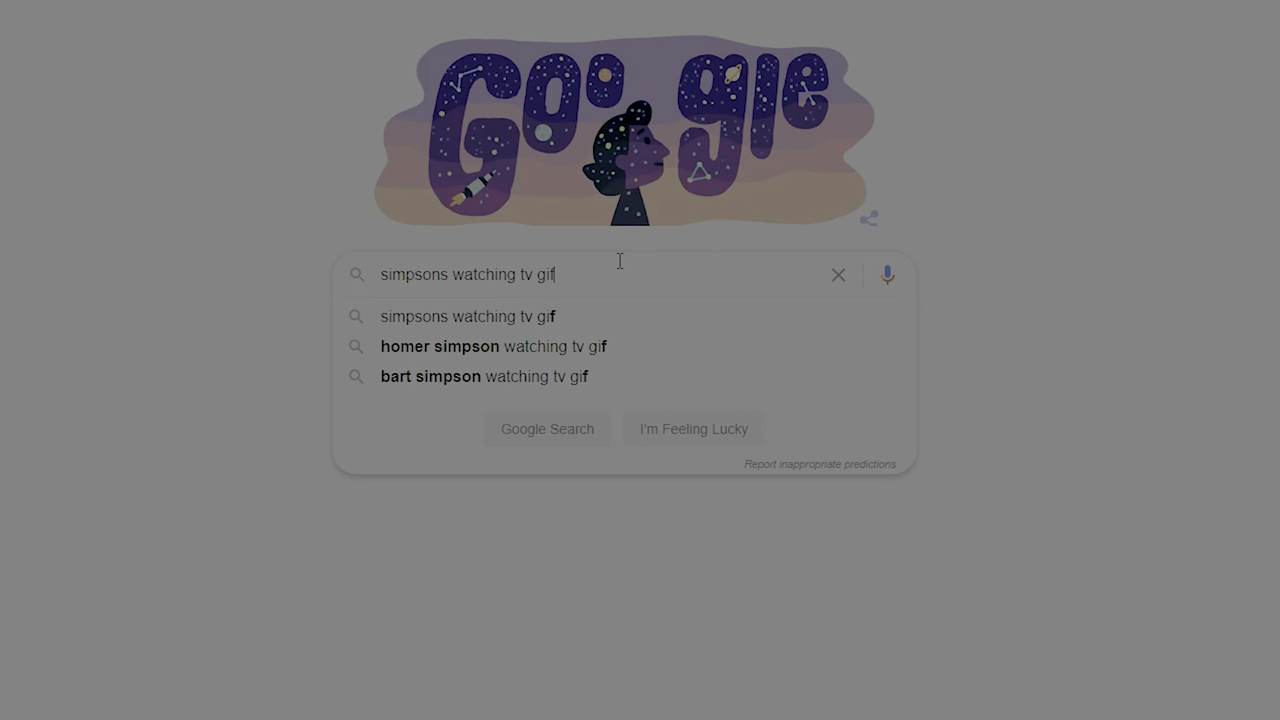
pyautogui.press('Escape')
pyautogui.press('Return')
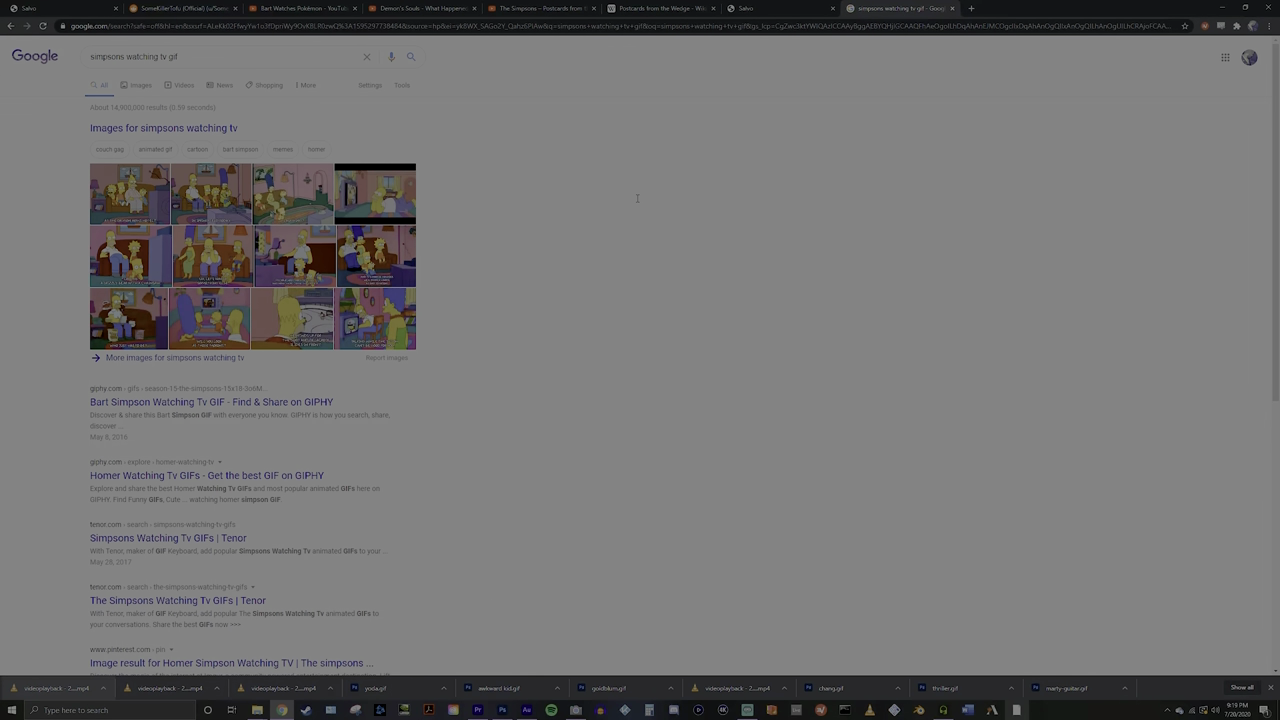
# Step: Drop 'gif' from the query and show image results for 'simpsons watching tv'
pyautogui.doubleClick(175, 57)
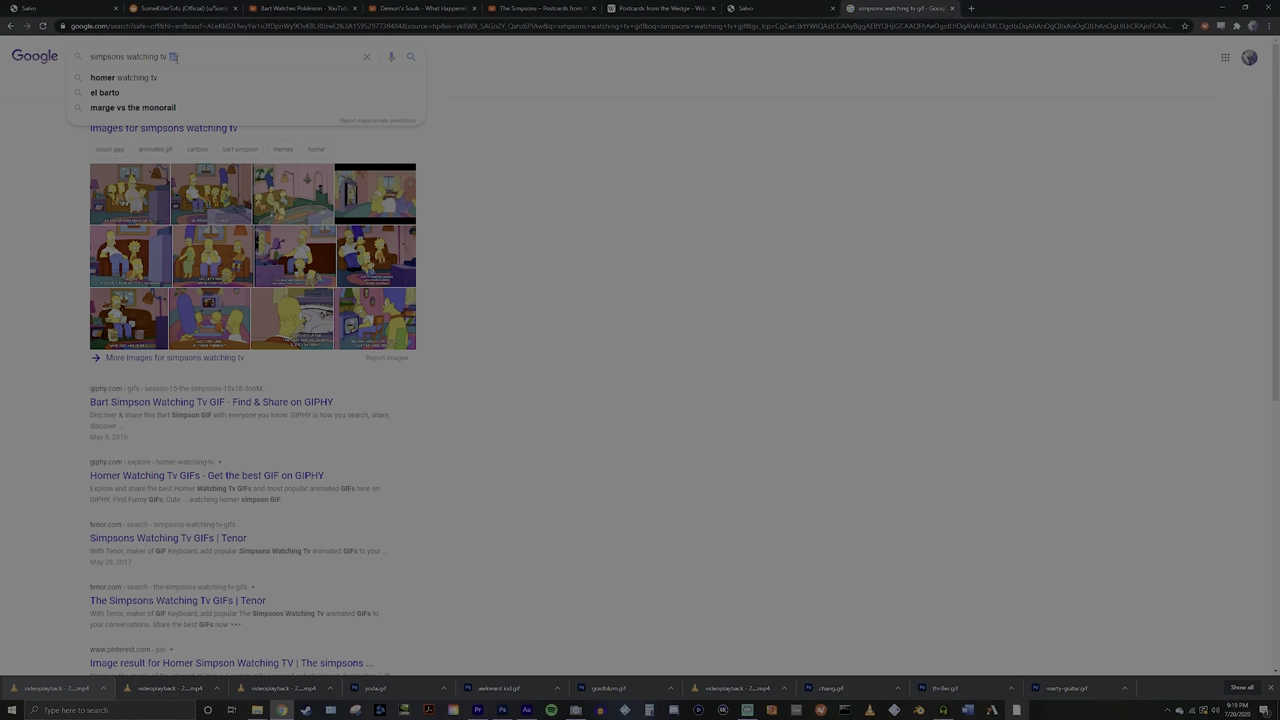
pyautogui.press('BackSpace')
pyautogui.press('Return')
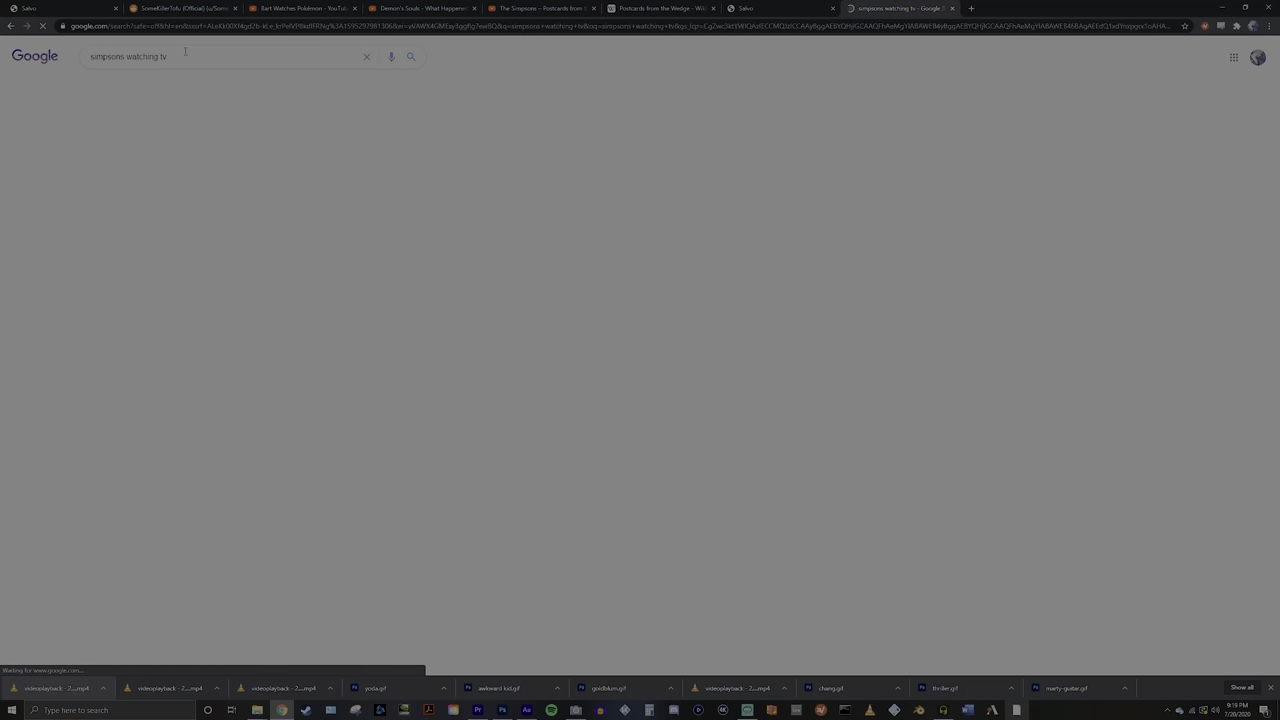
pyautogui.click(142, 88)
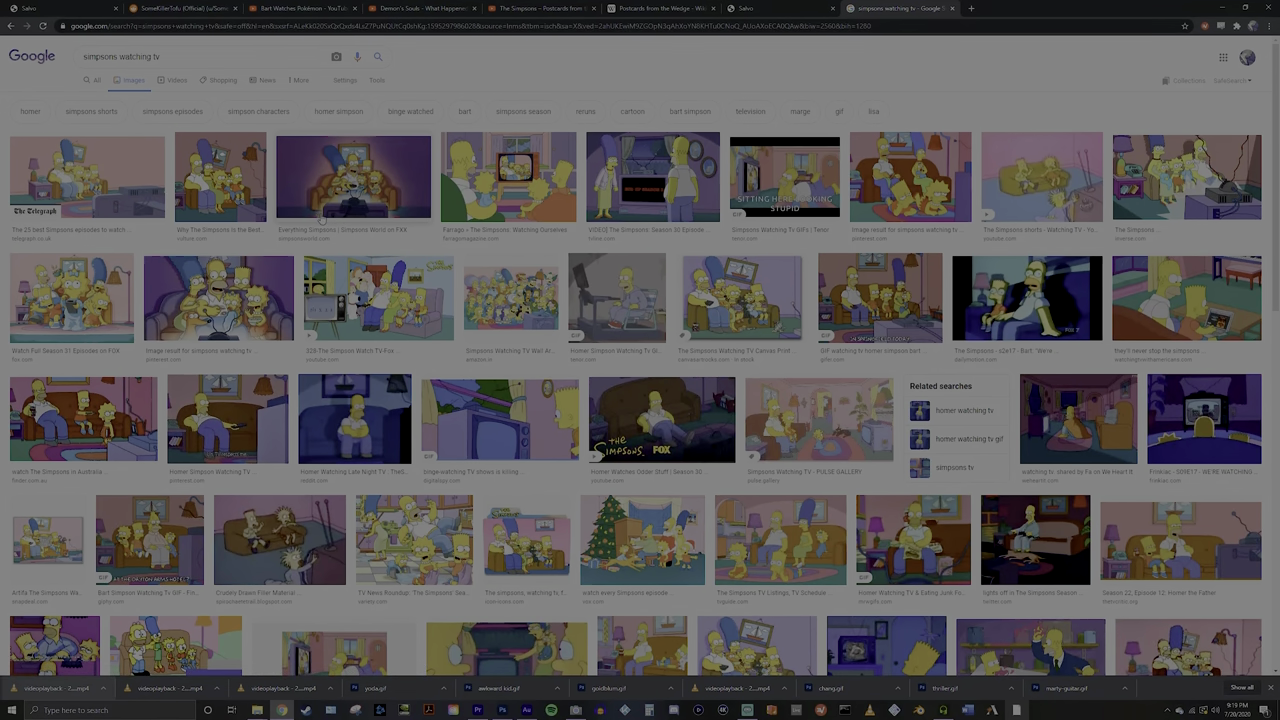
# Step: Preview the Frinkiac 'S09E17 - WE'RE WATCHING THE T.V.' image among the results
pyautogui.scroll(-1, 333, 222)
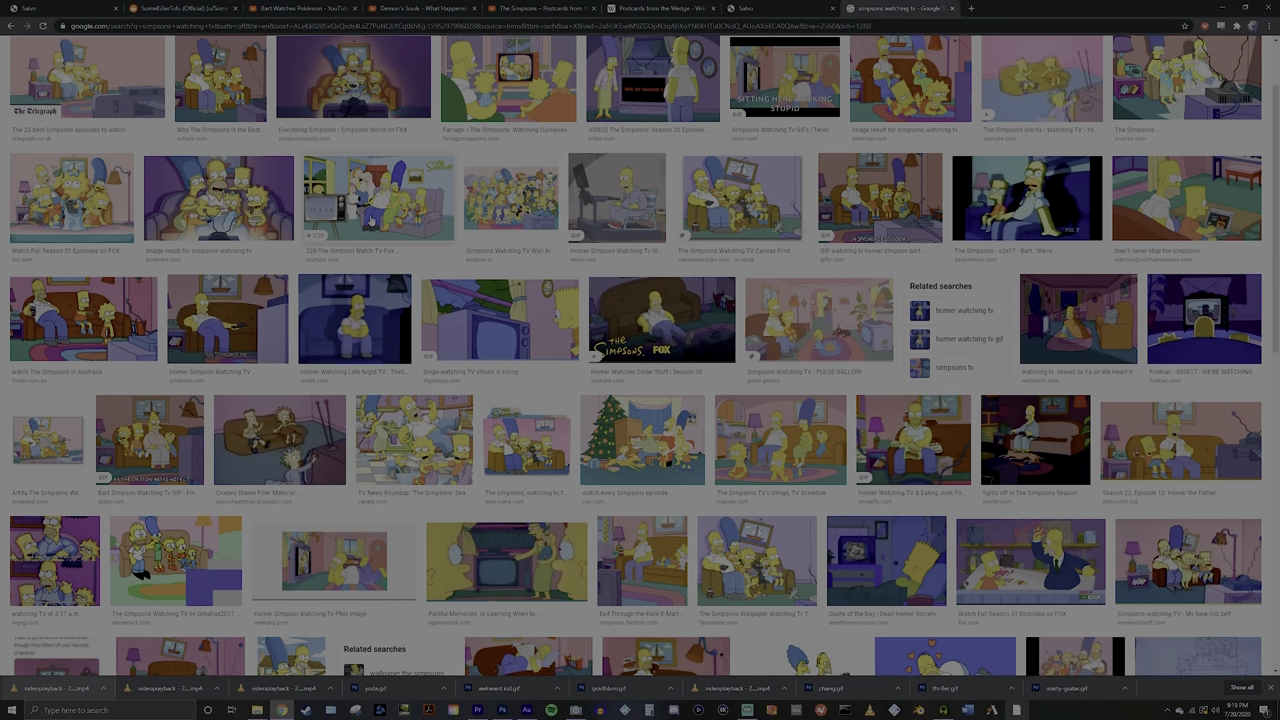
pyautogui.scroll(-1, 718, 418)
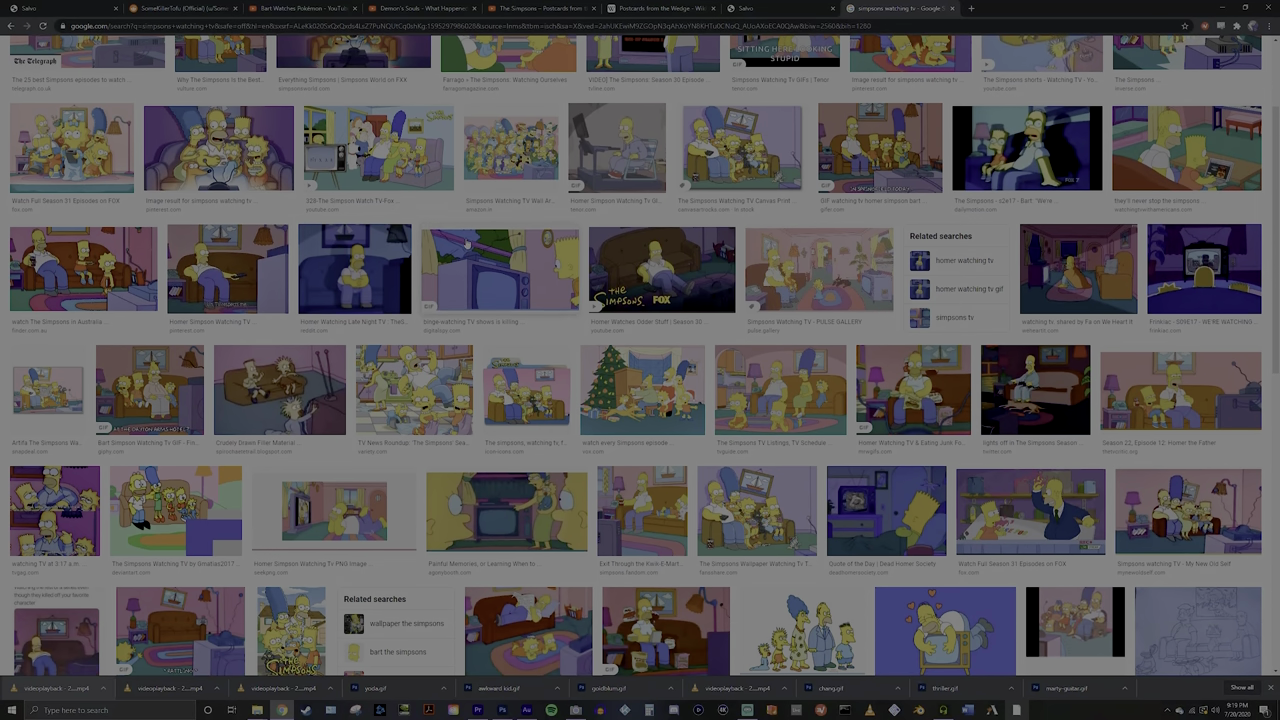
pyautogui.scroll(-2, 718, 418)
pyautogui.click(840, 360)
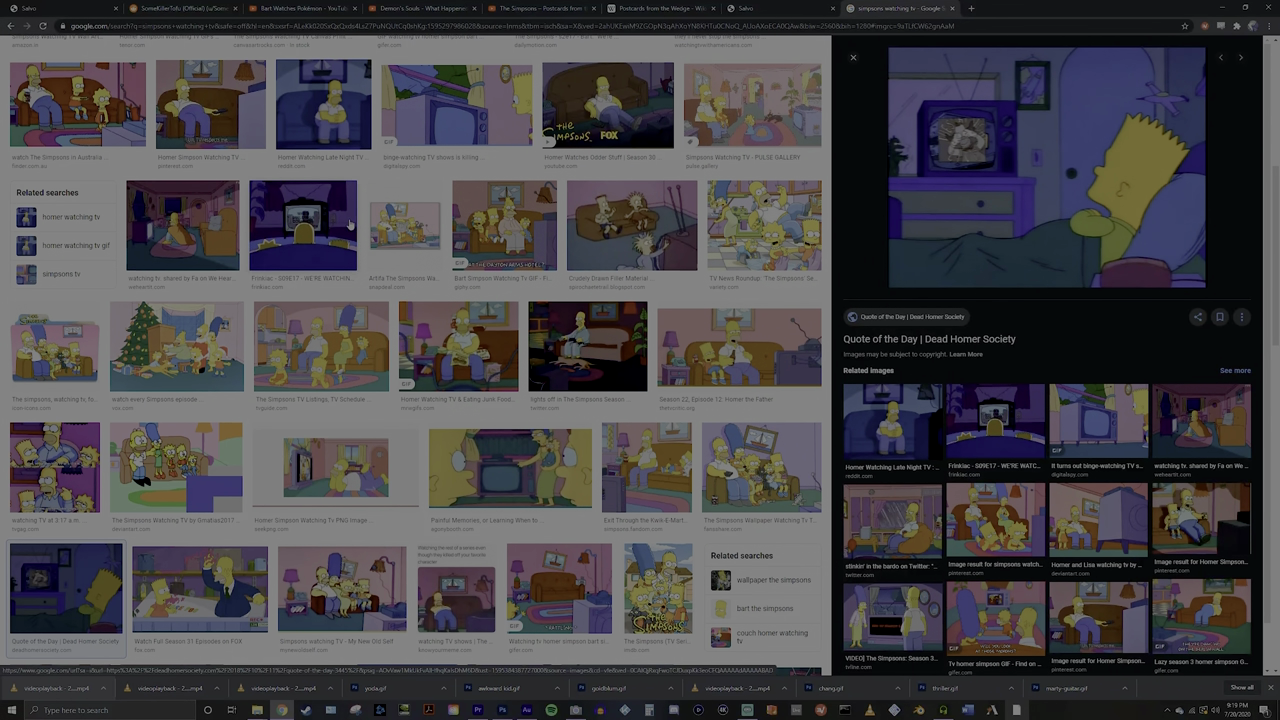
pyautogui.click(303, 225)
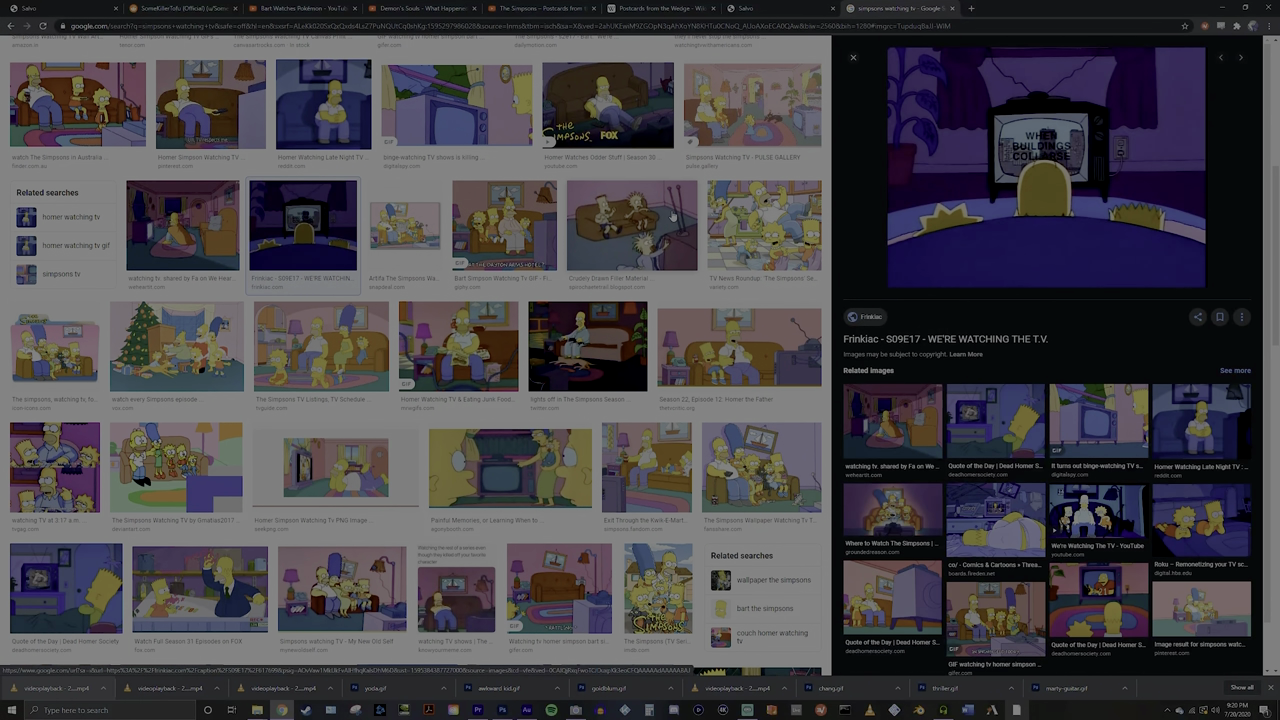
pyautogui.rightClick(914, 162)
pyautogui.click(870, 211)
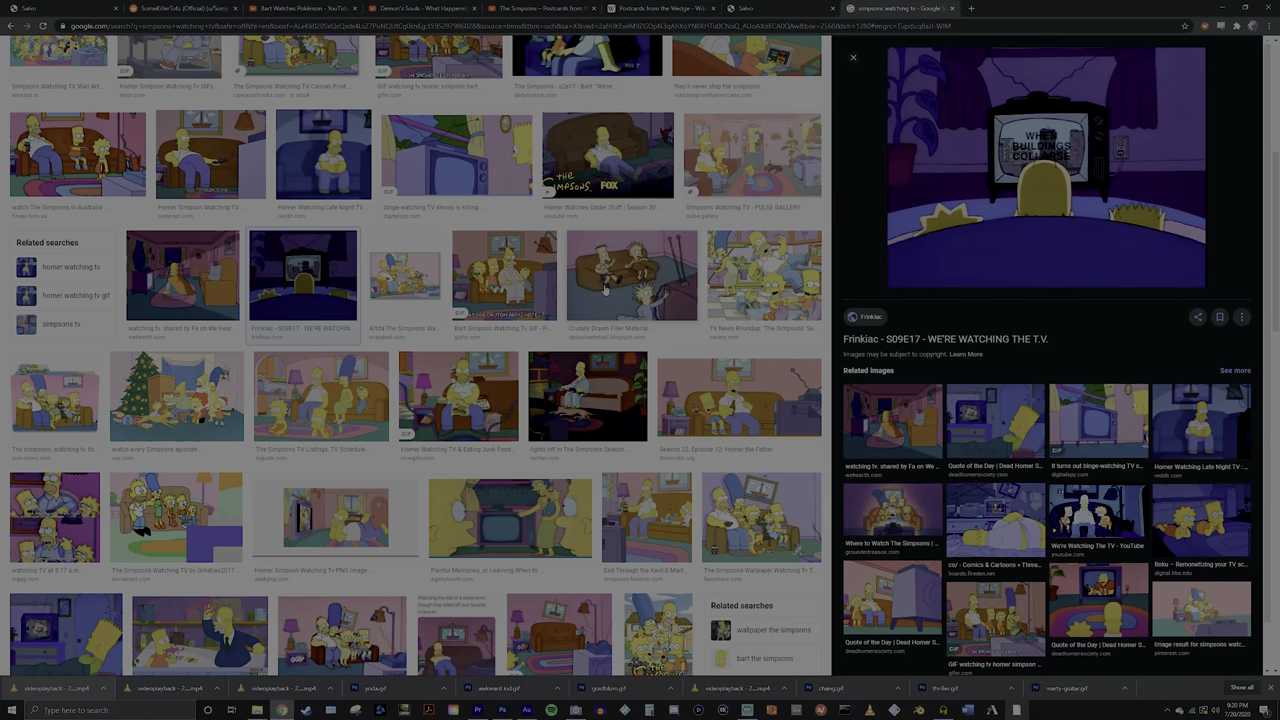
pyautogui.scroll(4, 605, 289)
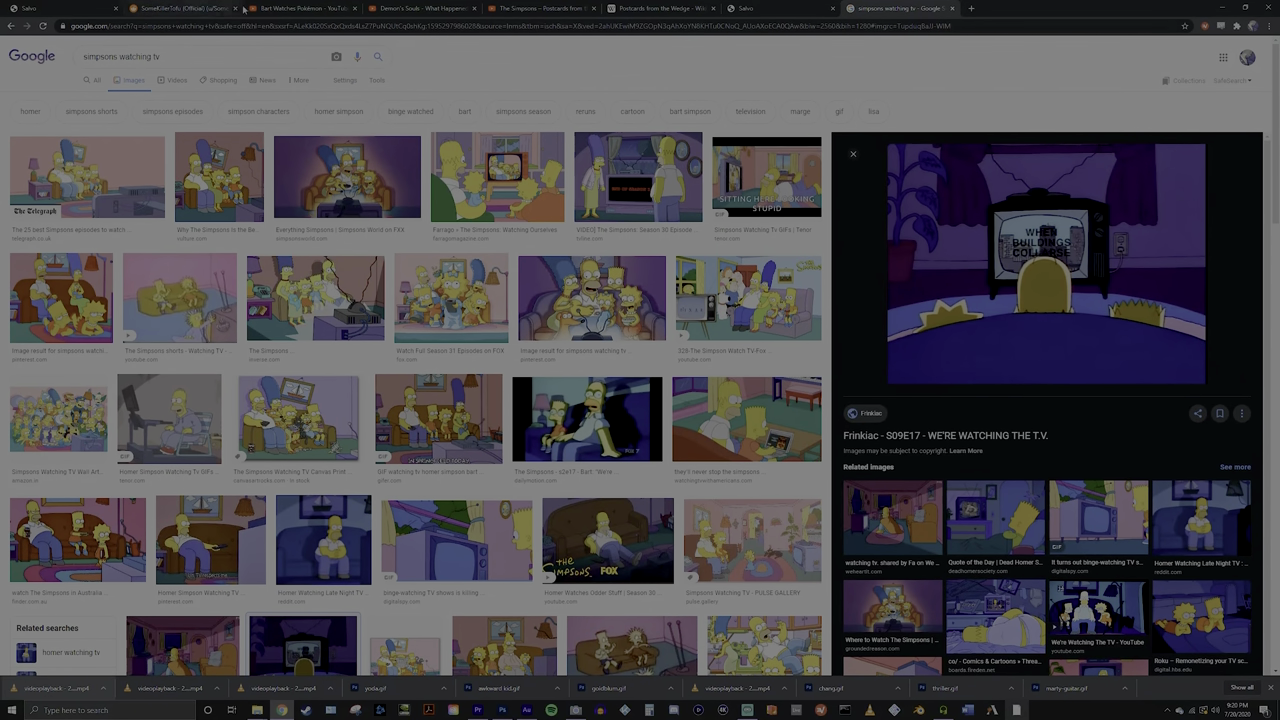
# Step: Load youtube.com in a new tab, then return to the Google Images results tab
pyautogui.hotkey('ctrl', 't')
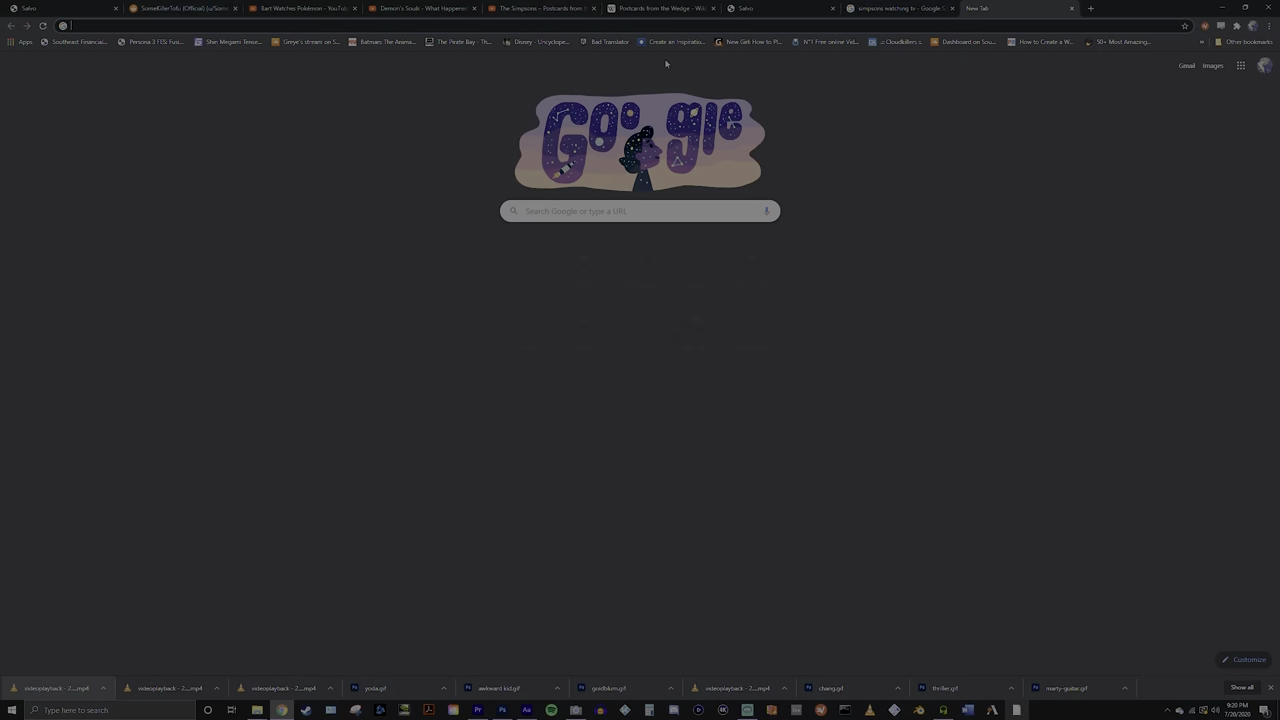
pyautogui.write('youtube.com')
pyautogui.press('Return')
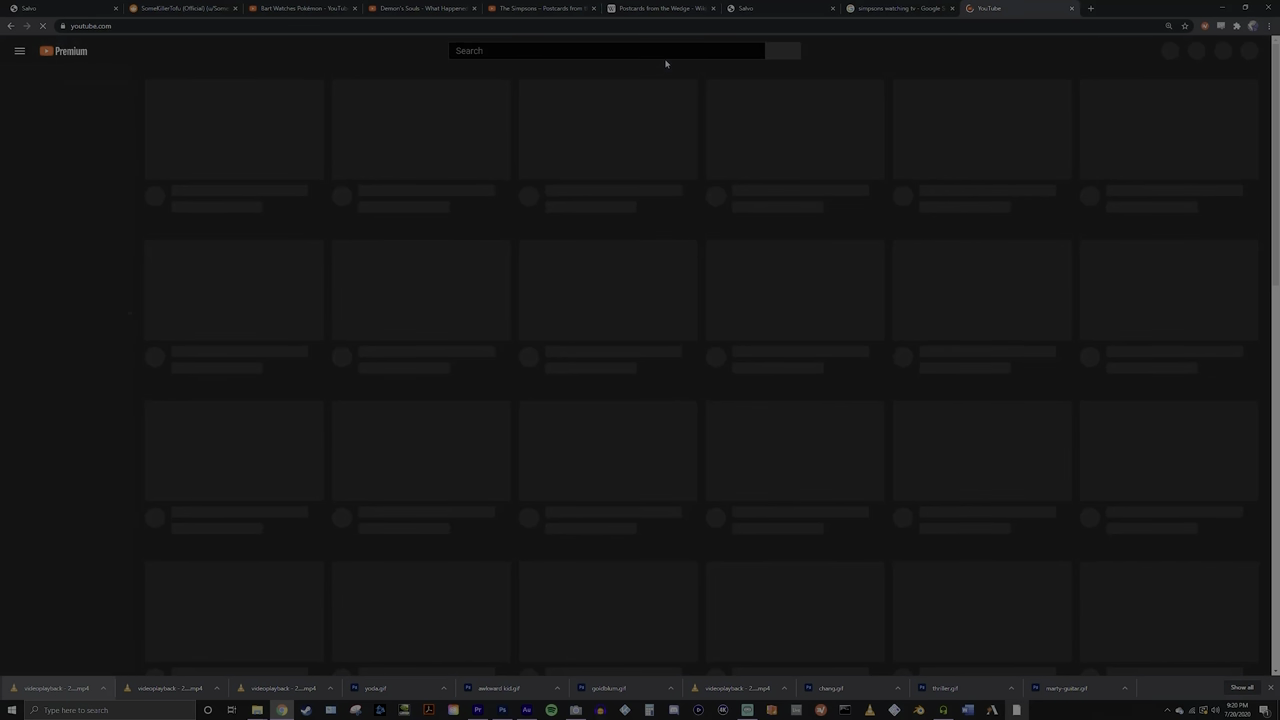
pyautogui.click(668, 49)
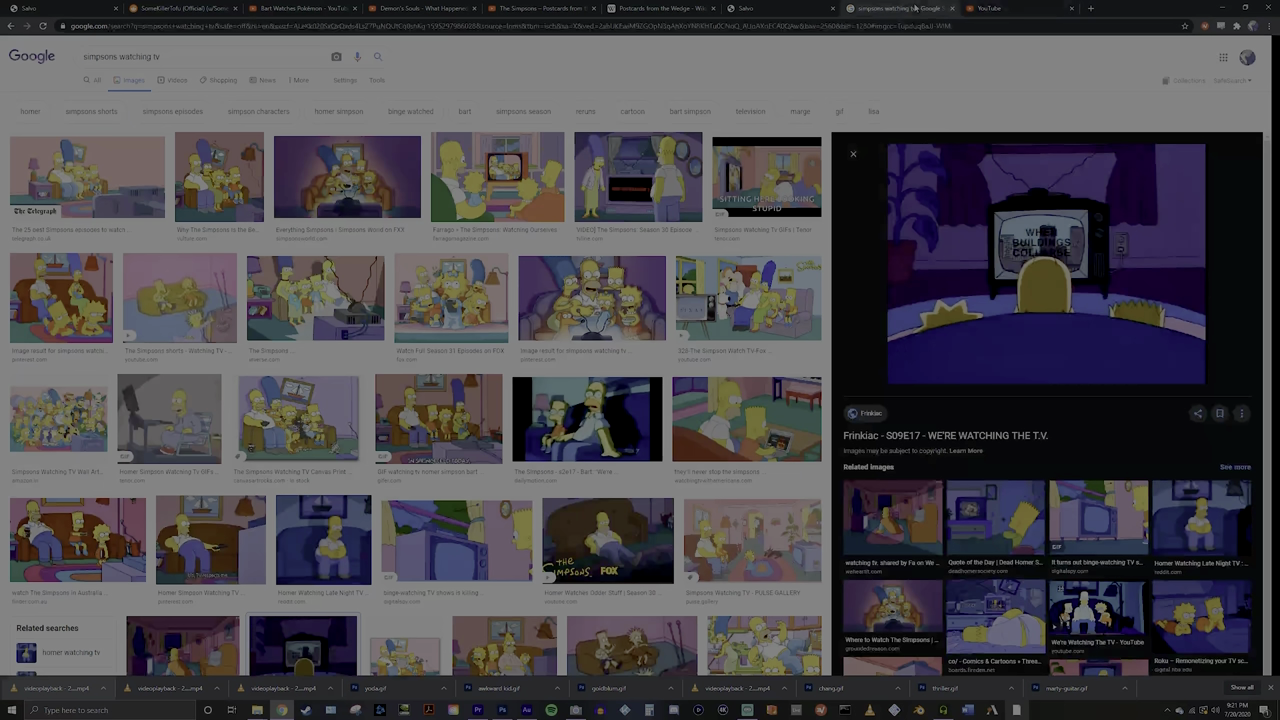
pyautogui.click(920, 8)
# Step: Switch to the Salvo video downloader tab at salvo.rocks
pyautogui.click(770, 11)
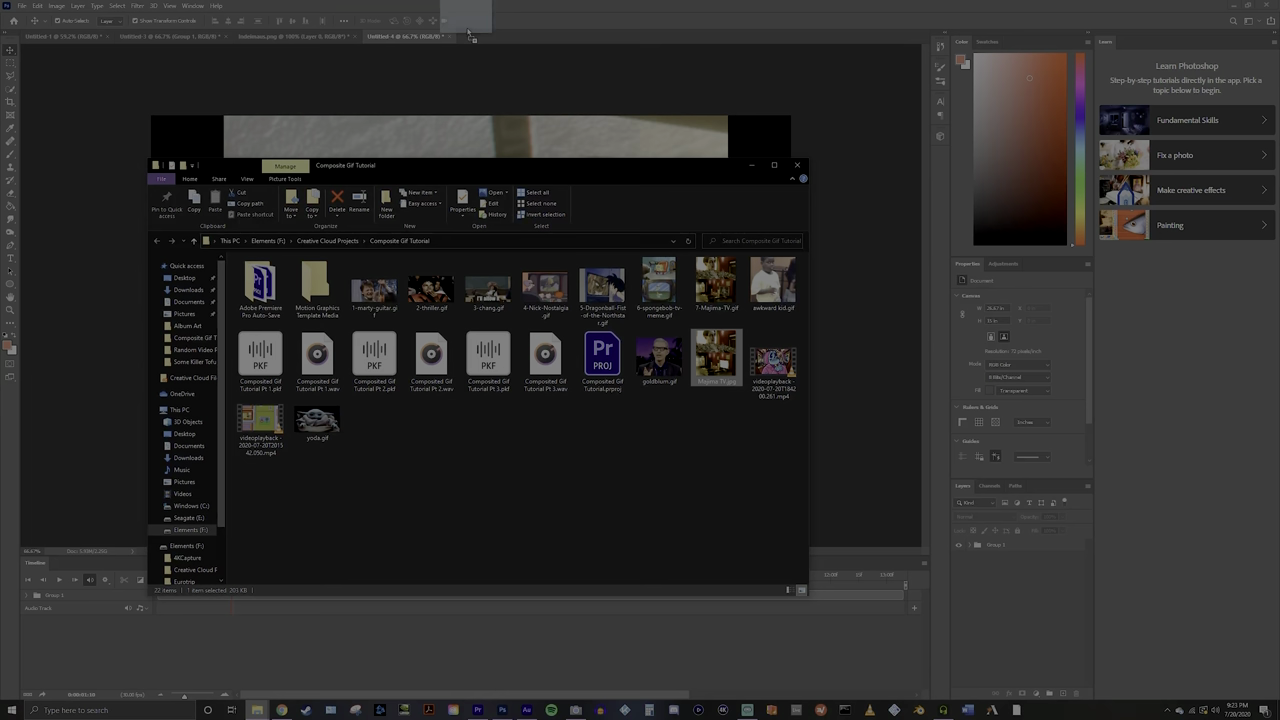
# Step: Open Majima TV.jpg in Photoshop by dropping it from File Explorer onto the document tab bar
pyautogui.moveTo(714, 357); pyautogui.dragTo(488, 68)
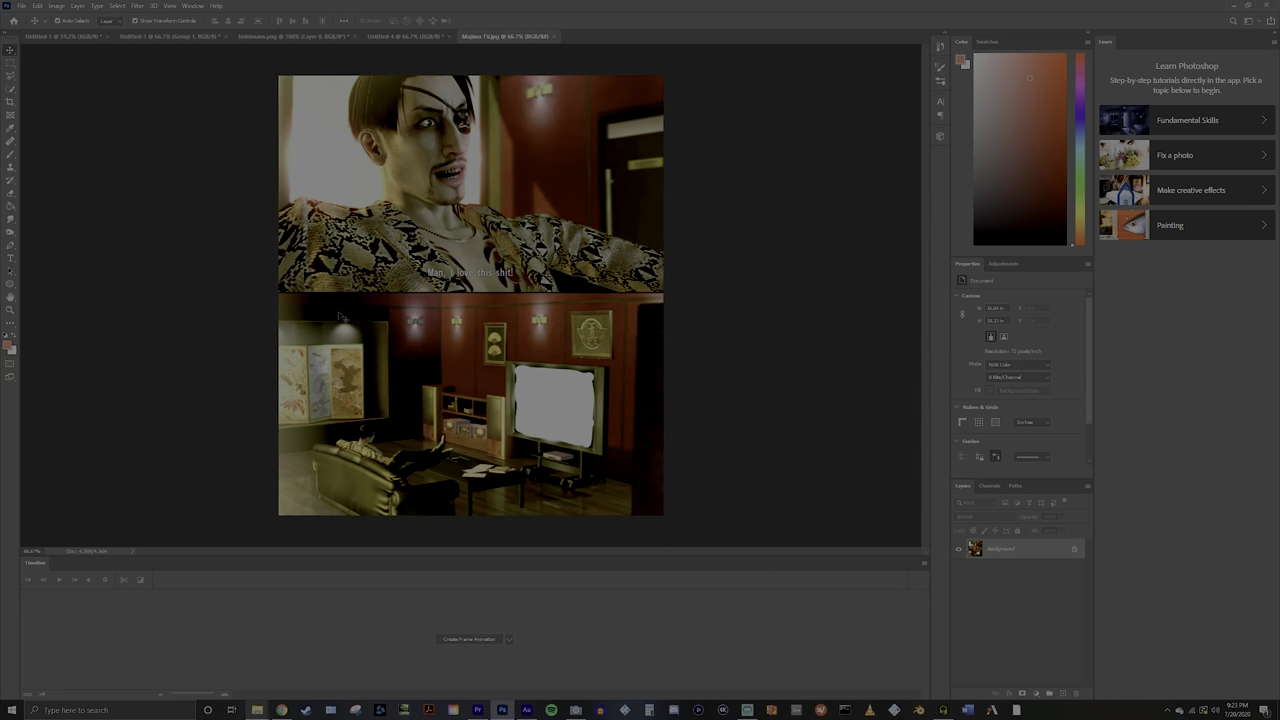
# Step: Convert the Background layer into Layer 0 with Layer from Background
pyautogui.rightClick(996, 558)
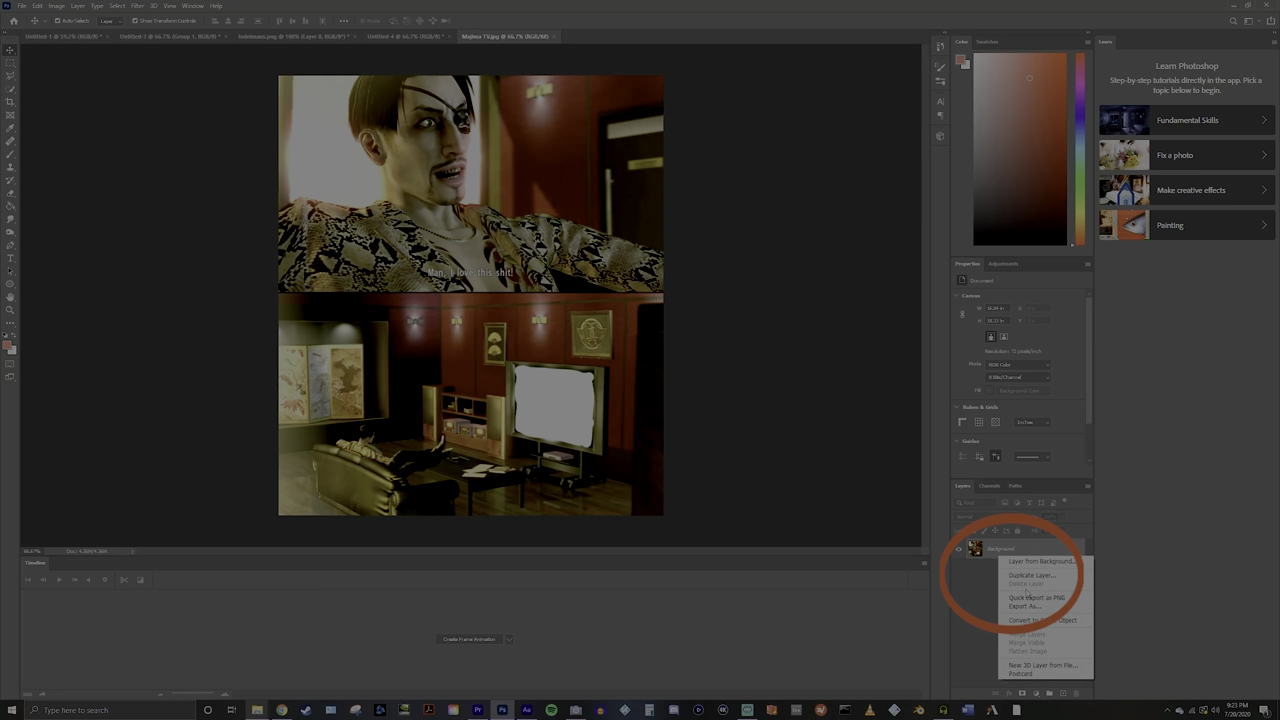
pyautogui.click(1030, 561)
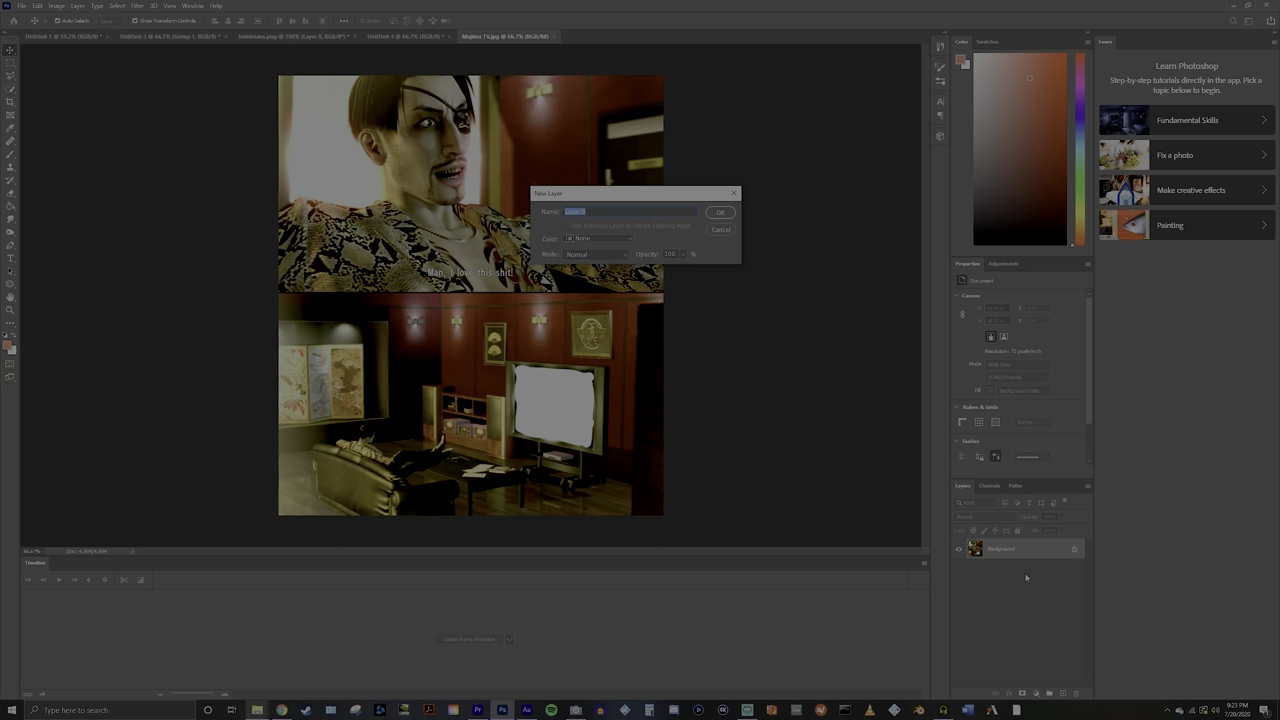
pyautogui.click(716, 213)
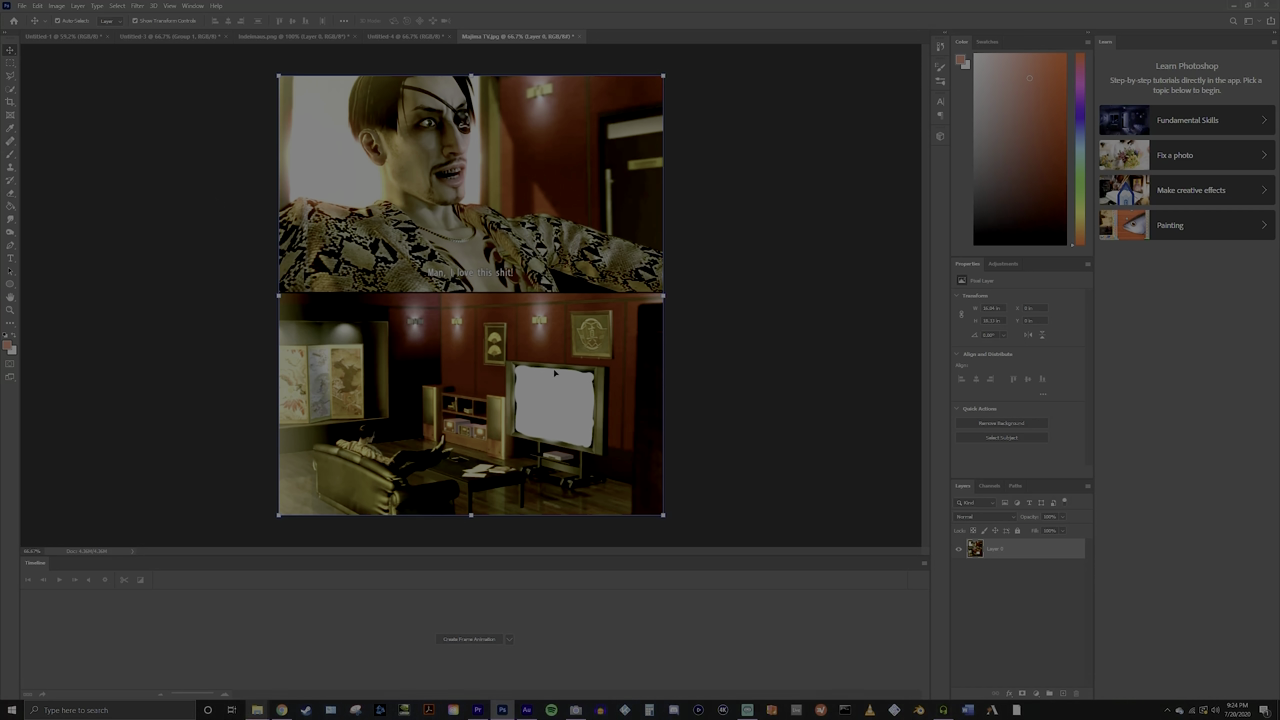
# Step: Select the Pen tool in path mode and zoom in on the TV
pyautogui.click(13, 236)
pyautogui.click(10, 245)
pyautogui.hotkey('ctrl', '1')
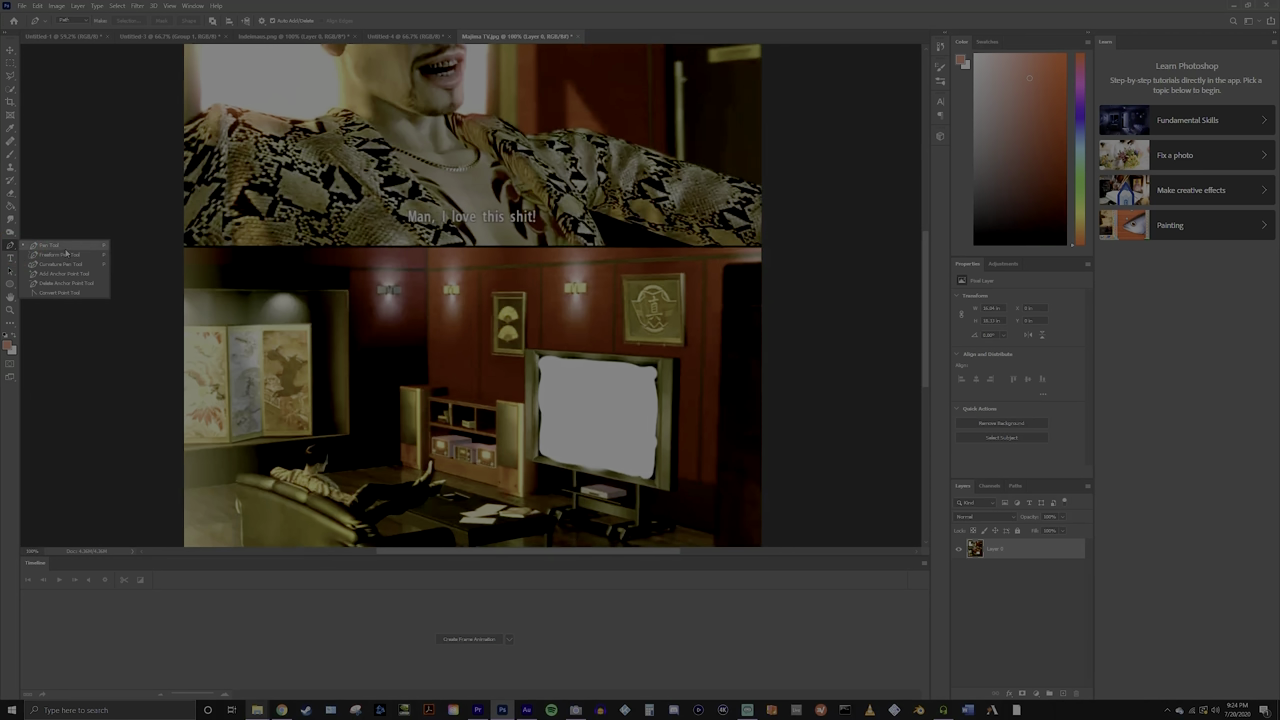
pyautogui.click(65, 254)
pyautogui.scroll(4, 534, 433)
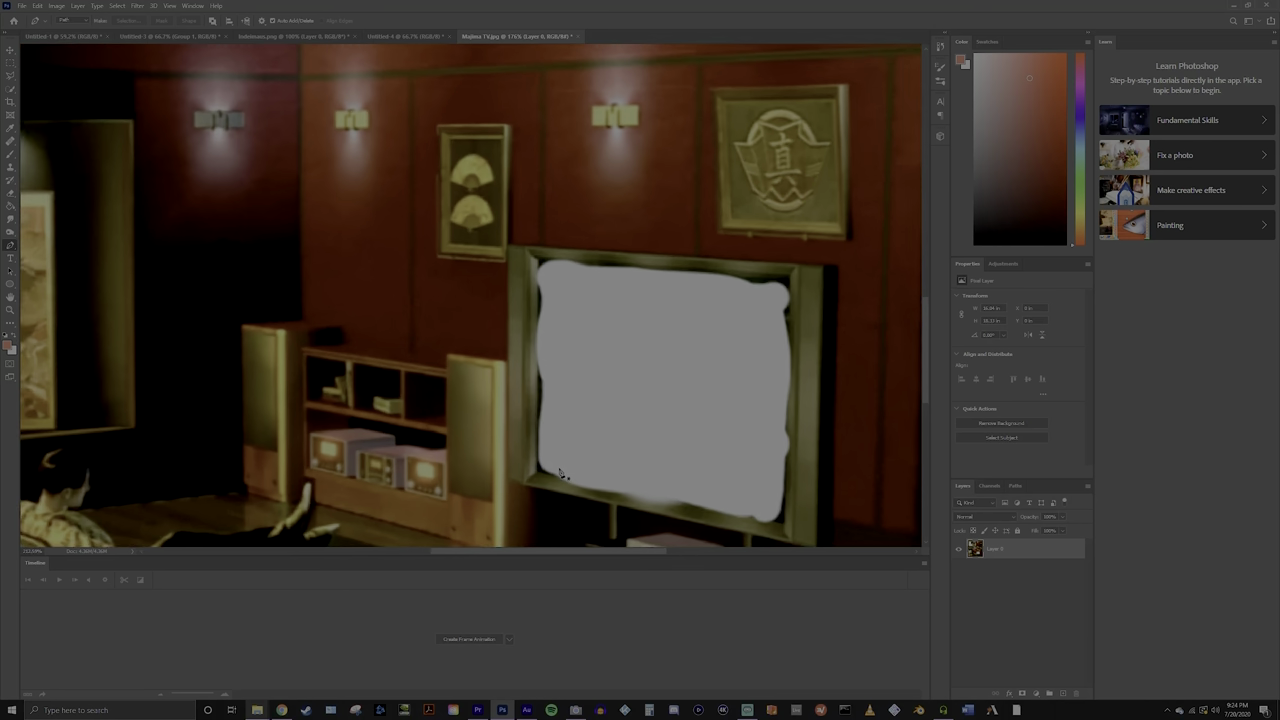
pyautogui.scroll(2, 646, 432)
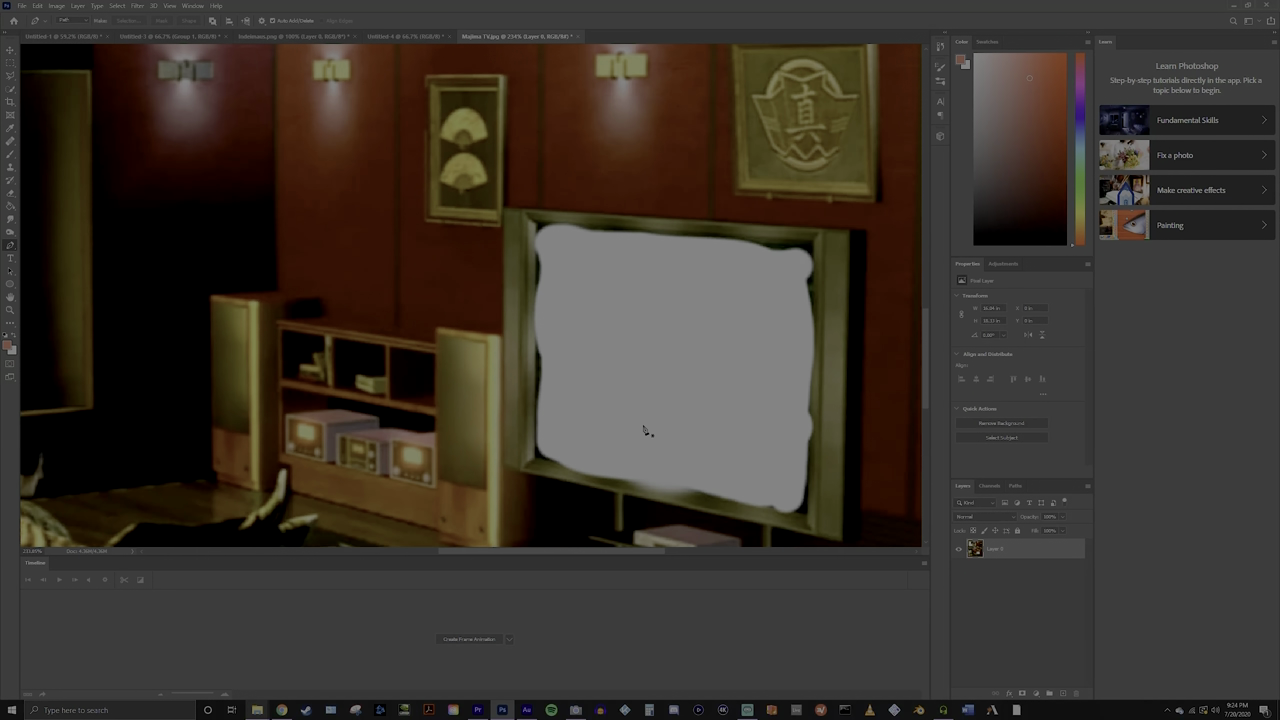
pyautogui.scroll(-3, 654, 423)
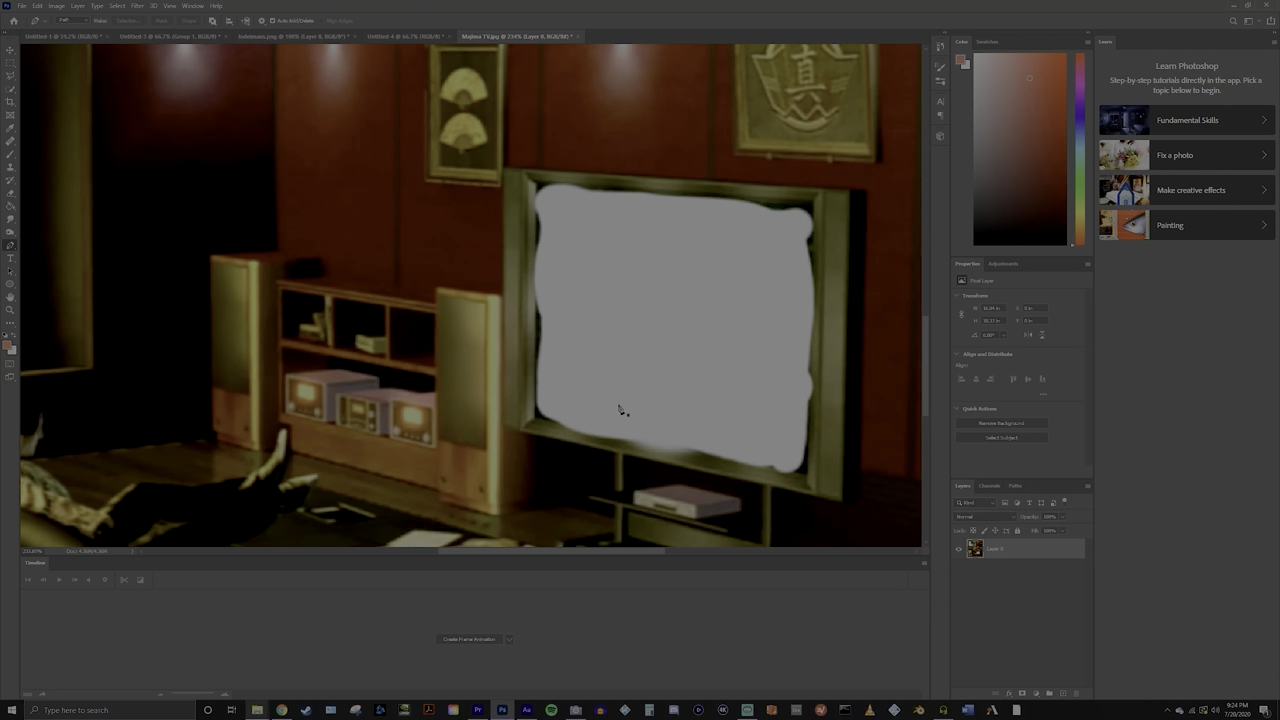
# Step: Place anchor points around the grey TV screen's bottom, right, top and left edges
pyautogui.click(539, 424)
pyautogui.click(585, 432)
pyautogui.click(704, 457)
pyautogui.click(740, 464)
pyautogui.click(806, 478)
pyautogui.click(810, 376)
pyautogui.click(810, 479)
pyautogui.click(810, 426)
pyautogui.click(813, 209)
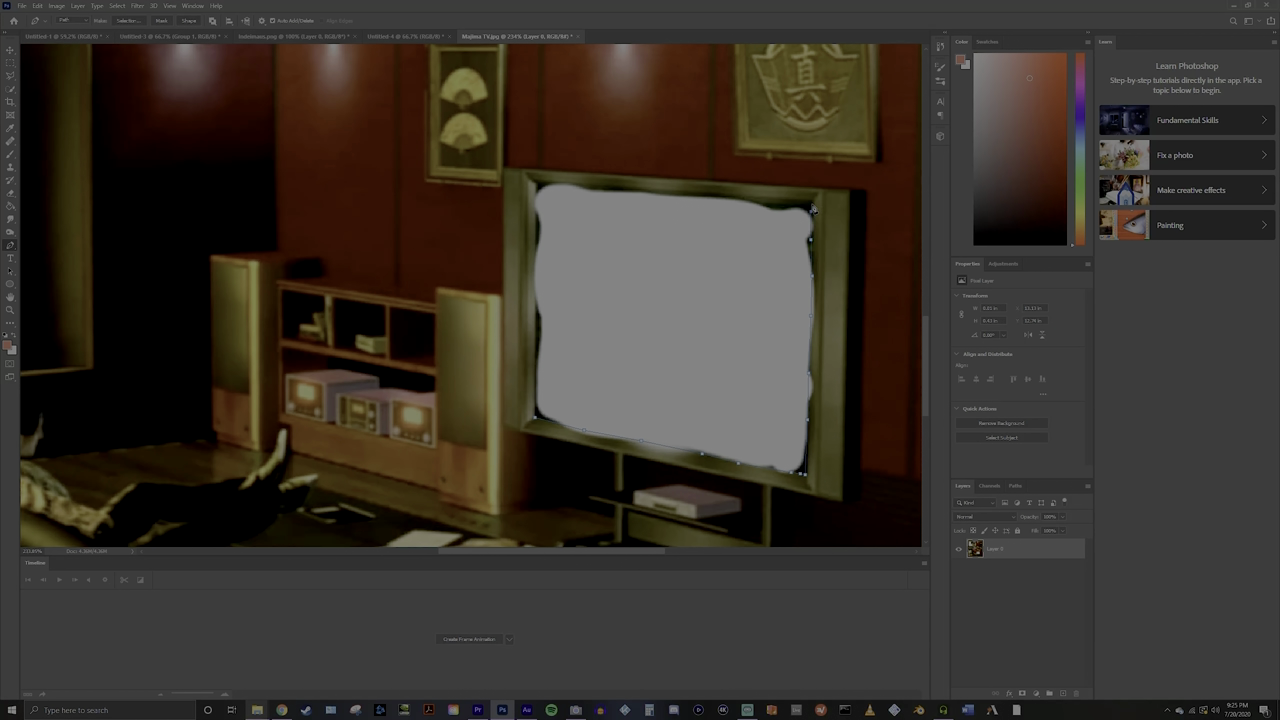
pyautogui.click(776, 203)
pyautogui.click(729, 199)
pyautogui.click(681, 196)
pyautogui.click(540, 186)
pyautogui.click(641, 191)
pyautogui.click(537, 233)
# Step: Make Layer 0 active and show the Work Path in the Paths panel
pyautogui.click(1013, 552)
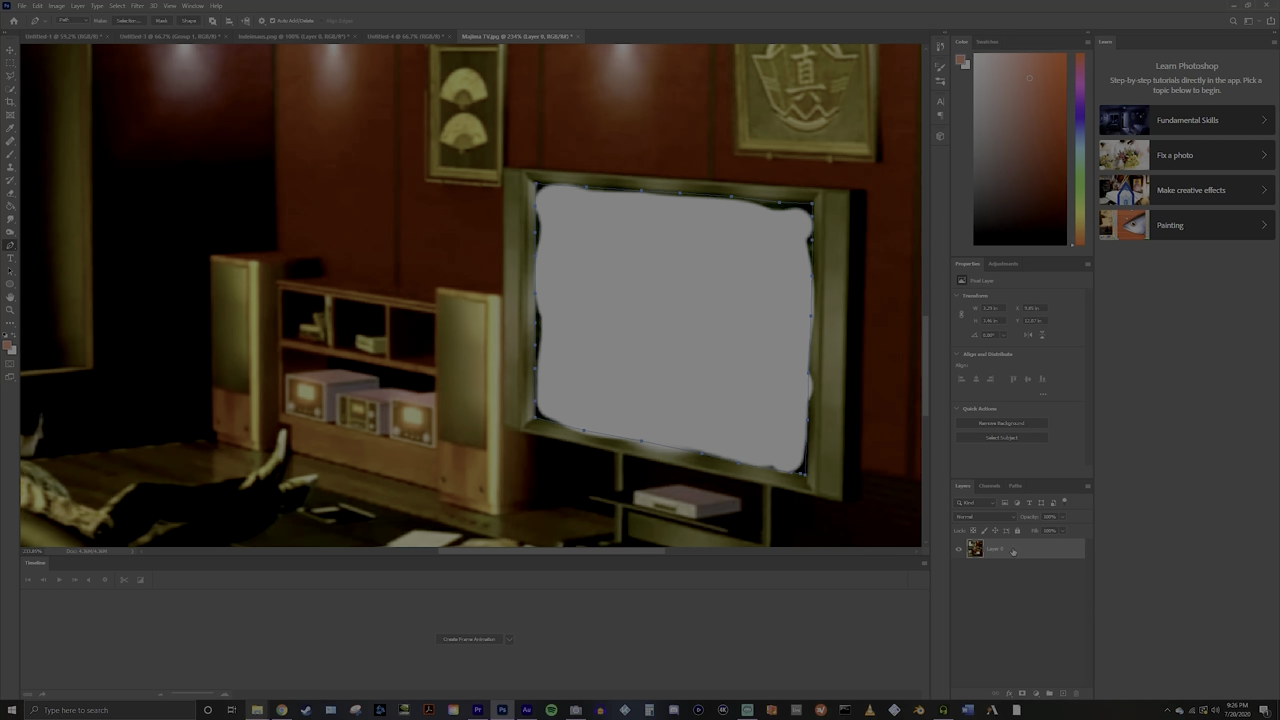
pyautogui.click(882, 522)
pyautogui.click(1015, 485)
pyautogui.click(990, 505)
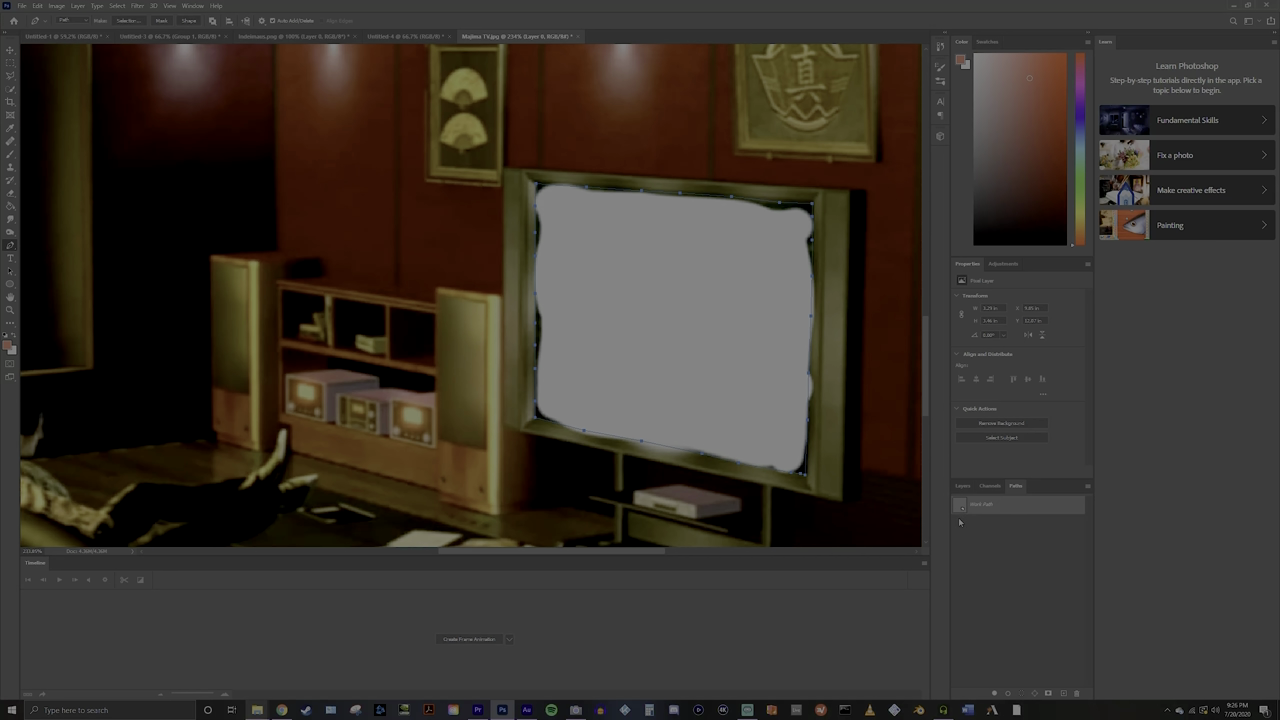
# Step: Turn the Work Path into a selection and delete the grey screen from Layer 0
pyautogui.rightClick(990, 510)
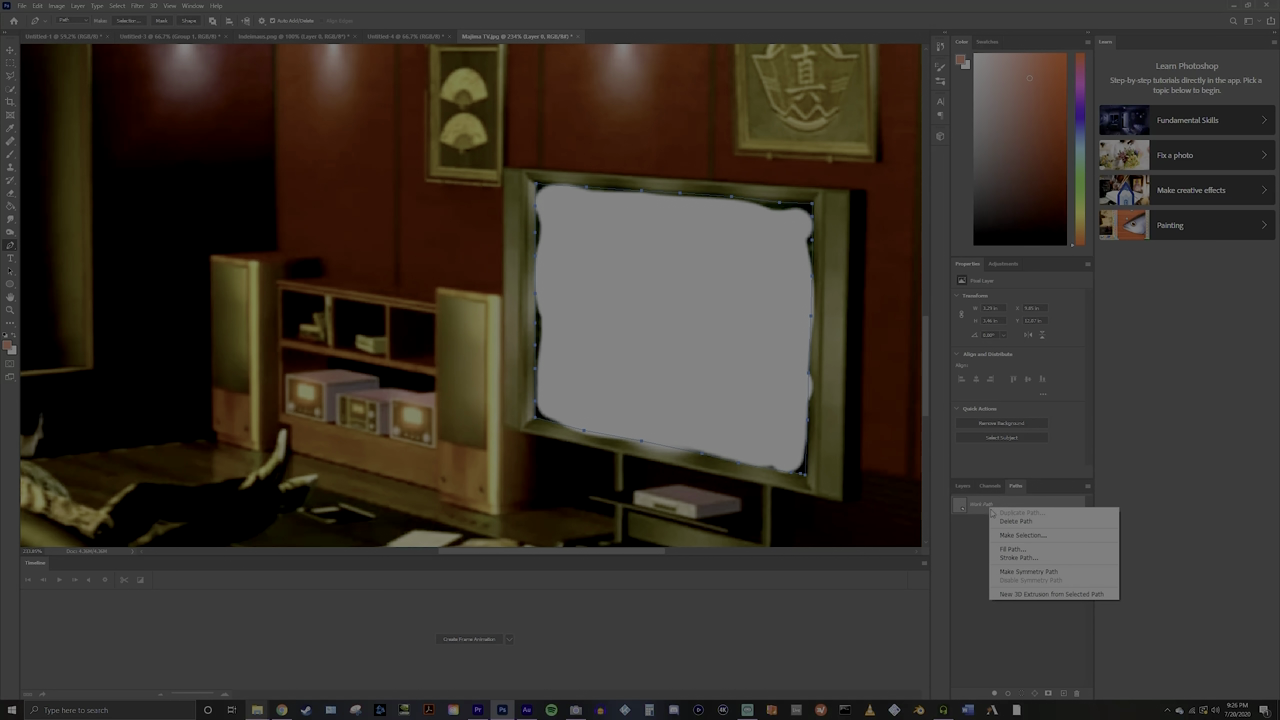
pyautogui.click(1018, 538)
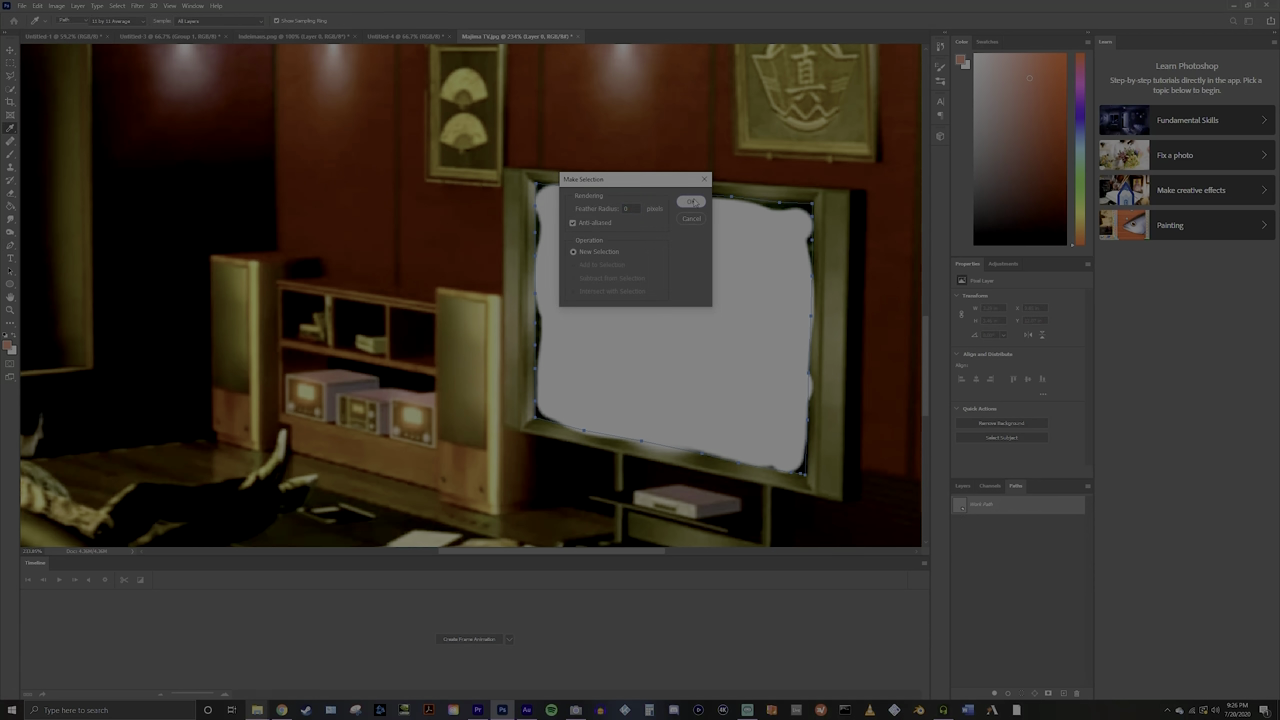
pyautogui.click(693, 202)
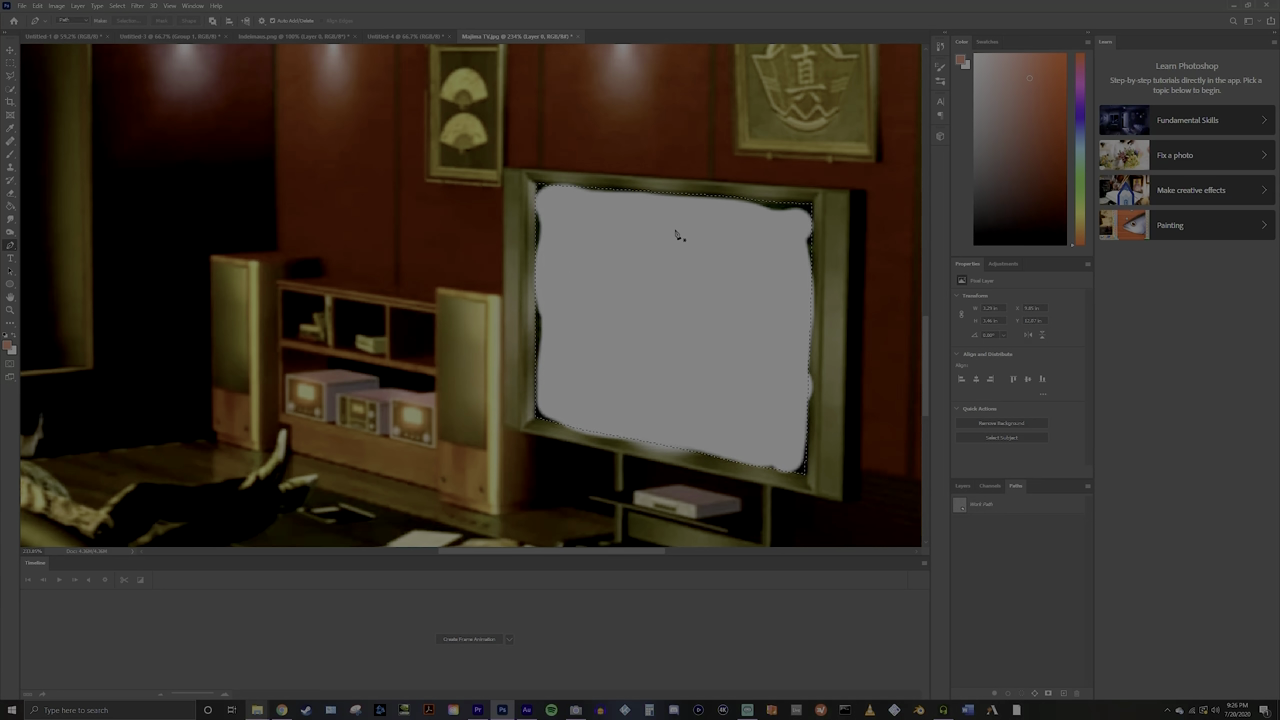
pyautogui.press('Delete')
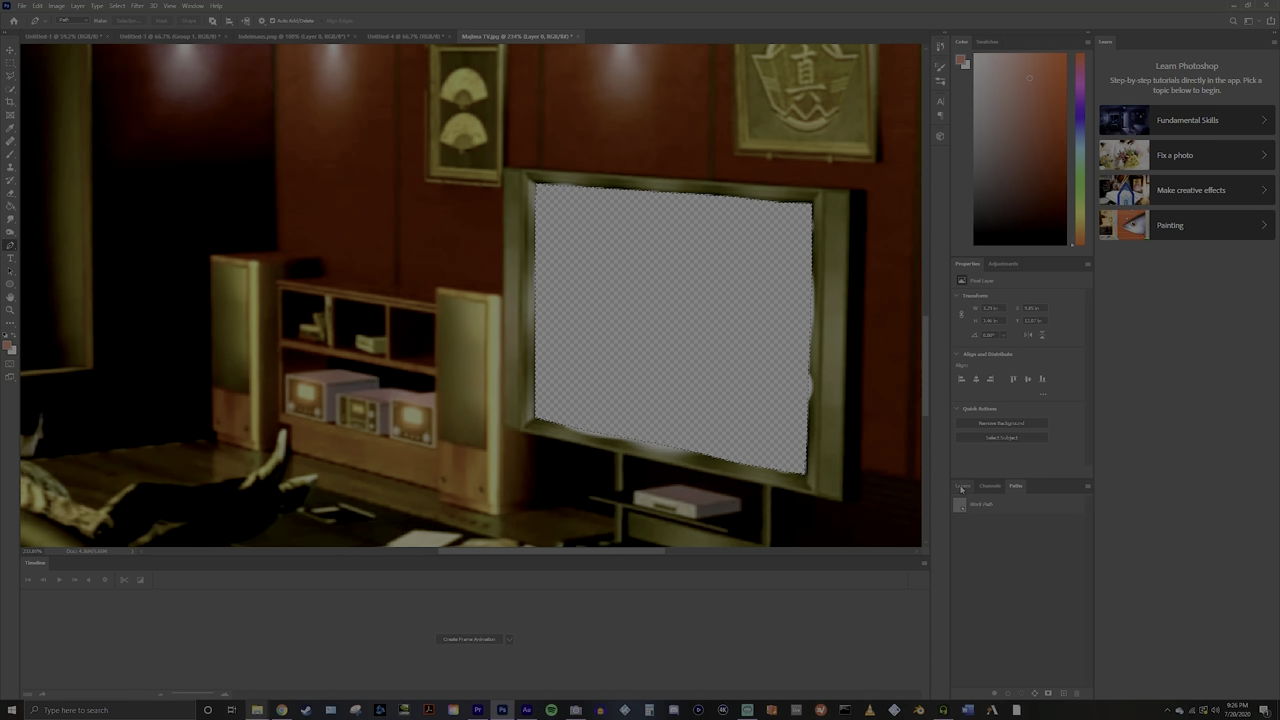
# Step: Back in the Layers panel, switch to the Move tool, then the Clone Stamp tool
pyautogui.click(962, 485)
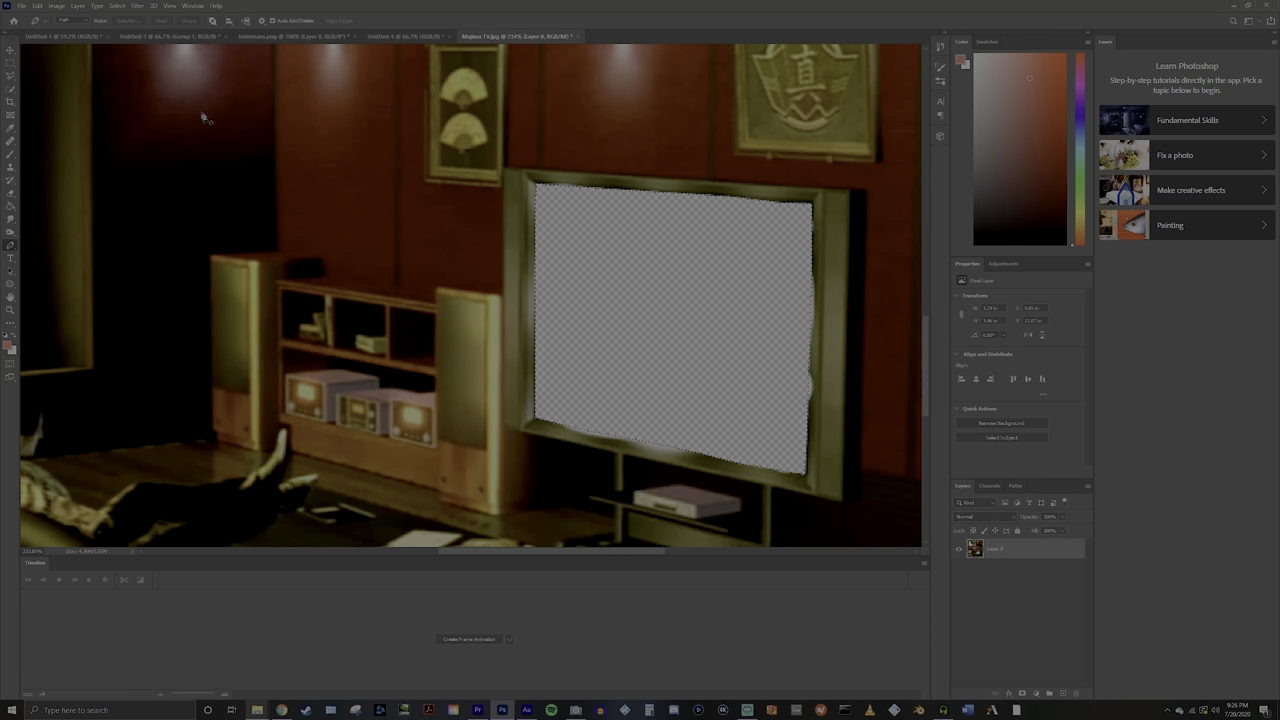
pyautogui.hotkey('ctrl', 't')
pyautogui.press('v')
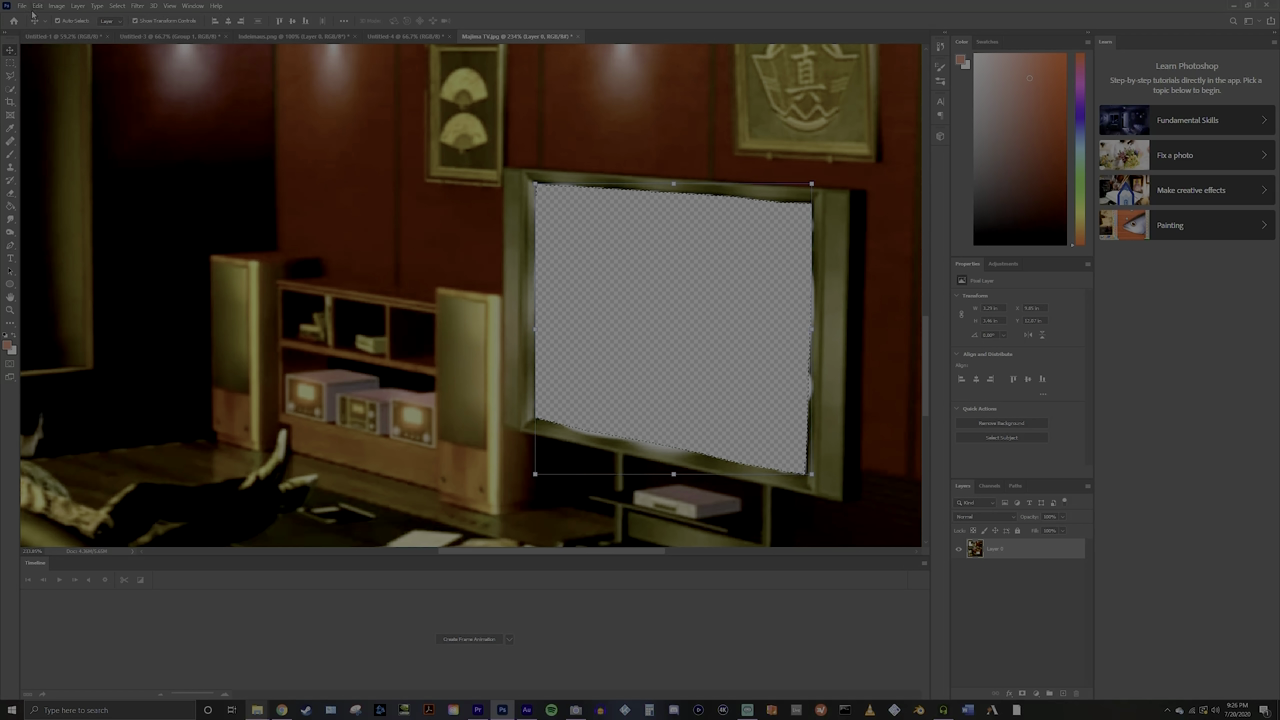
pyautogui.click(10, 166)
# Step: Zoom in and clone frame texture over the pale bulges along the screen's right edge
pyautogui.hotkey('ctrl', '+')
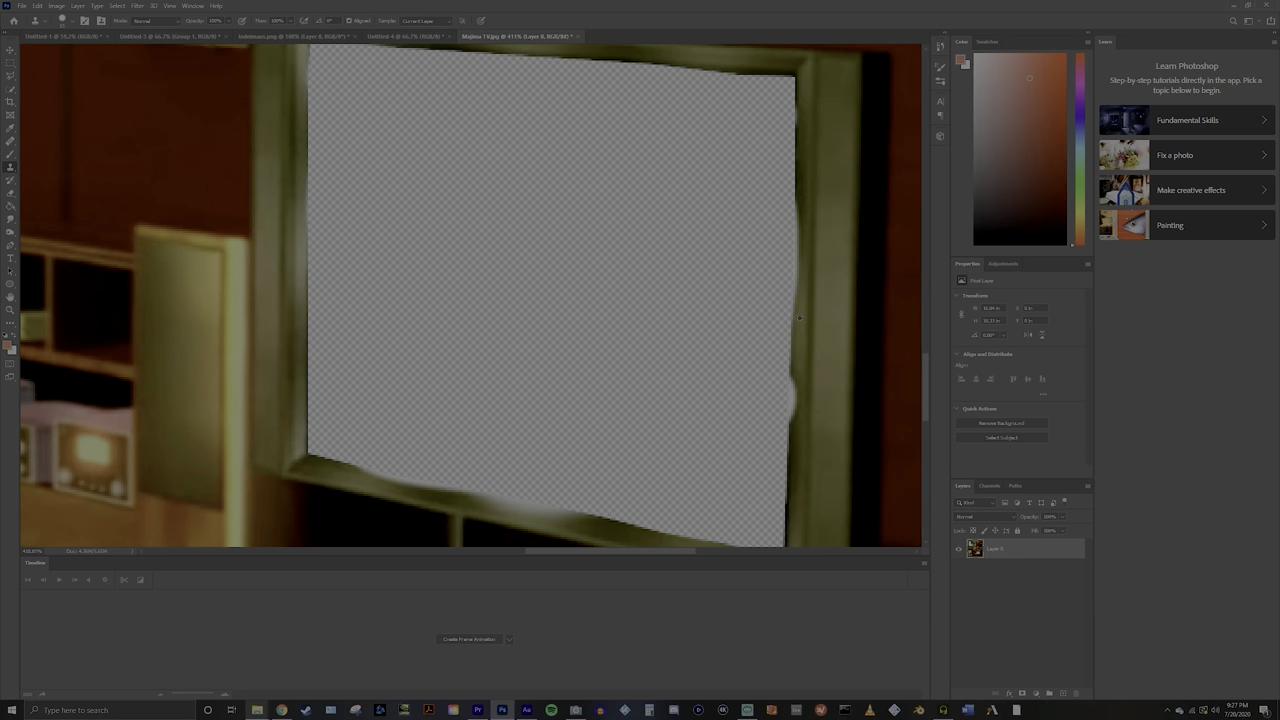
pyautogui.click(791, 383)
pyautogui.moveTo(792, 392); pyautogui.dragTo(796, 417)
pyautogui.click(795, 416)
pyautogui.click(798, 417)
pyautogui.click(785, 307)
pyautogui.click(795, 282)
pyautogui.click(799, 286)
pyautogui.click(804, 232)
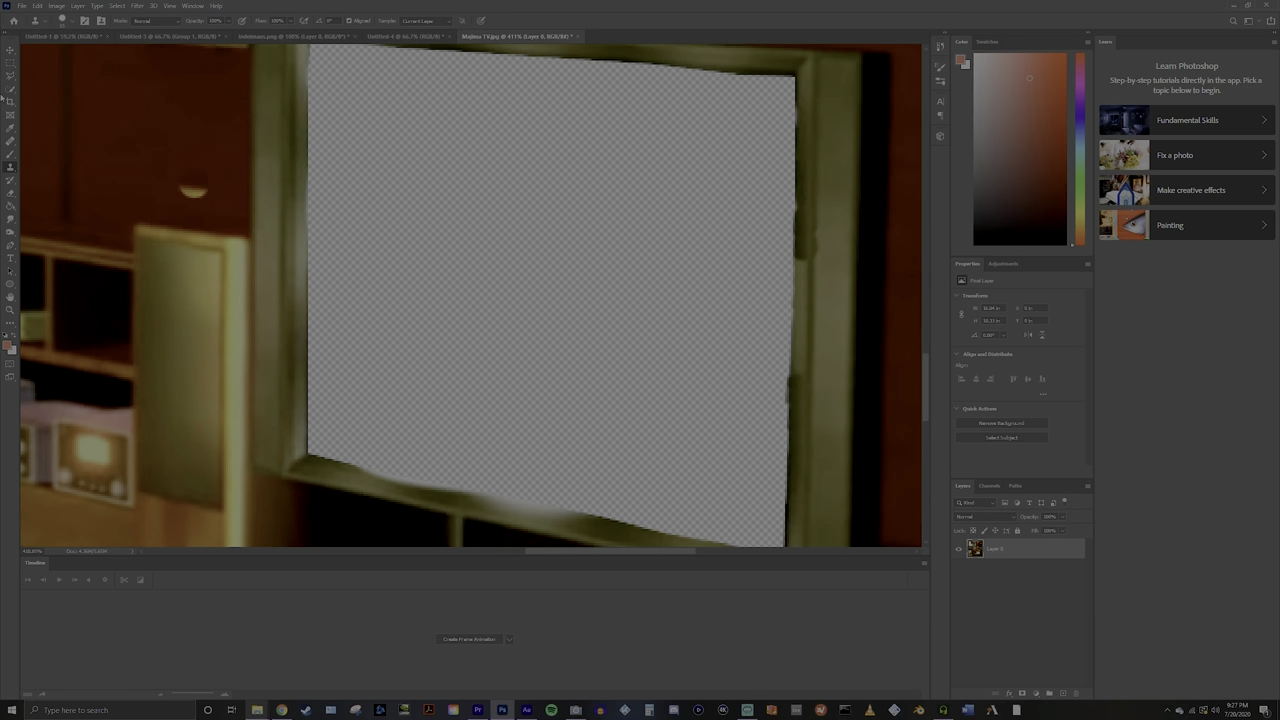
# Step: Patch the frame's bottom edge with cloned texture, undoing one misplaced bump
pyautogui.click(10, 193)
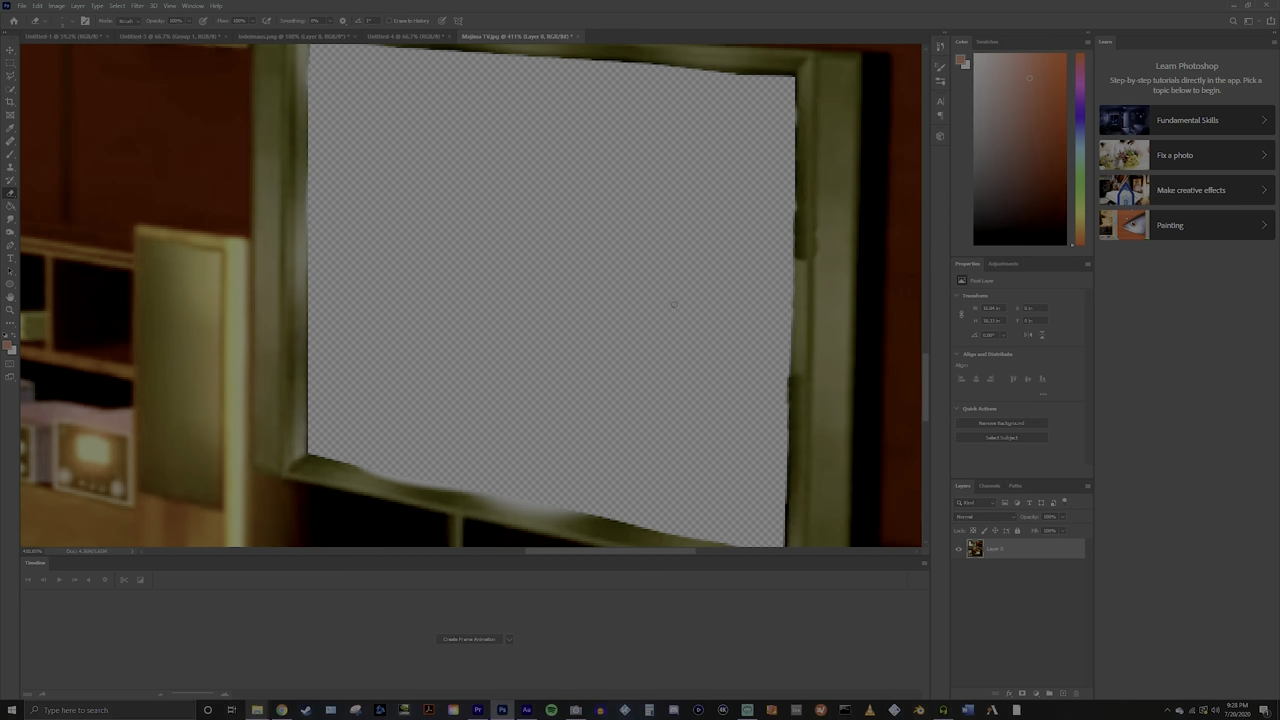
pyautogui.scroll(-3, 530, 221)
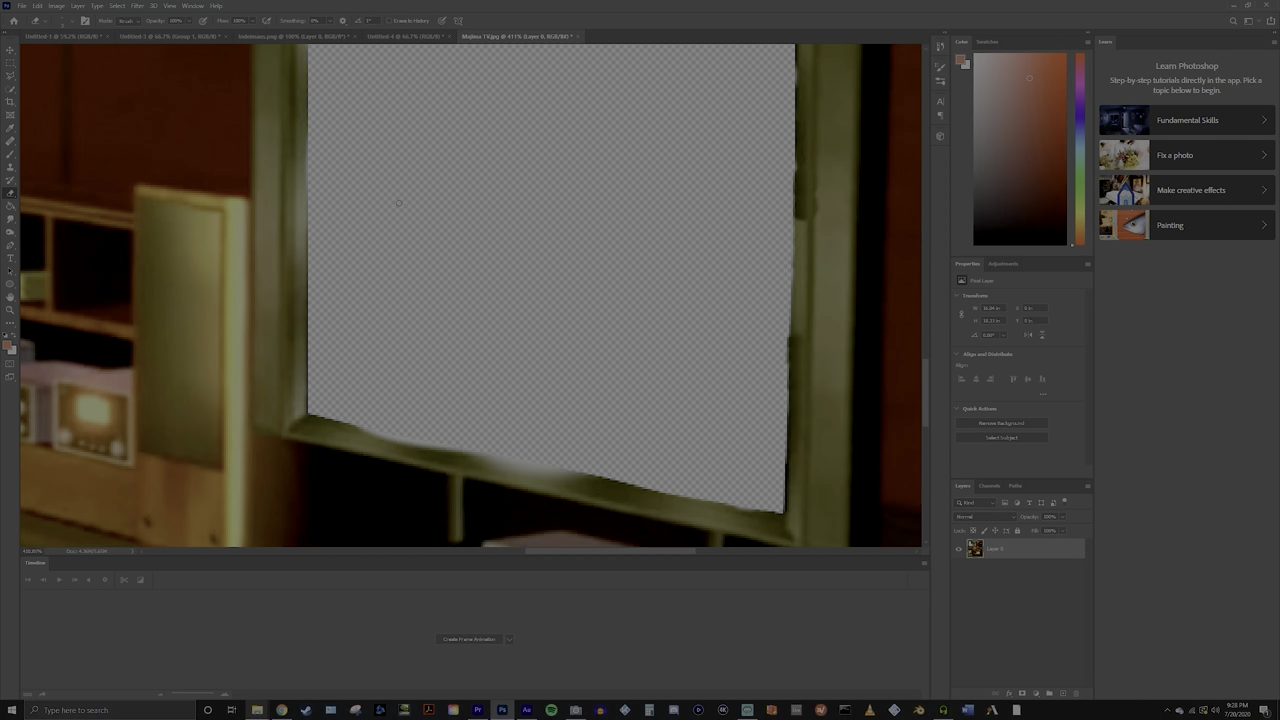
pyautogui.click(11, 166)
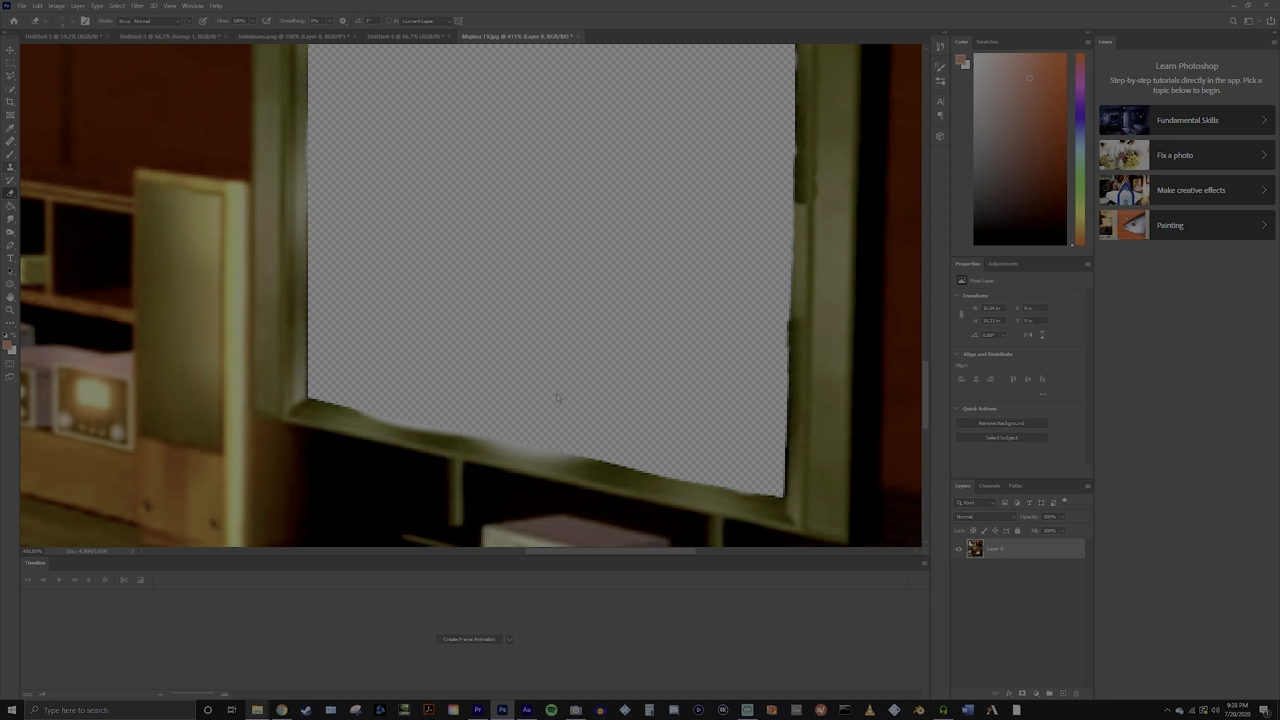
pyautogui.click(585, 465)
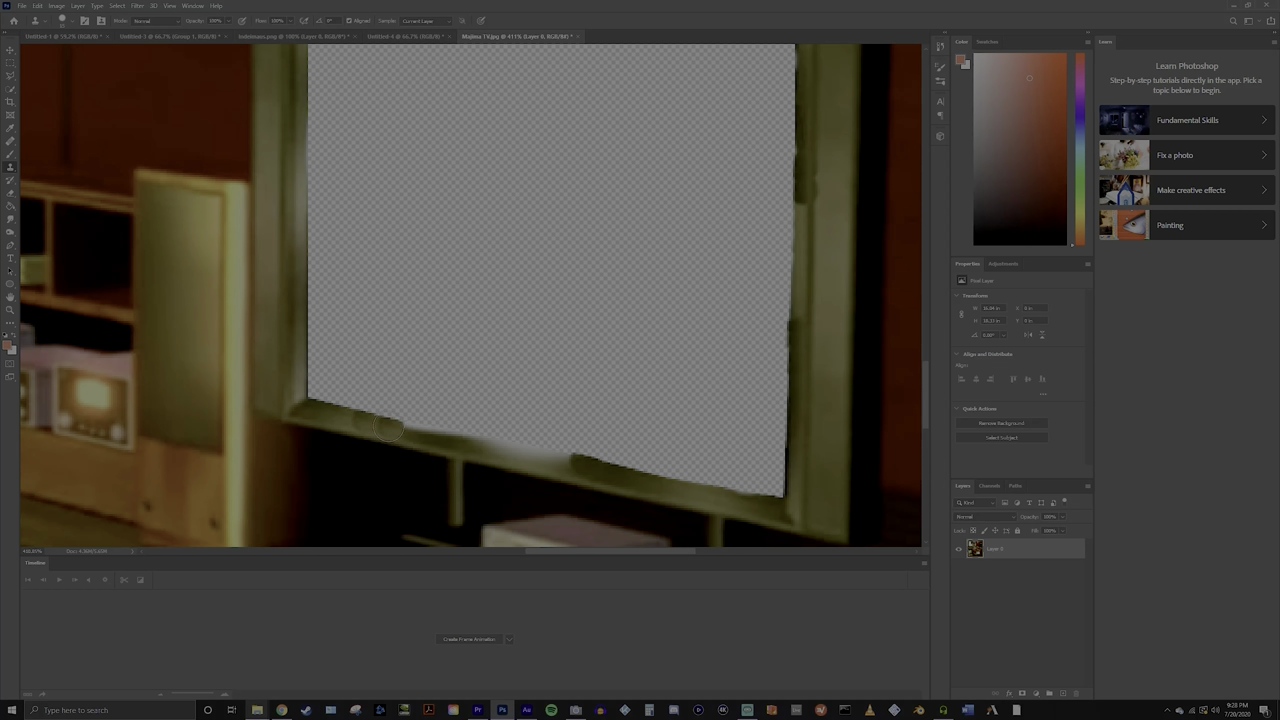
pyautogui.click(415, 432)
pyautogui.click(375, 430)
pyautogui.click(232, 394)
pyautogui.hotkey('ctrl', 'z')
pyautogui.scroll(-5, 362, 463)
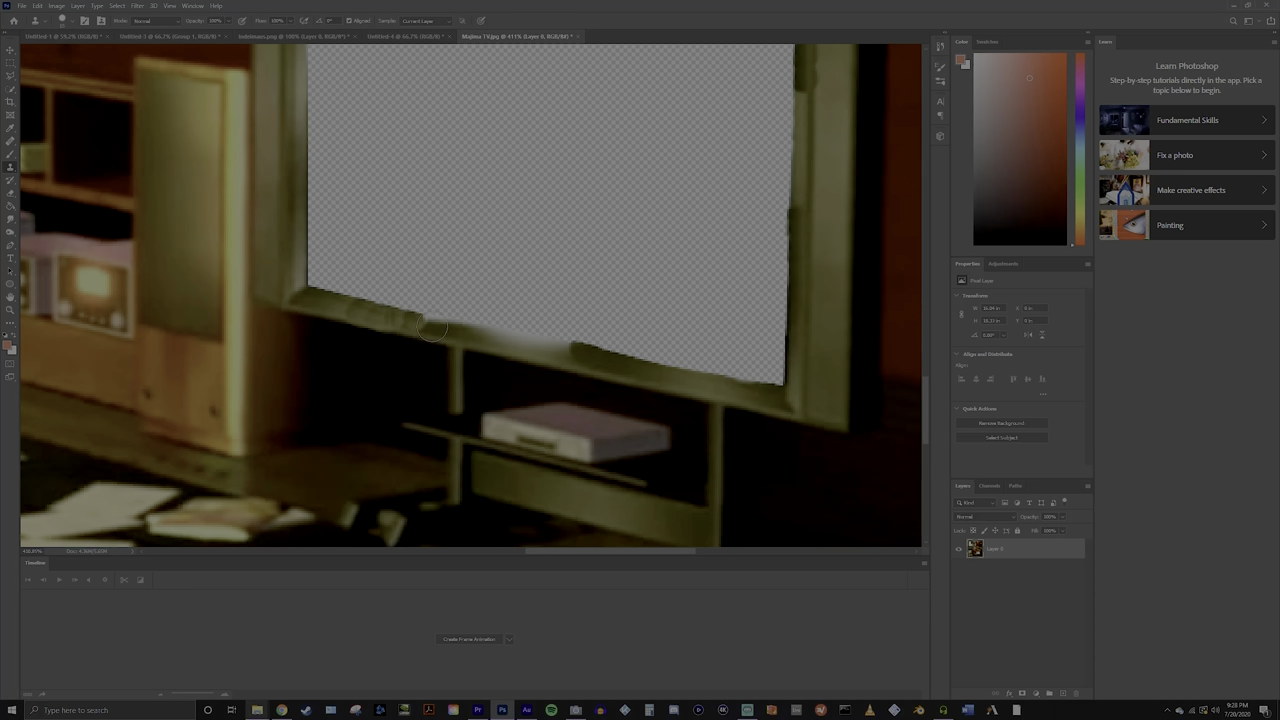
pyautogui.scroll(-8, 432, 330)
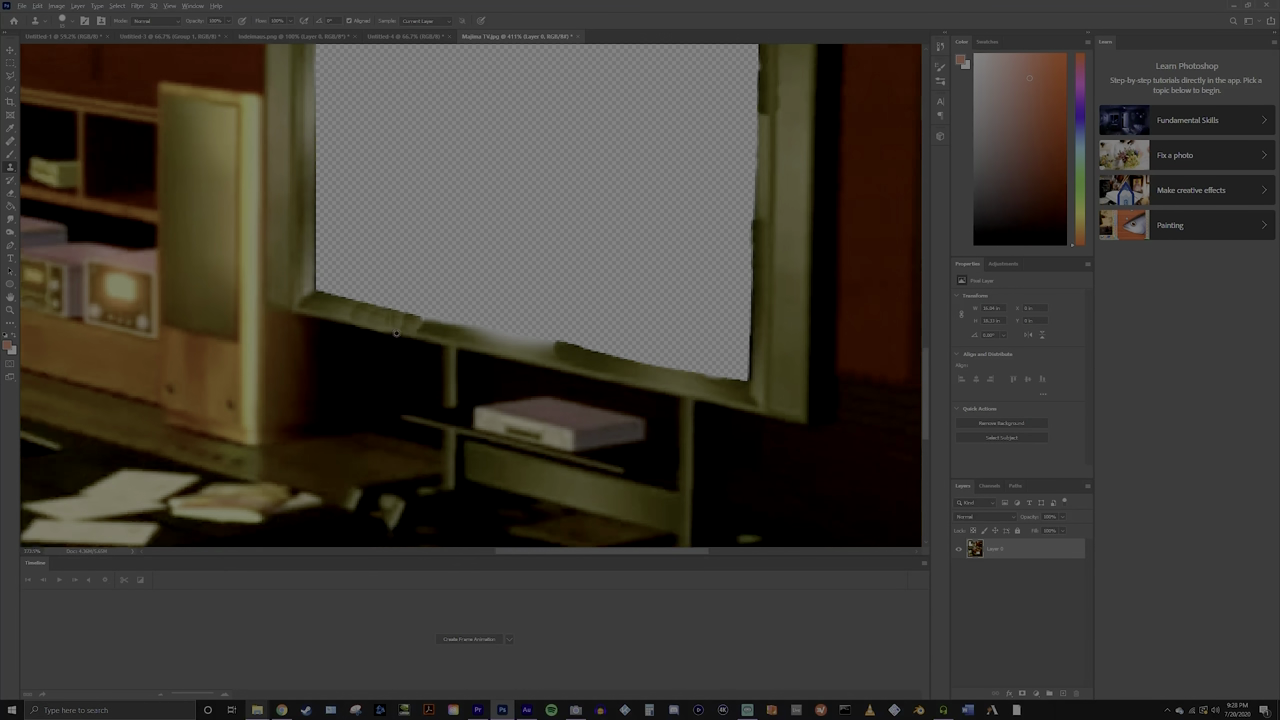
pyautogui.scroll(-2, 231, 265)
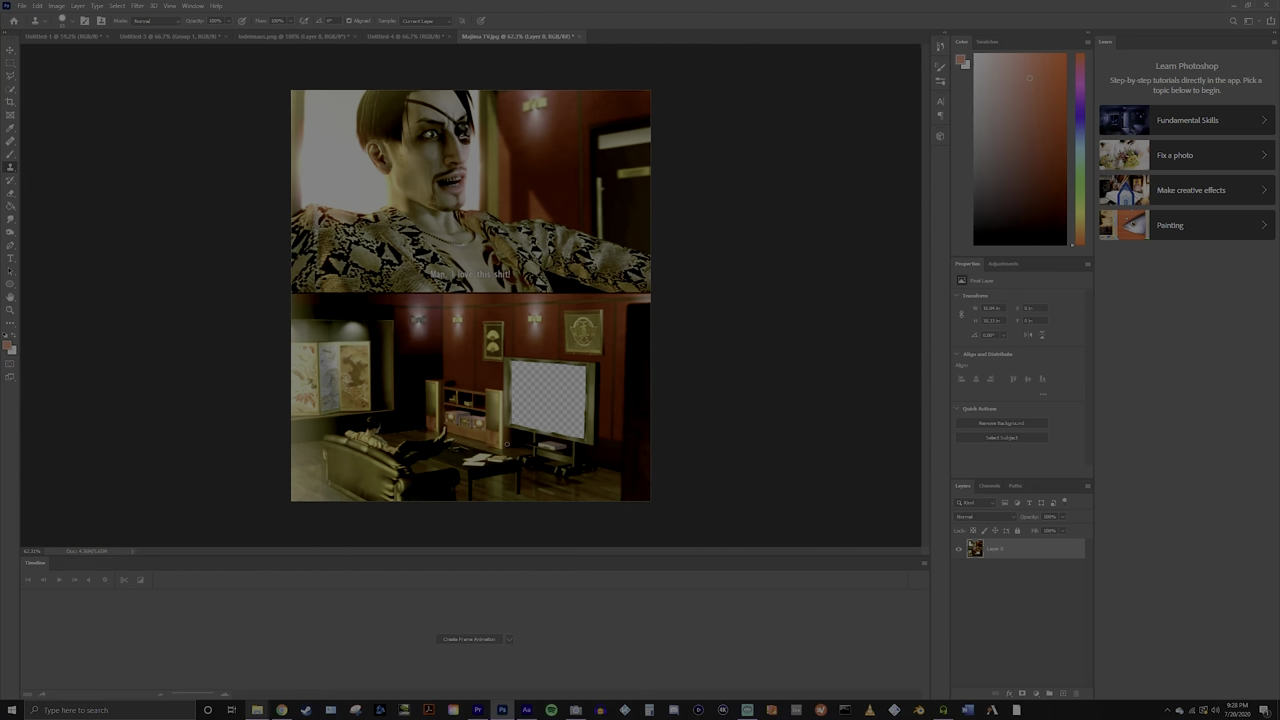
# Step: Use the standard Eraser to remove the leftover photo strips on the TV screen's right edge
pyautogui.scroll(3, 614, 392)
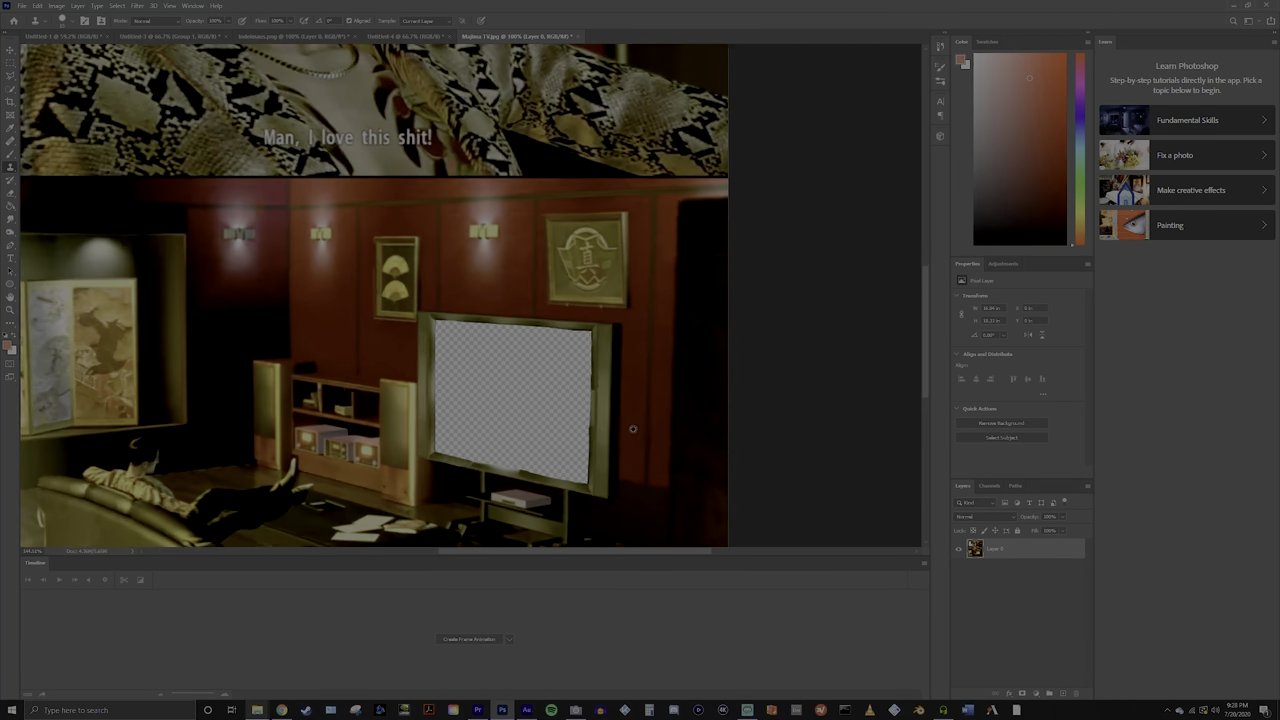
pyautogui.scroll(1, 590, 406)
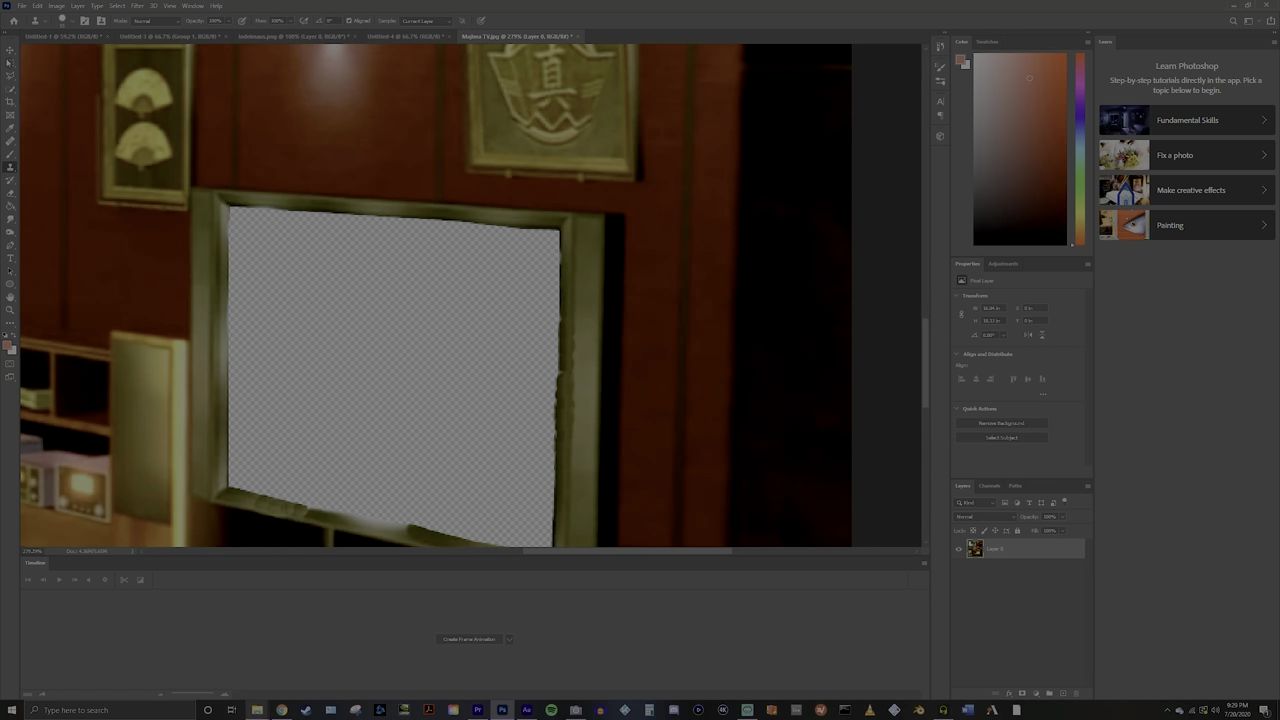
pyautogui.click(10, 193)
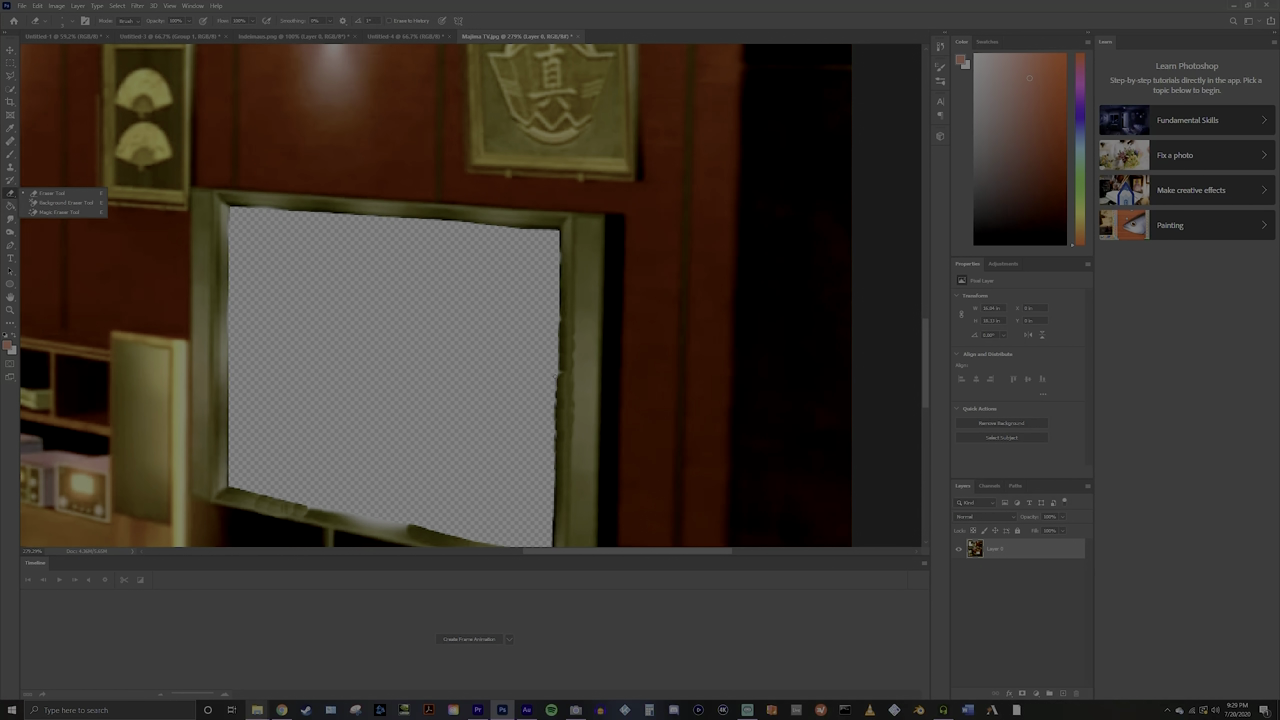
pyautogui.click(45, 193)
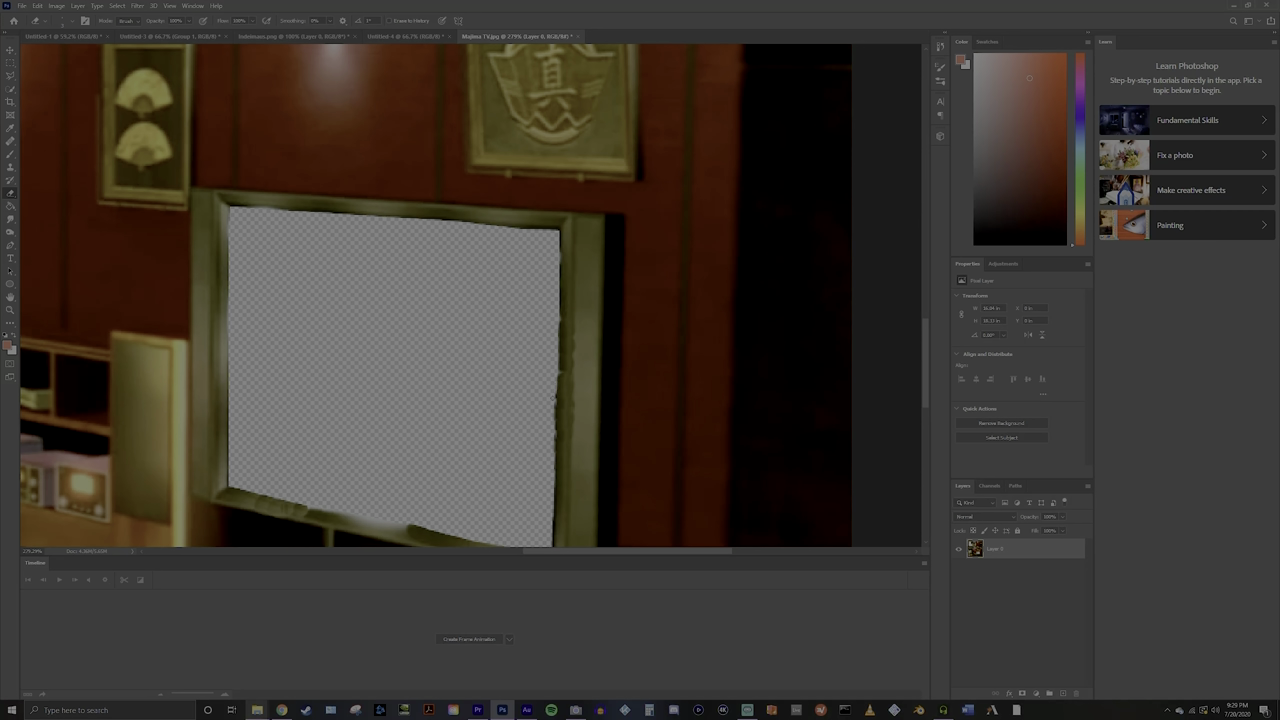
pyautogui.moveTo(557, 399); pyautogui.dragTo(557, 407)
pyautogui.moveTo(556, 413); pyautogui.dragTo(556, 425)
pyautogui.scroll(-5, 401, 383)
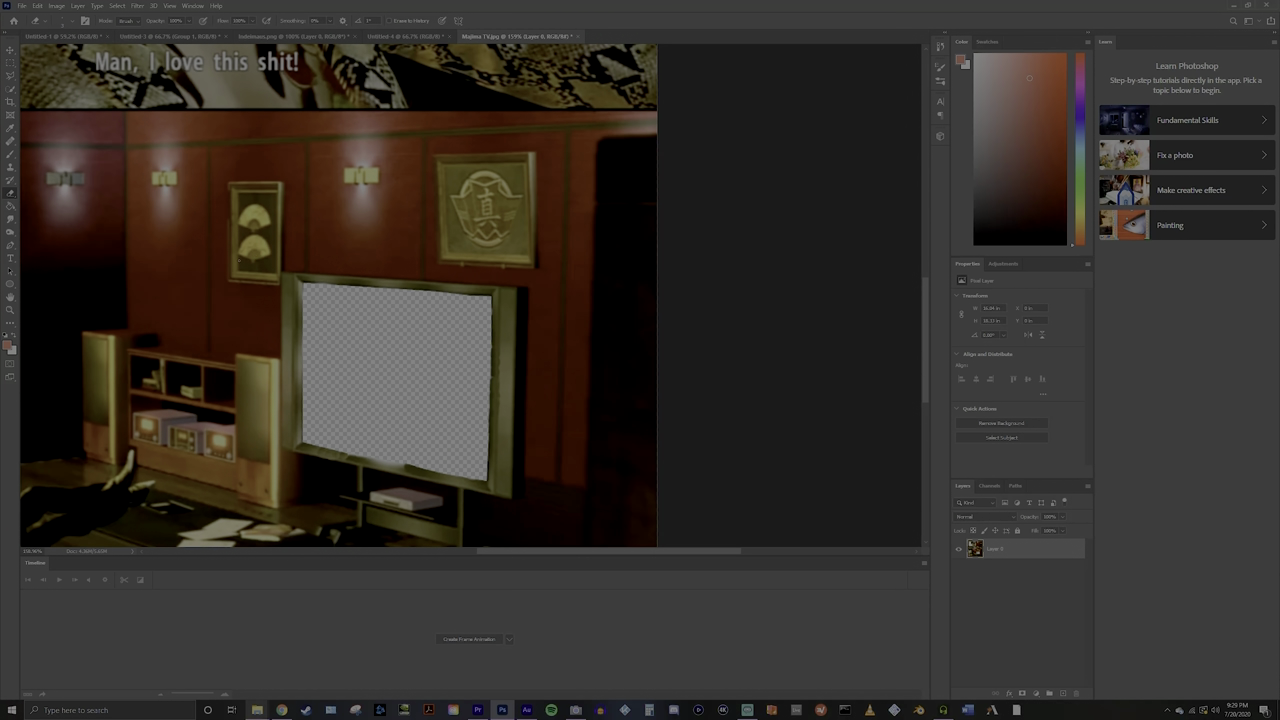
pyautogui.scroll(-5, 214, 228)
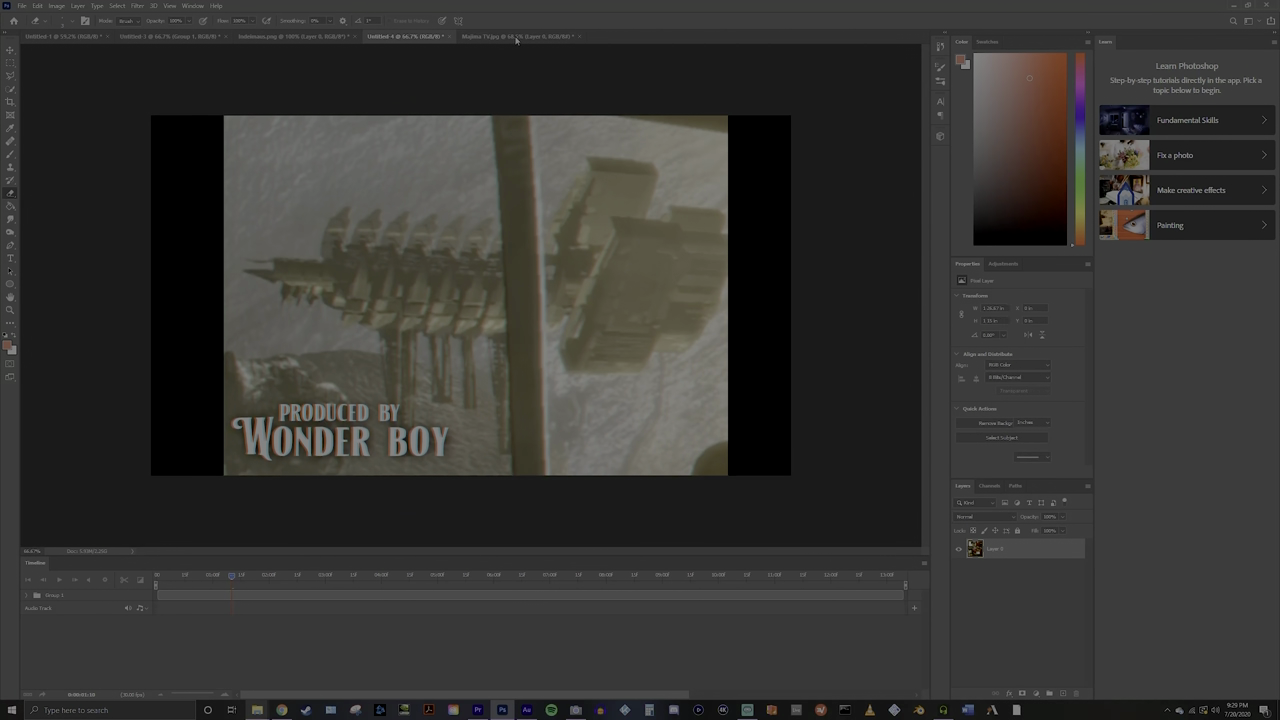
# Step: Import the dance-floor clip from the Composite Gif Tutorial folder as frame layers, trimming its start later
pyautogui.click(516, 37)
pyautogui.click(21, 6)
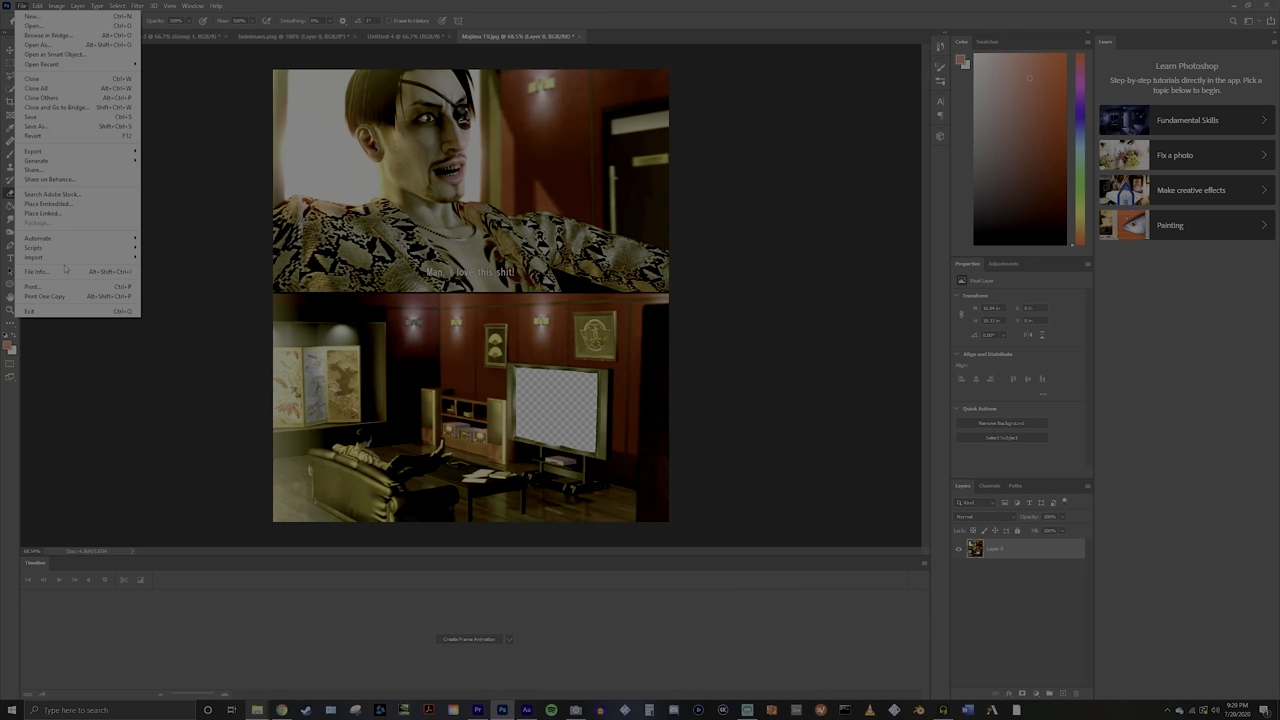
pyautogui.moveTo(67, 263)
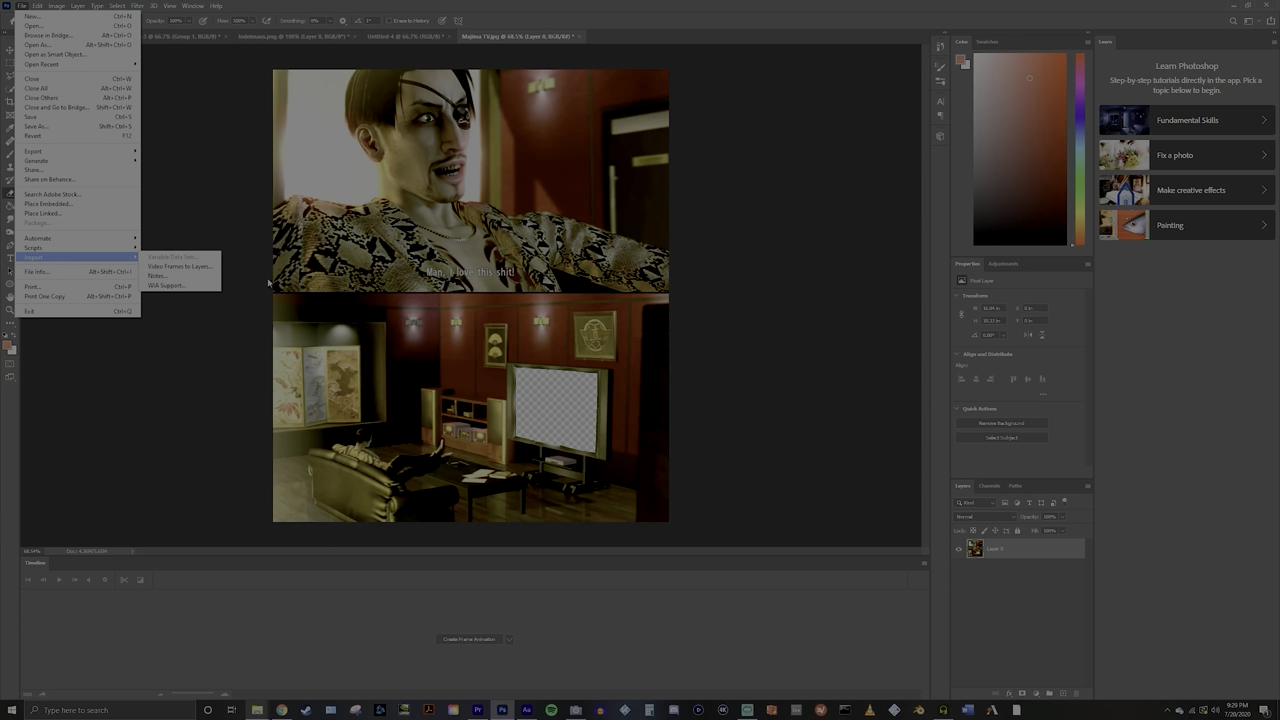
pyautogui.click(205, 266)
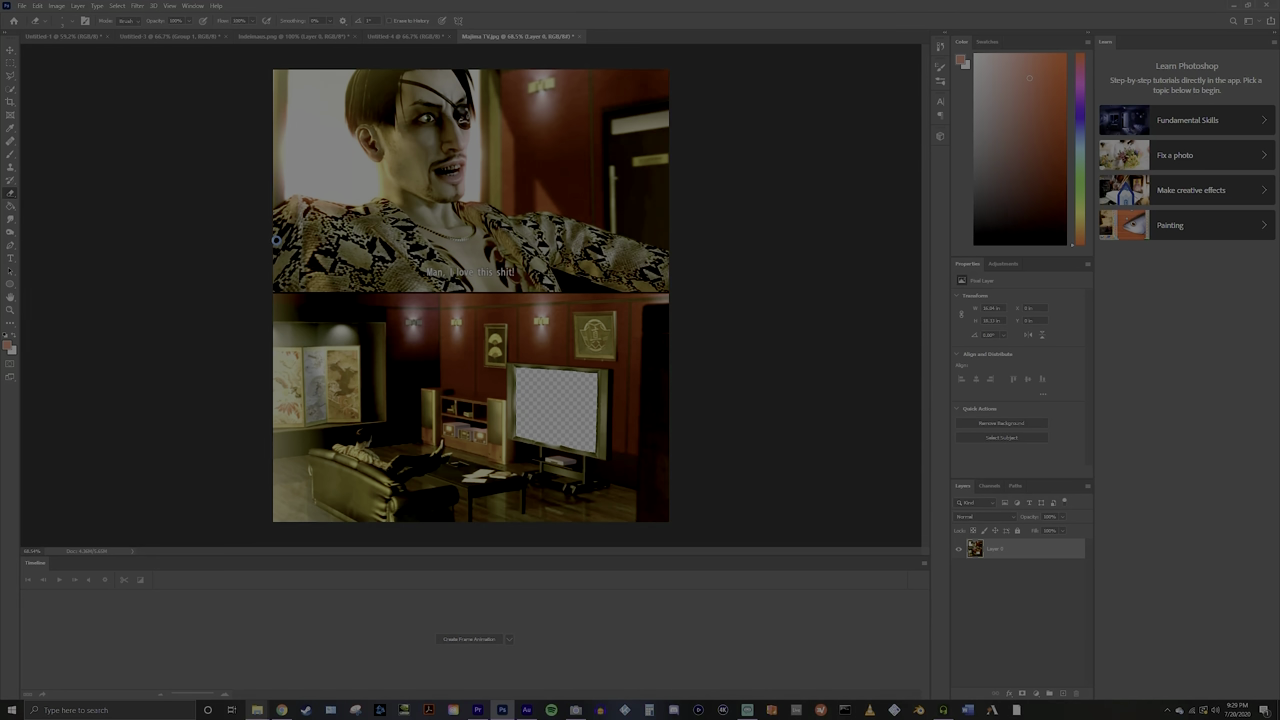
pyautogui.hotkey('ctrl', 'o')
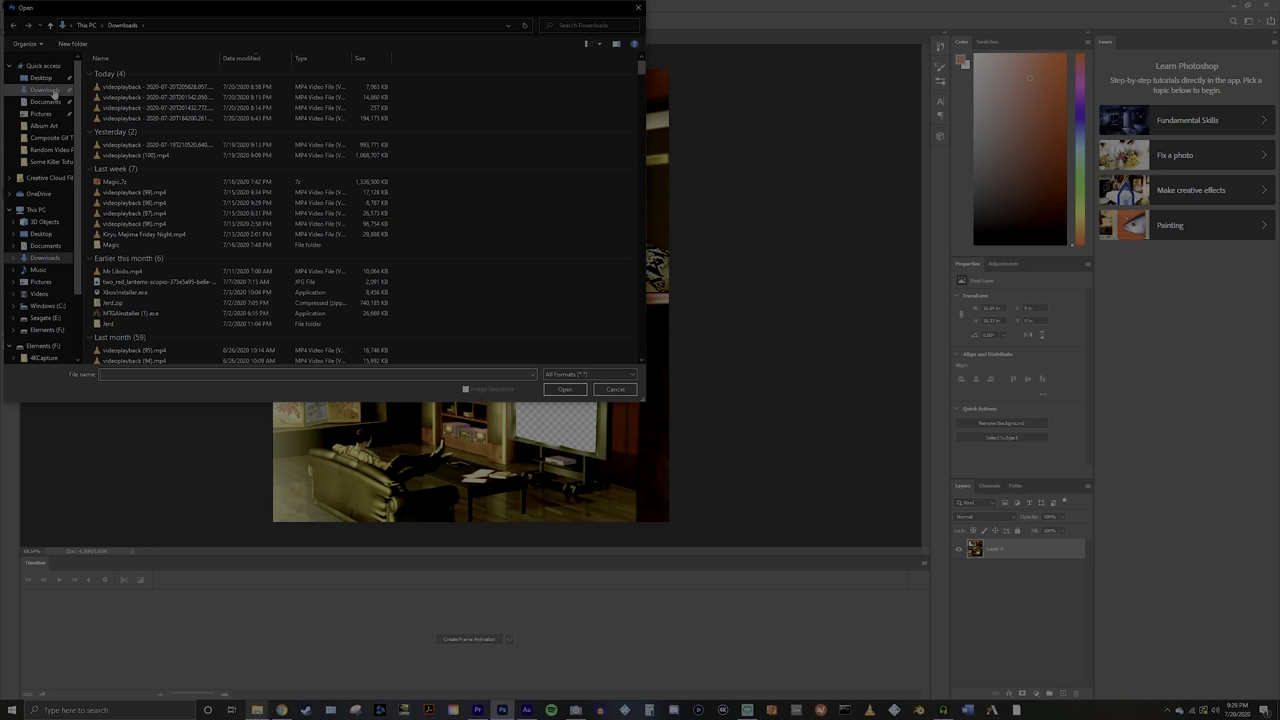
pyautogui.click(46, 137)
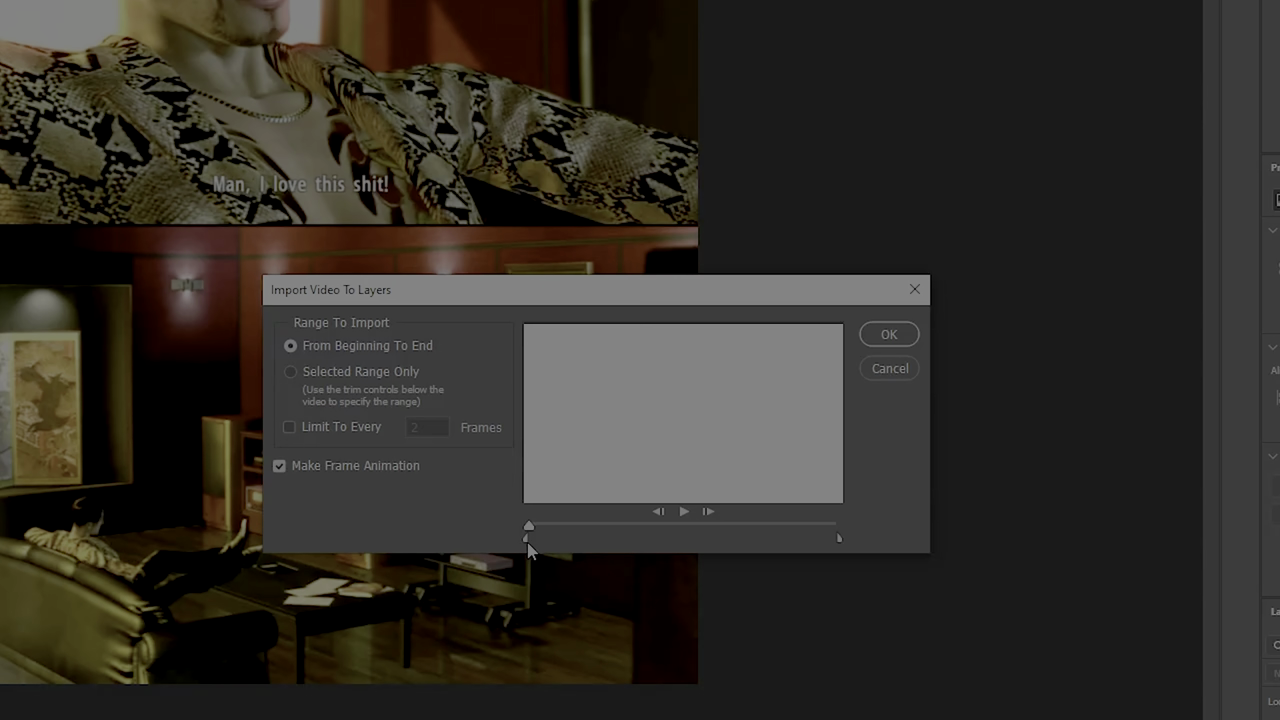
pyautogui.moveTo(533, 544); pyautogui.dragTo(539, 547)
pyautogui.moveTo(543, 546); pyautogui.dragTo(552, 546)
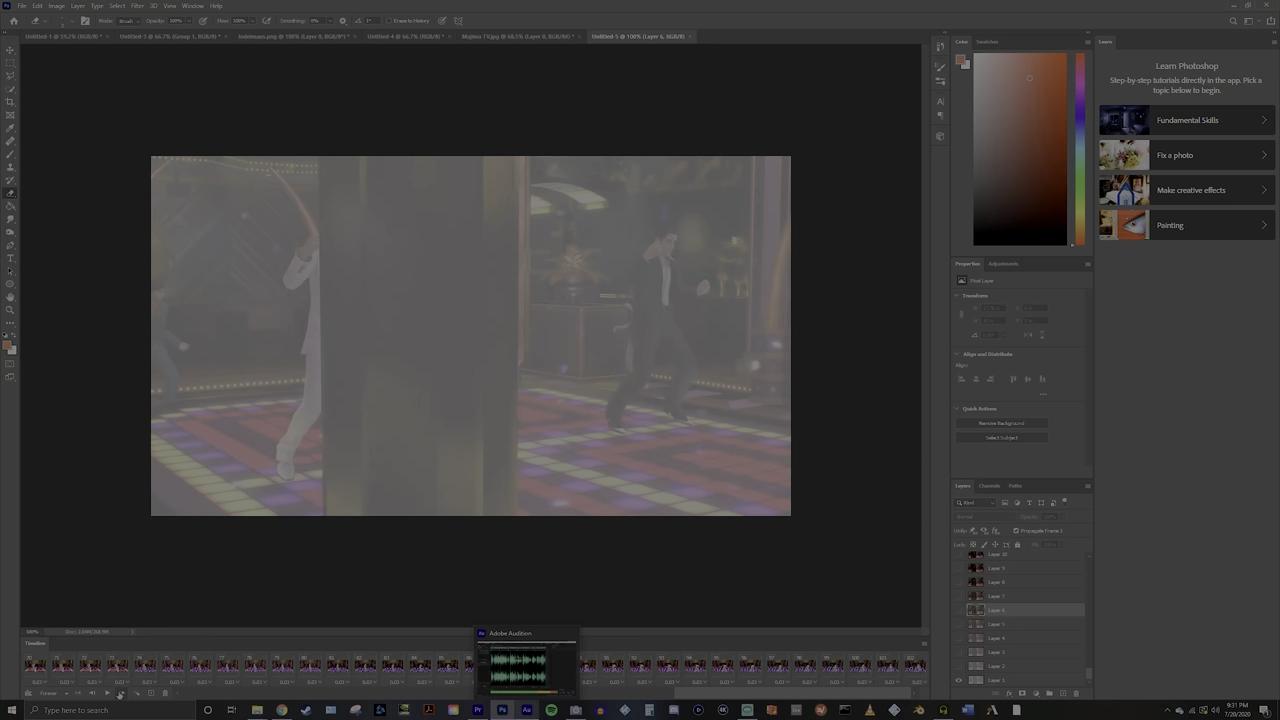
# Step: Step through the dance-floor animation frames to the last frame
pyautogui.click(119, 693)
pyautogui.click(118, 693)
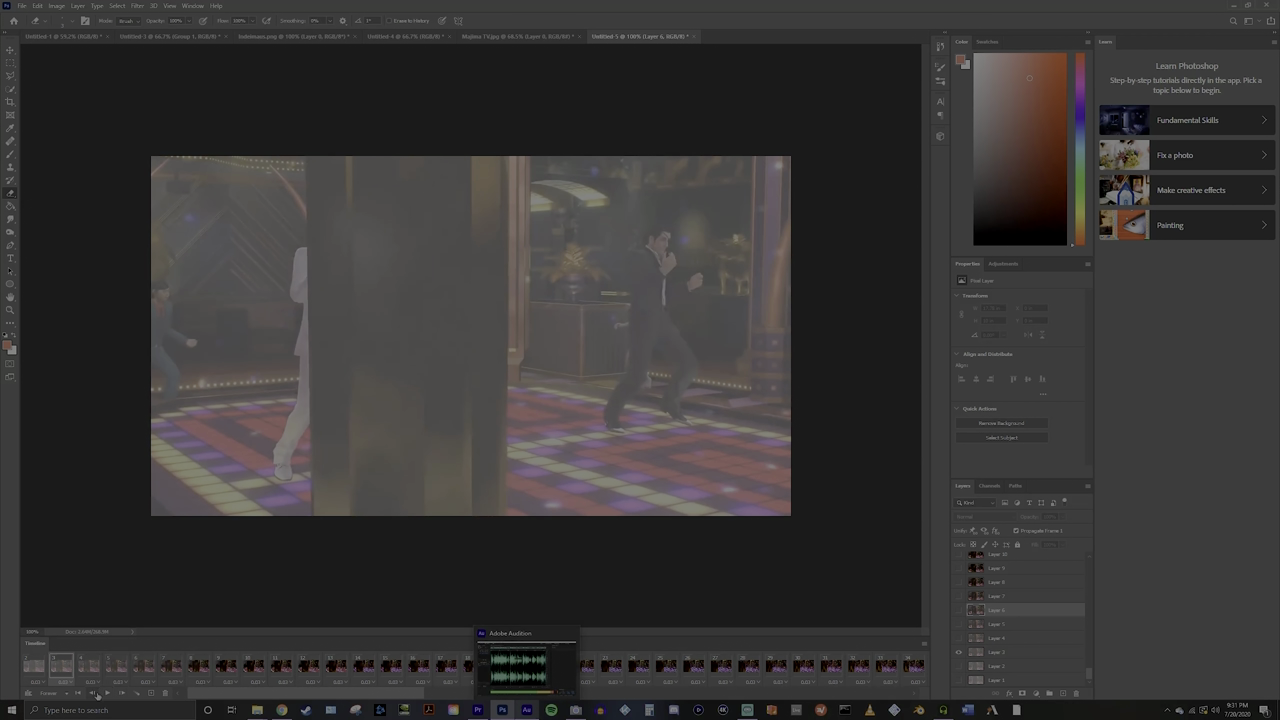
pyautogui.click(93, 693)
pyautogui.click(93, 693)
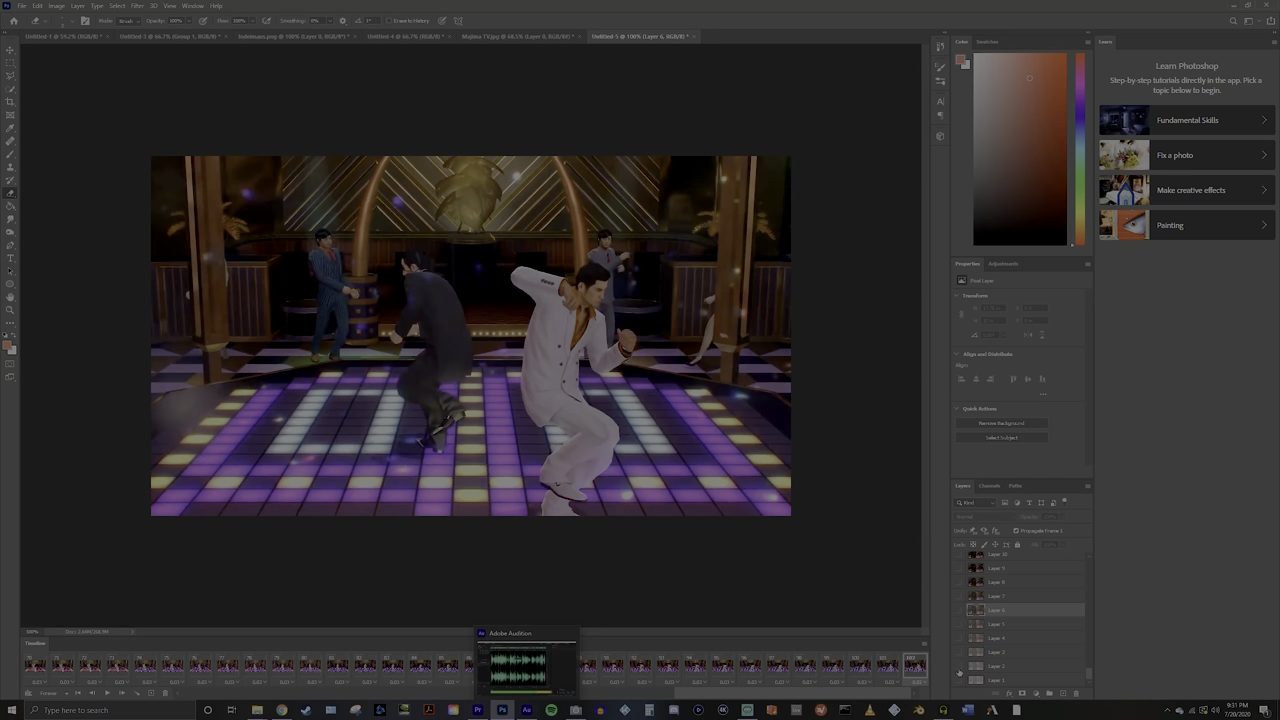
# Step: Select Layer 1 through Layer 102, link them, and return to the Majima TV document
pyautogui.click(1050, 681)
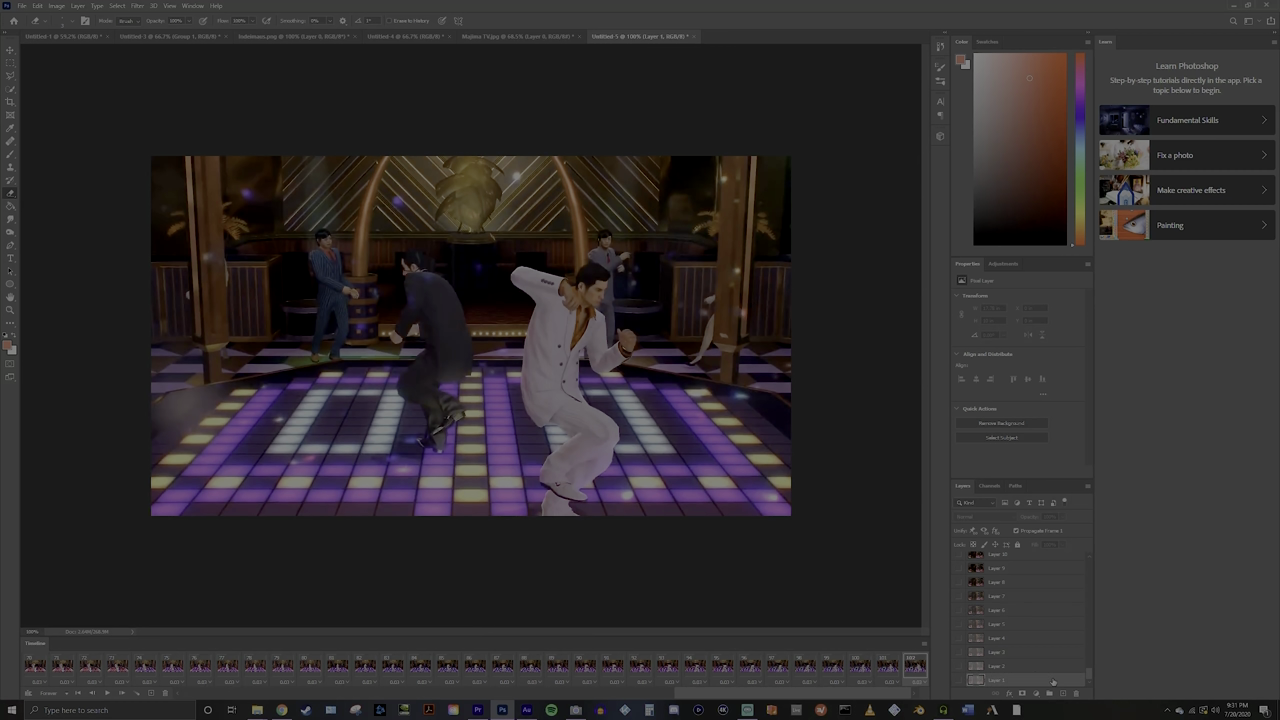
pyautogui.moveTo(1090, 677); pyautogui.dragTo(1089, 640)
pyautogui.moveTo(1067, 548); pyautogui.dragTo(1089, 564)
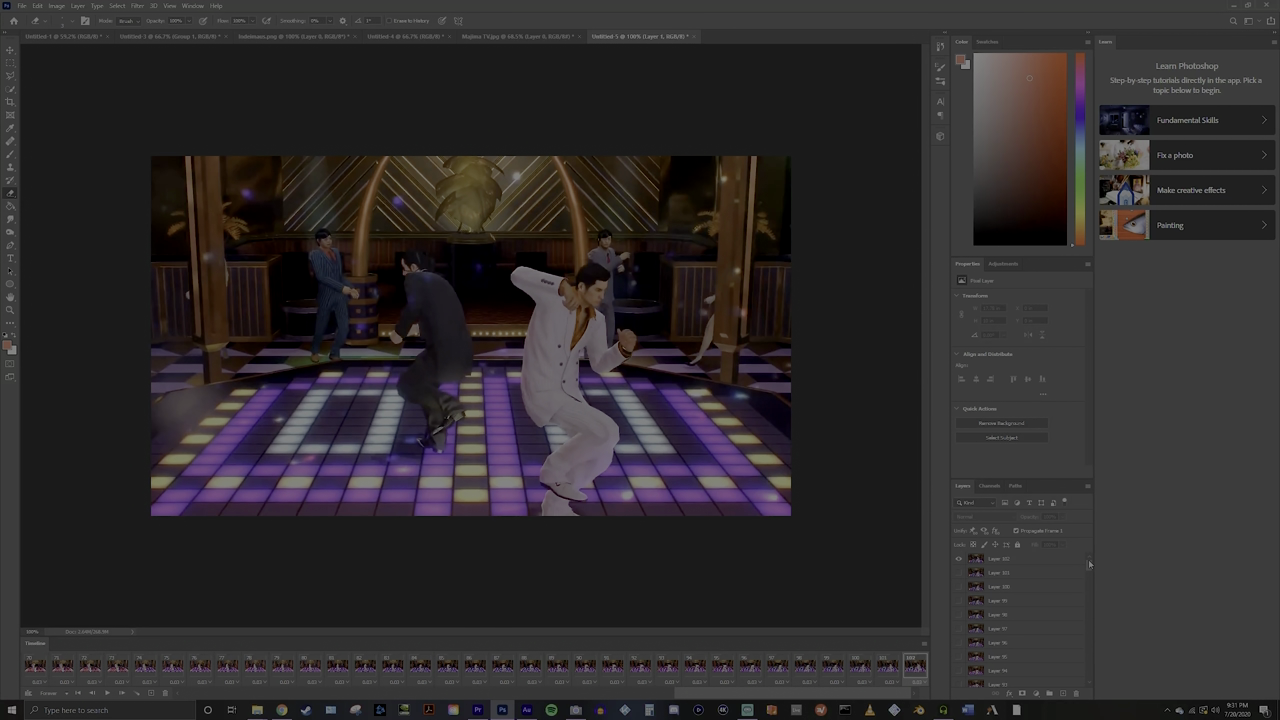
pyautogui.keyDown('shift'); pyautogui.click(1027, 565); pyautogui.keyUp('shift')
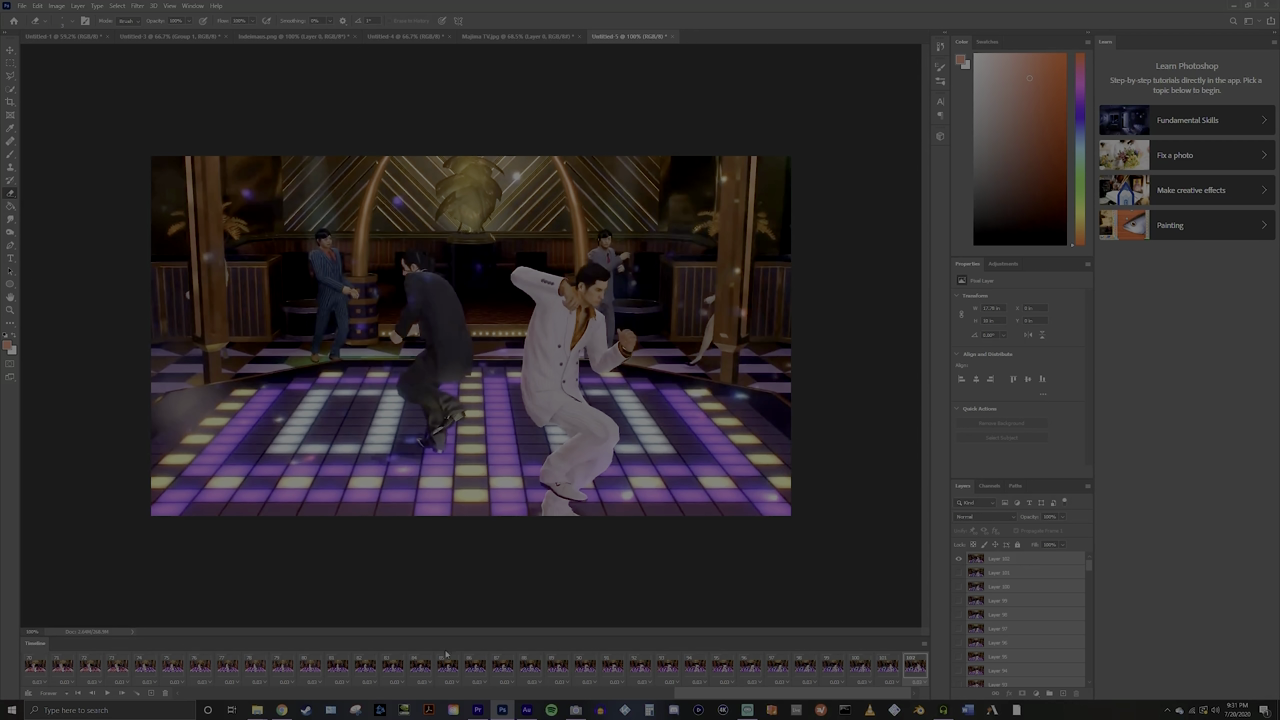
pyautogui.rightClick(1053, 652)
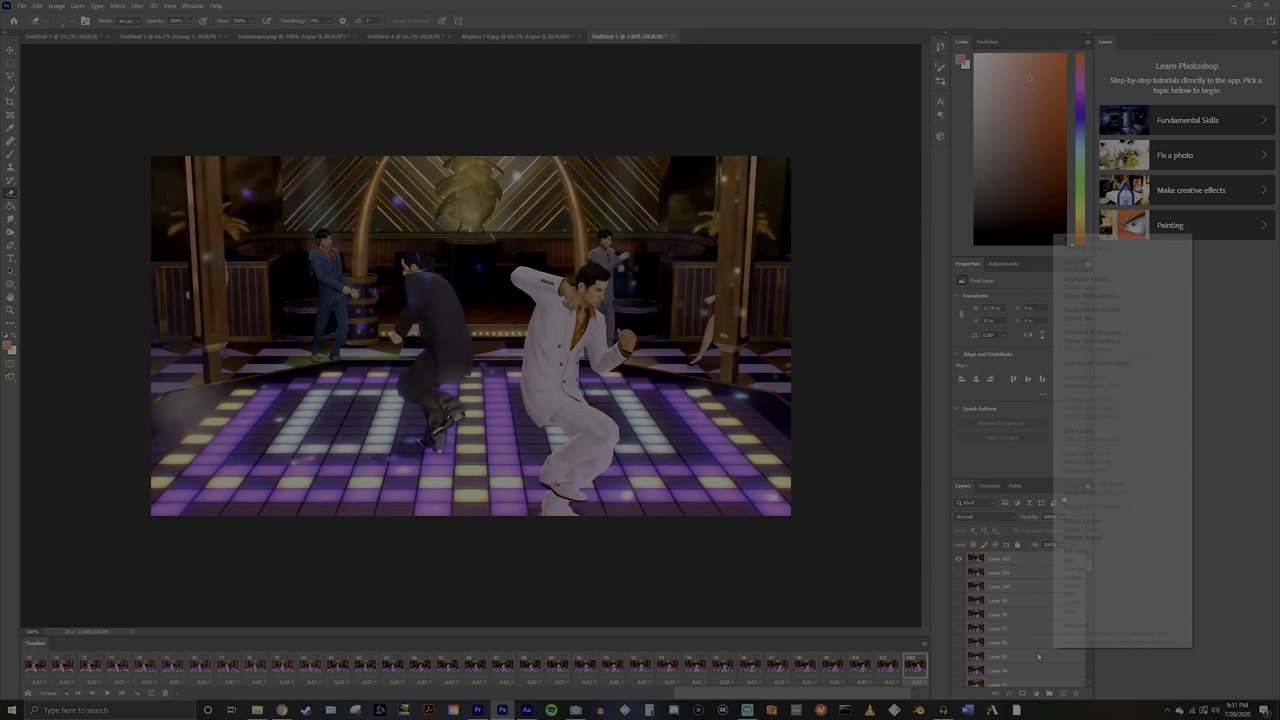
pyautogui.click(1092, 431)
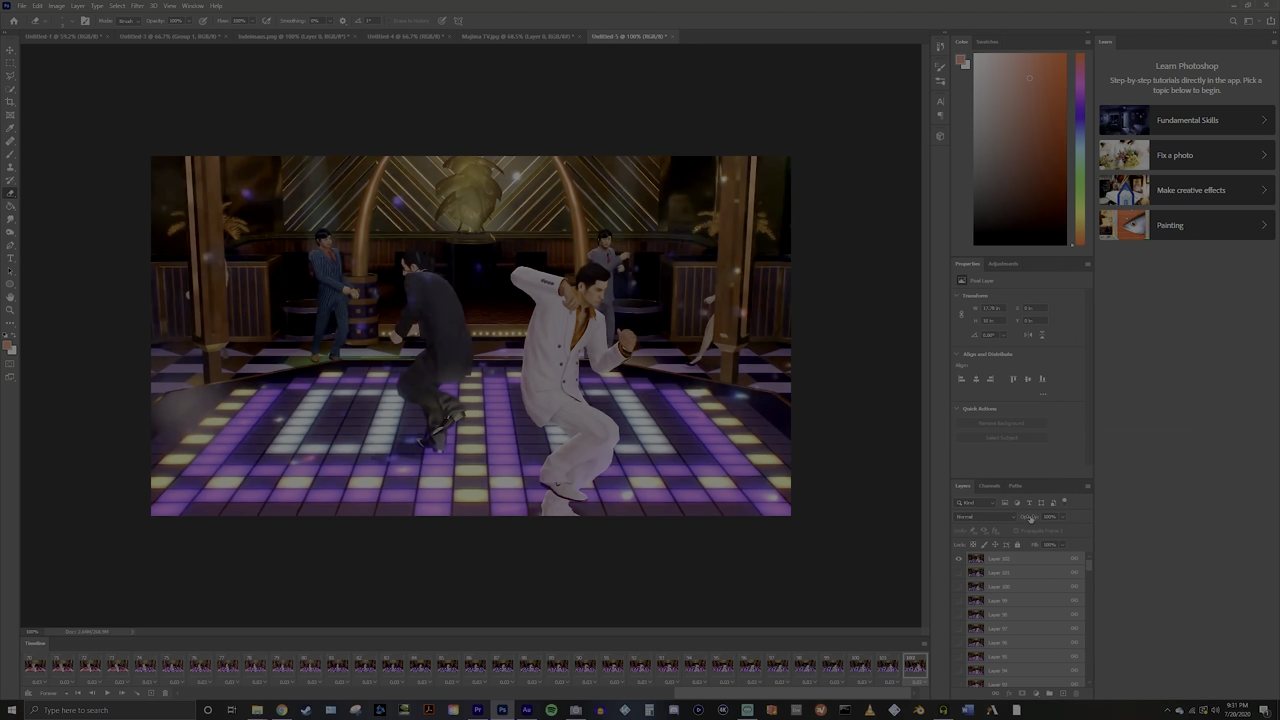
pyautogui.rightClick(1052, 591)
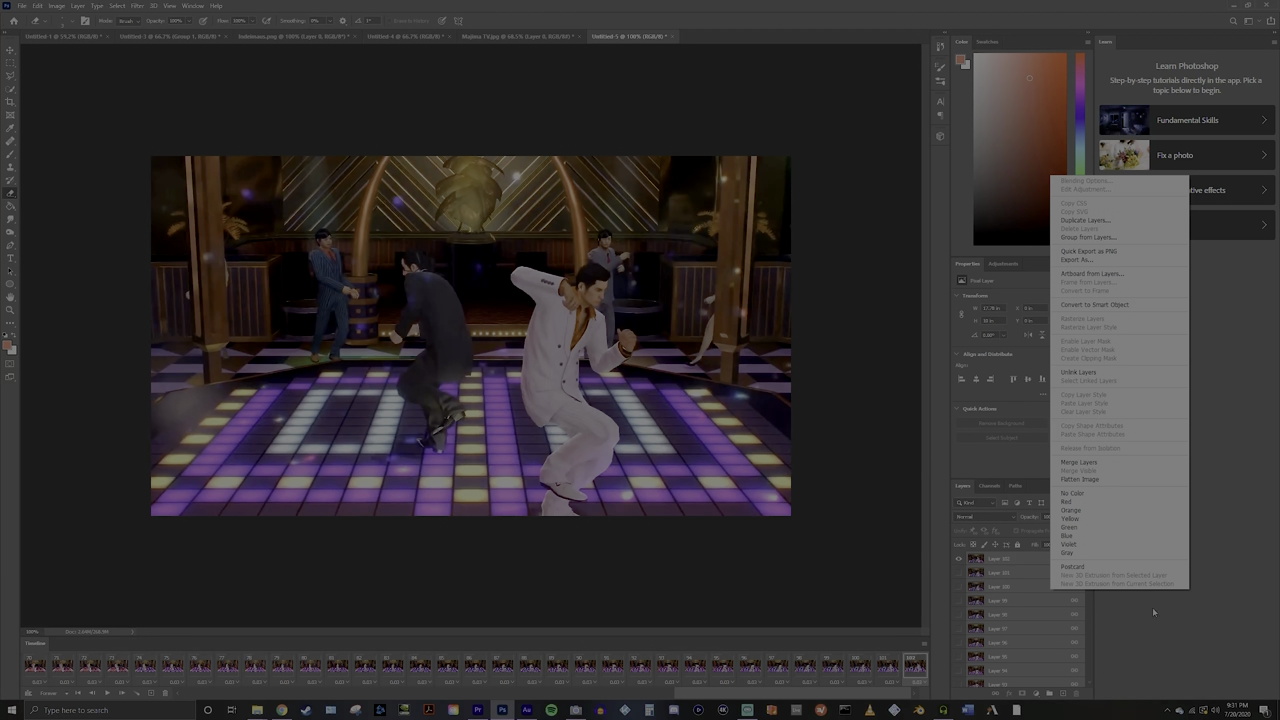
pyautogui.click(1164, 640)
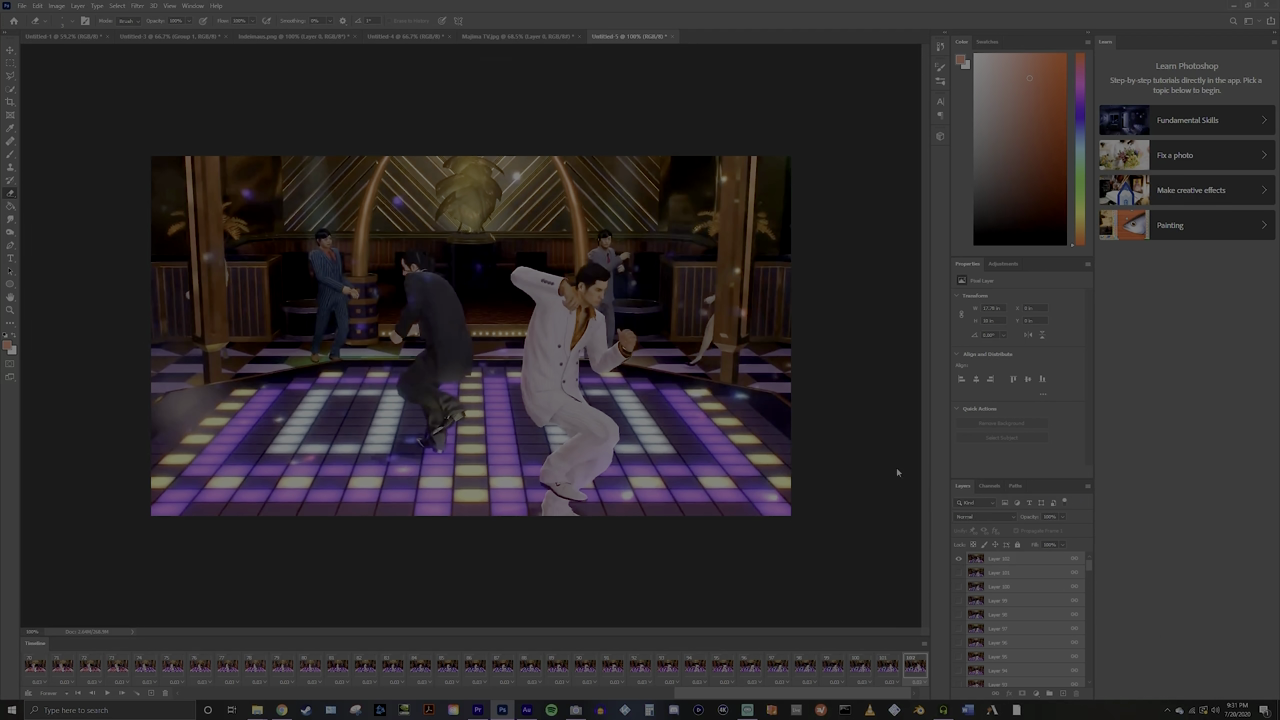
pyautogui.click(518, 36)
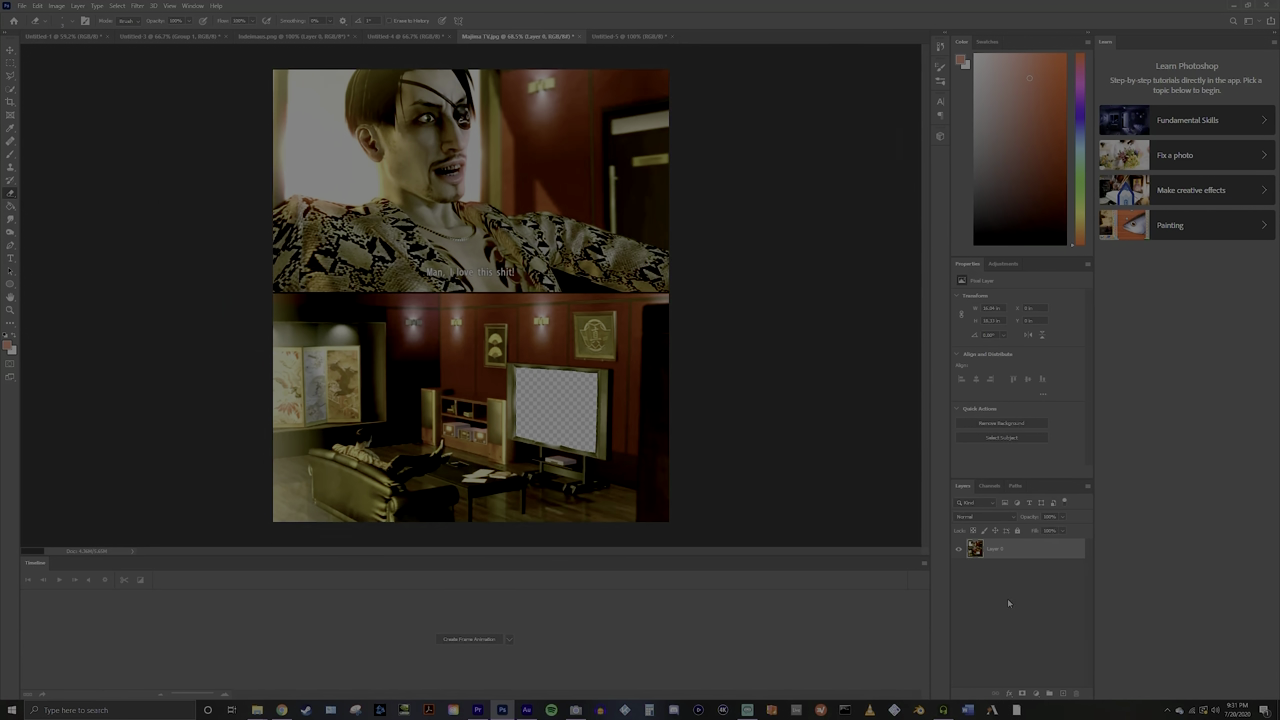
# Step: Drag the linked frames into Majima TV.jpg, move Layer 0 above them, and select Layer 102
pyautogui.moveTo(1009, 584); pyautogui.dragTo(1009, 584)
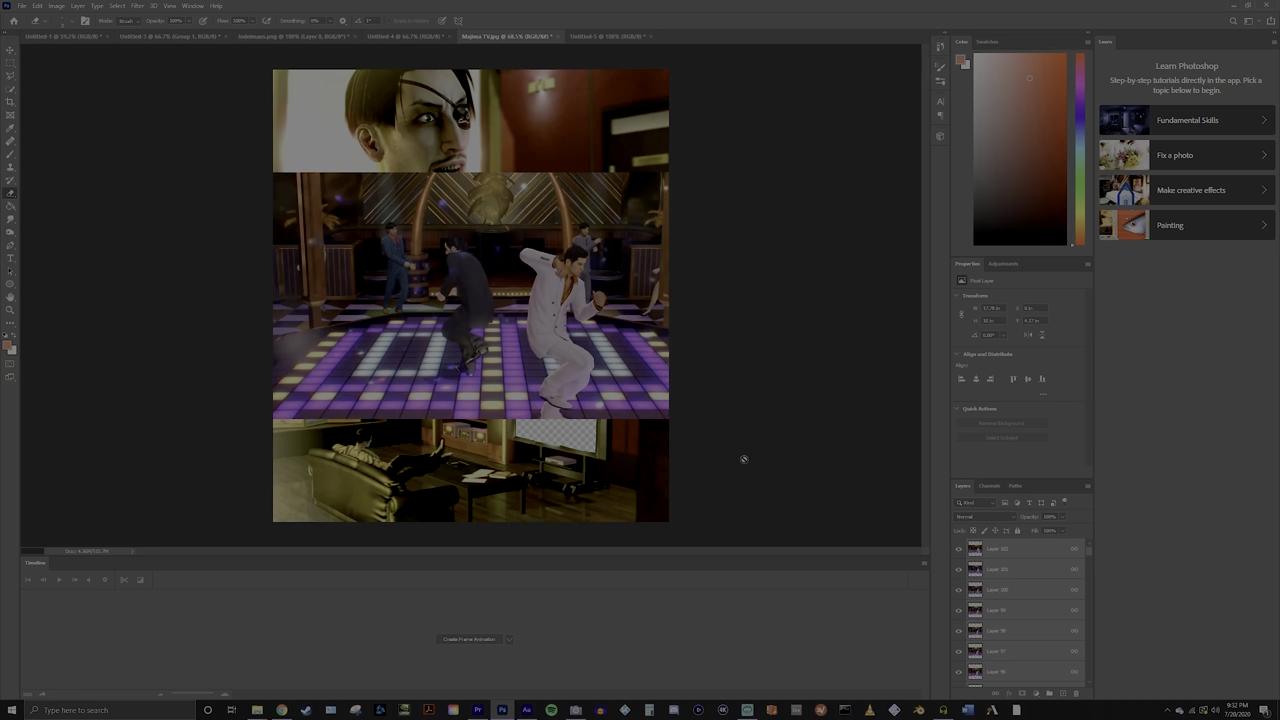
pyautogui.moveTo(1091, 559); pyautogui.dragTo(1034, 522)
pyautogui.moveTo(1034, 522); pyautogui.dragTo(1034, 525)
pyautogui.moveTo(1034, 543); pyautogui.dragTo(1006, 553)
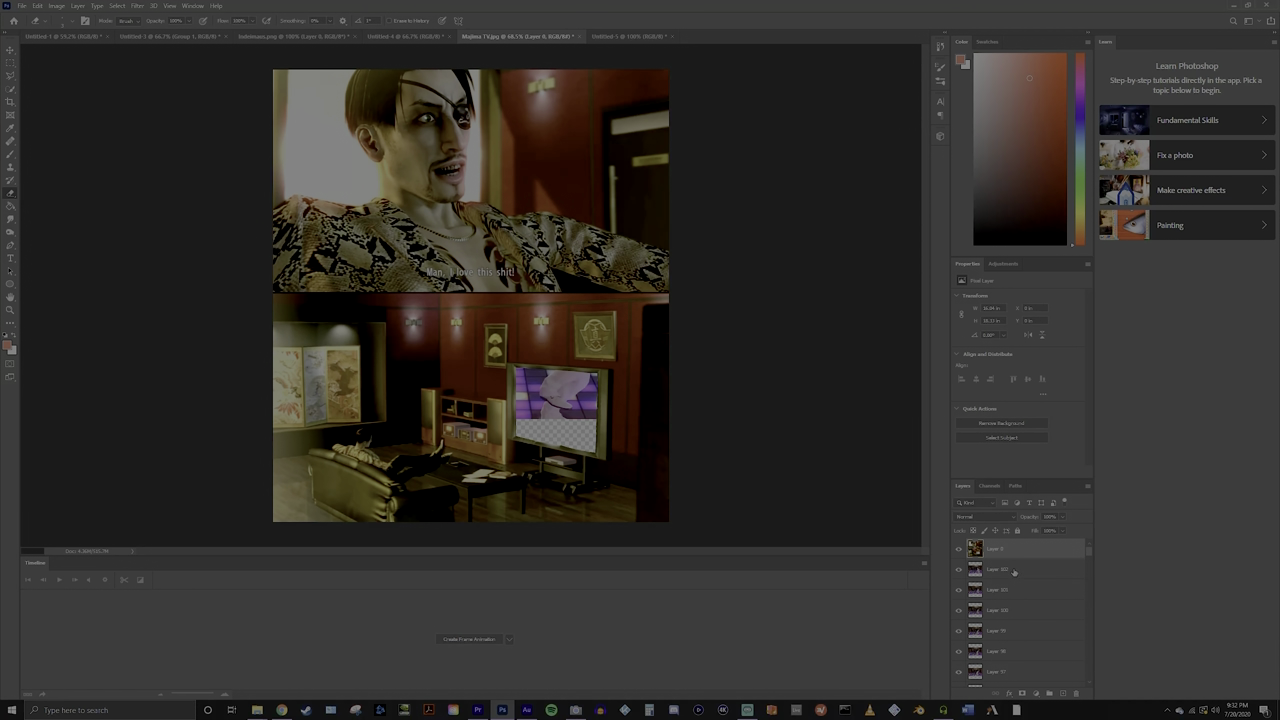
pyautogui.click(1014, 570)
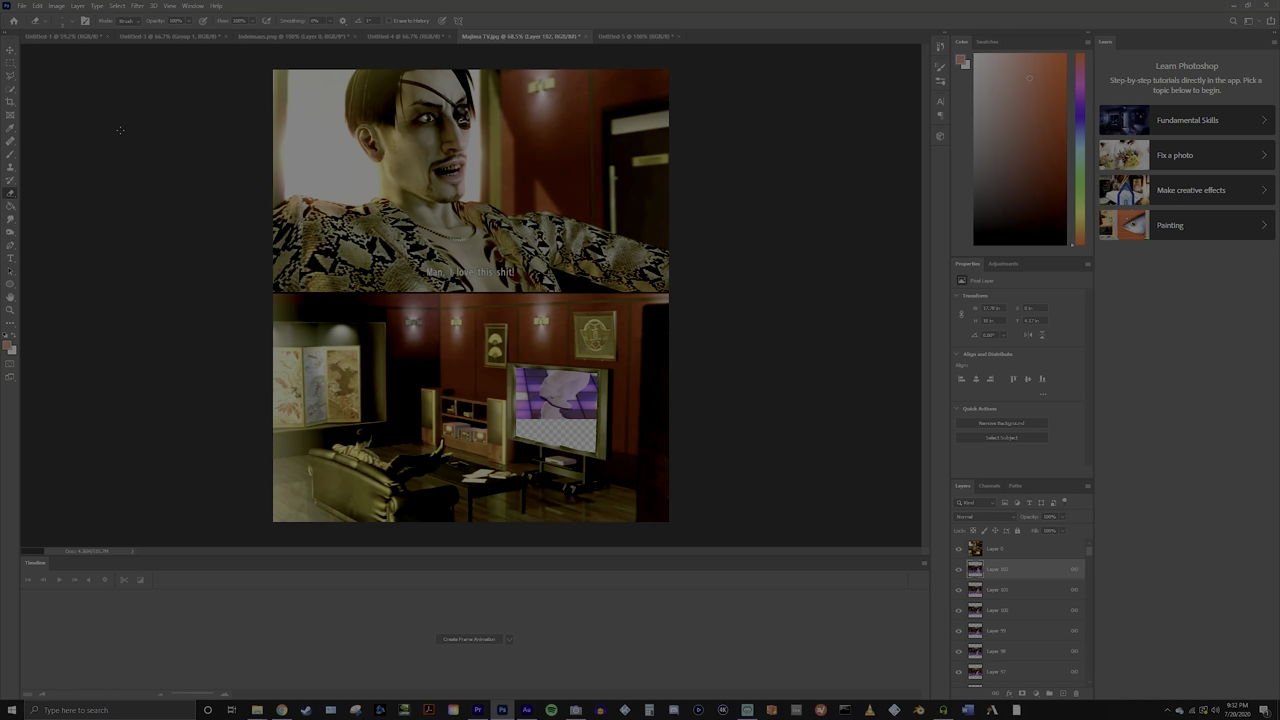
# Step: Scale the Layer 102 dance footage down to a small rectangle with Free Transform and commit
pyautogui.click(37, 6)
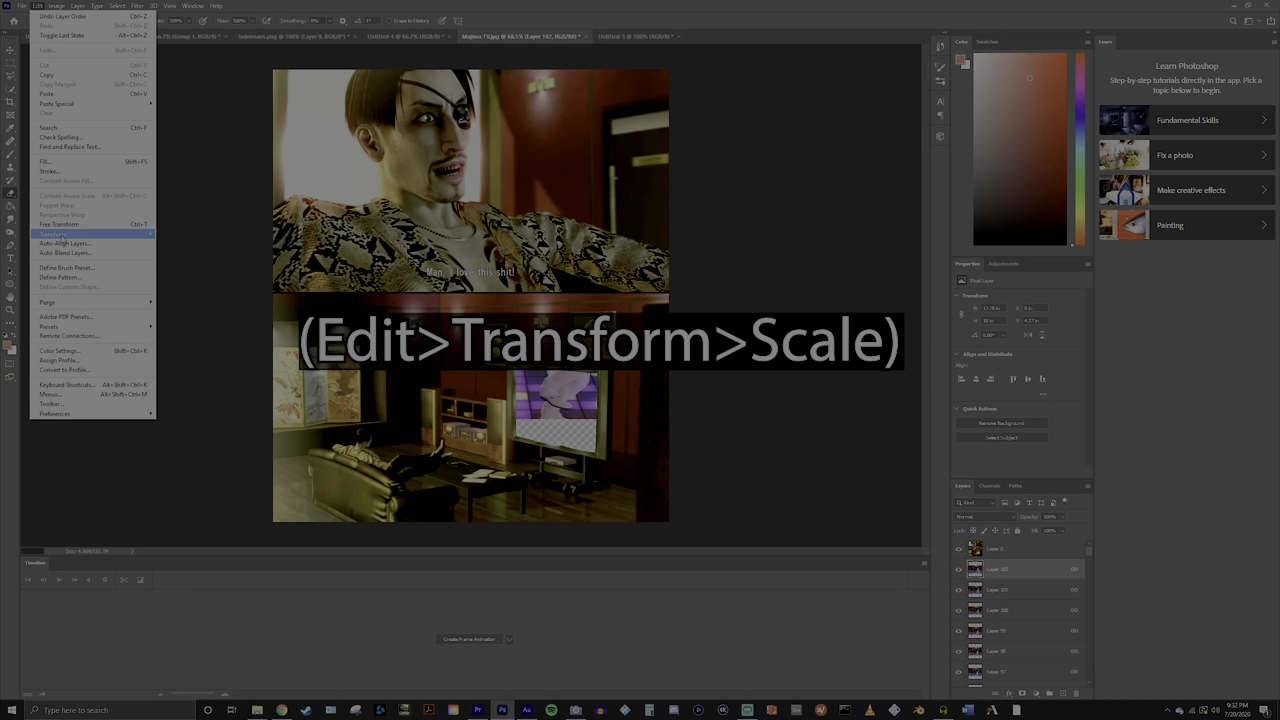
pyautogui.moveTo(62, 237)
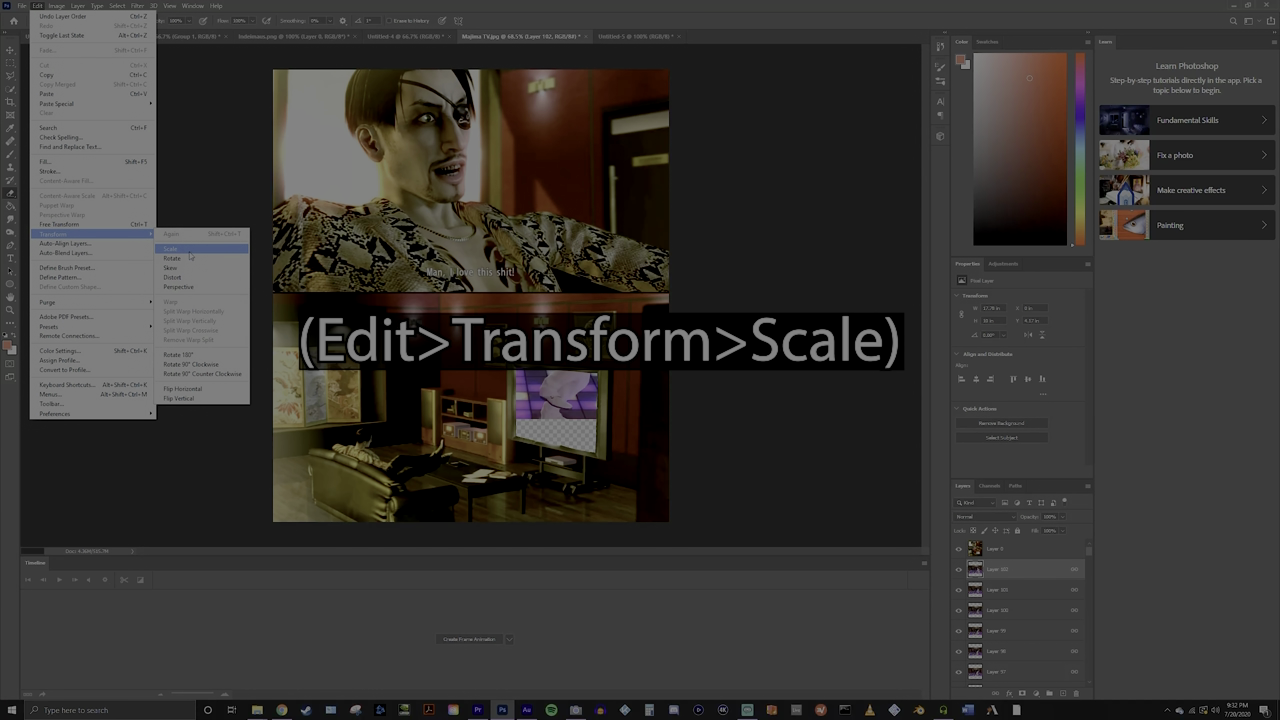
pyautogui.click(190, 256)
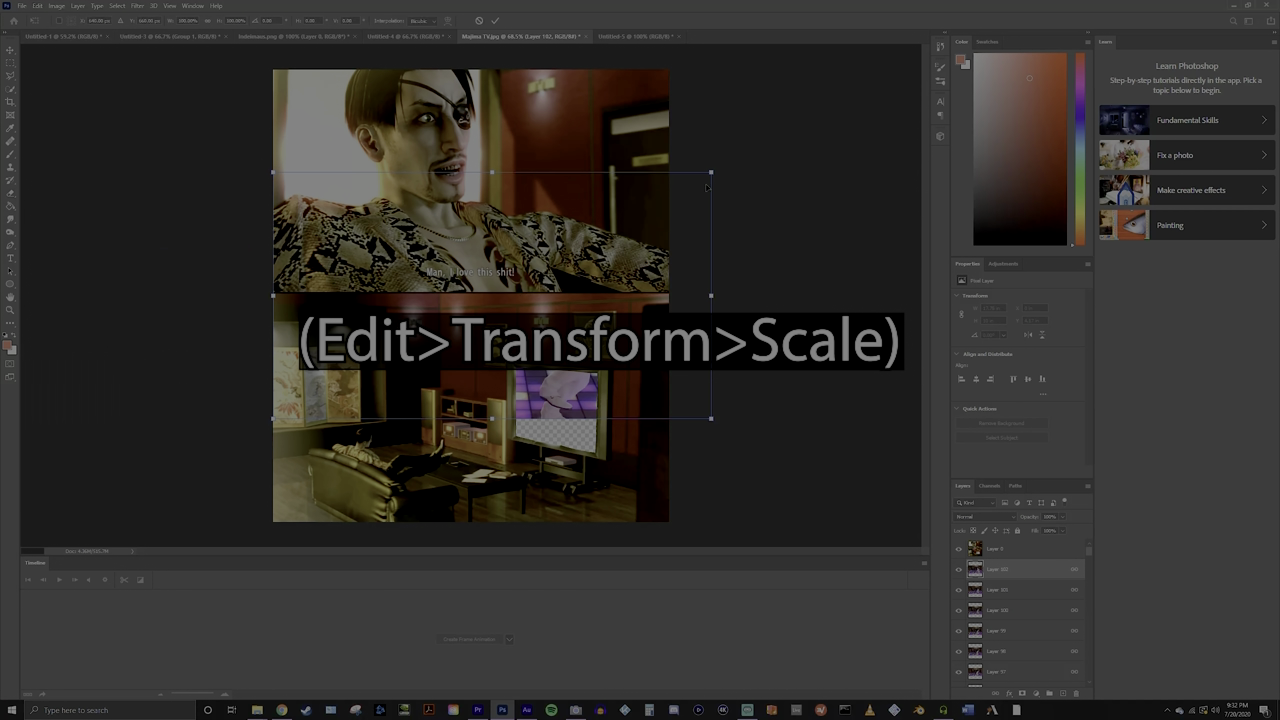
pyautogui.moveTo(711, 172); pyautogui.dragTo(505, 327)
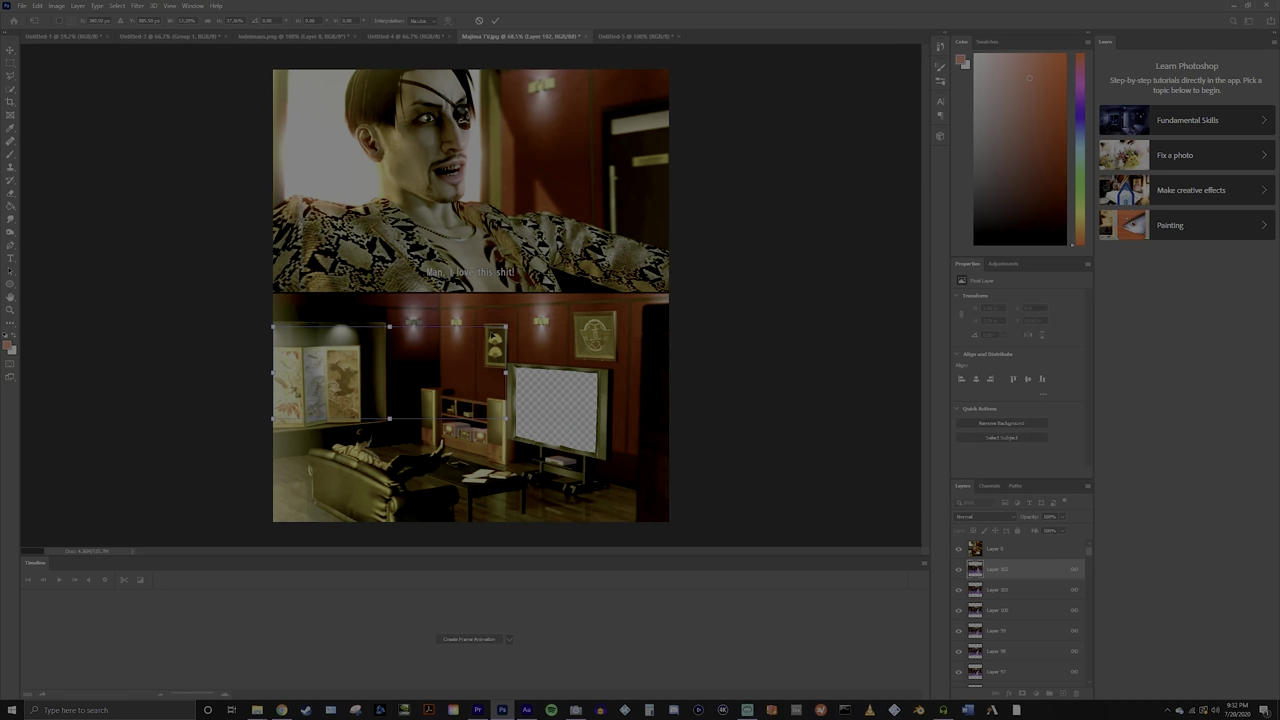
pyautogui.hotkey('ctrl', 'z')
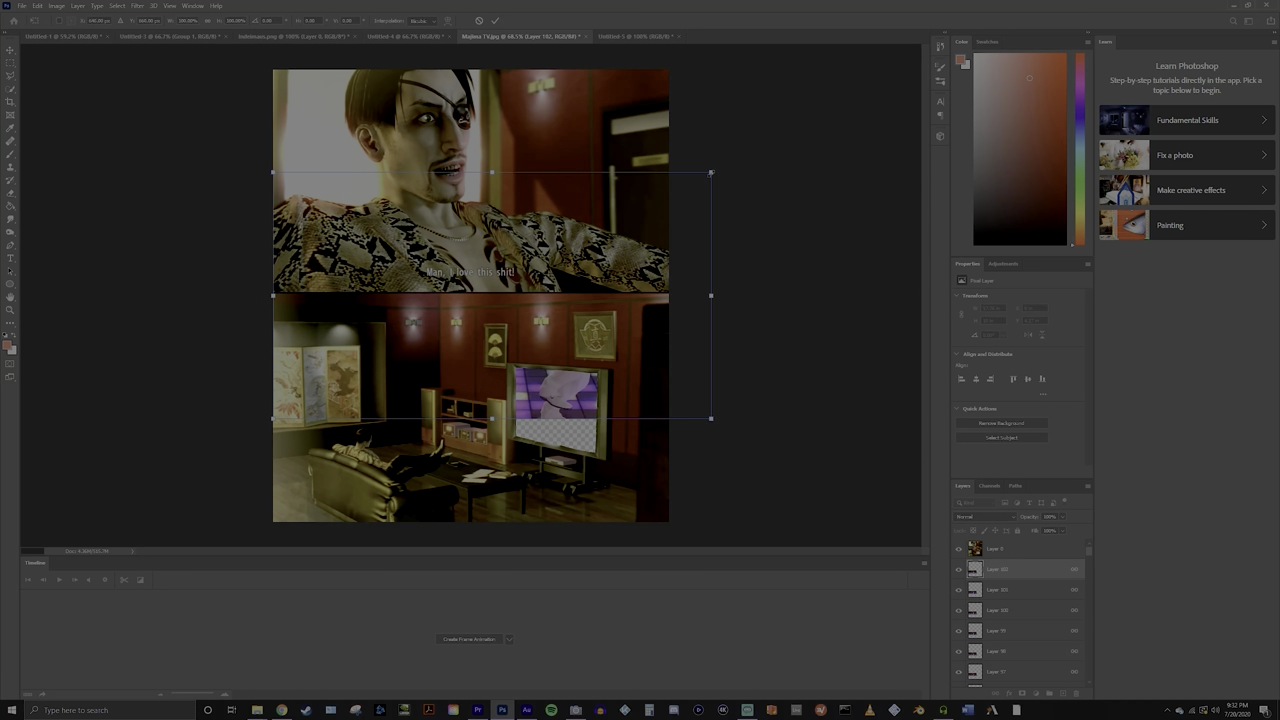
pyautogui.moveTo(711, 172); pyautogui.dragTo(427, 331)
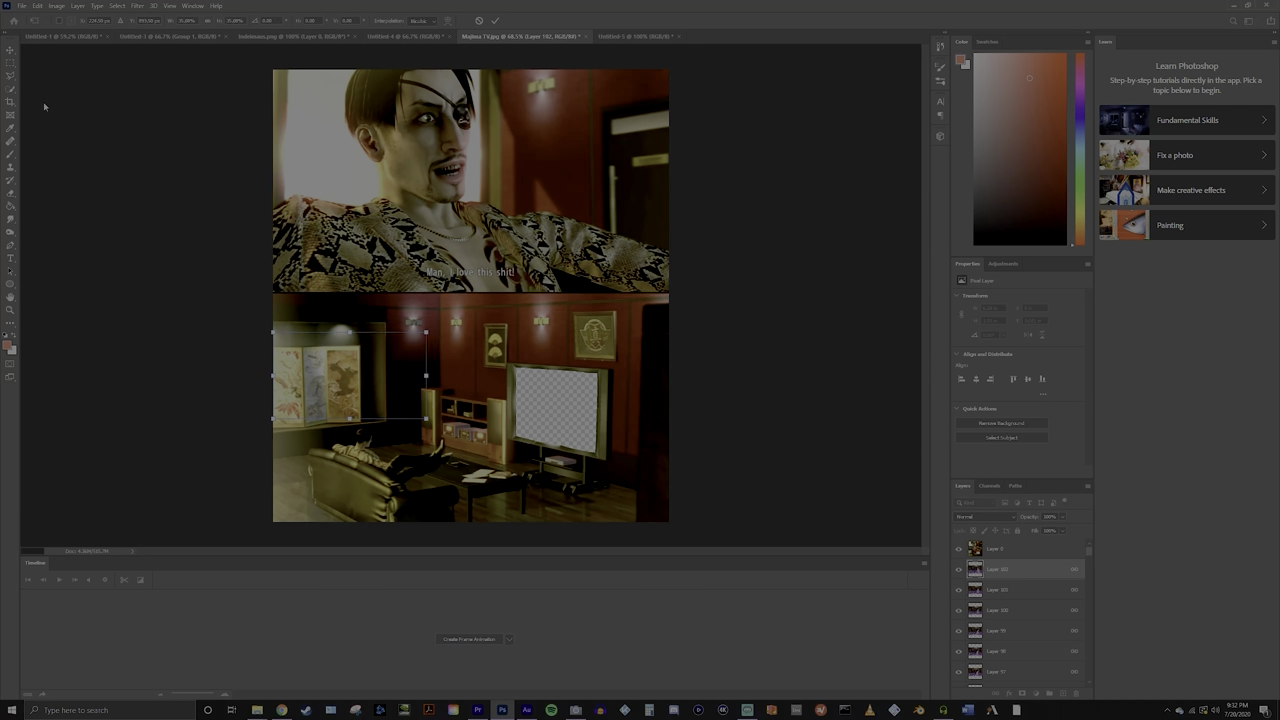
pyautogui.click(10, 49)
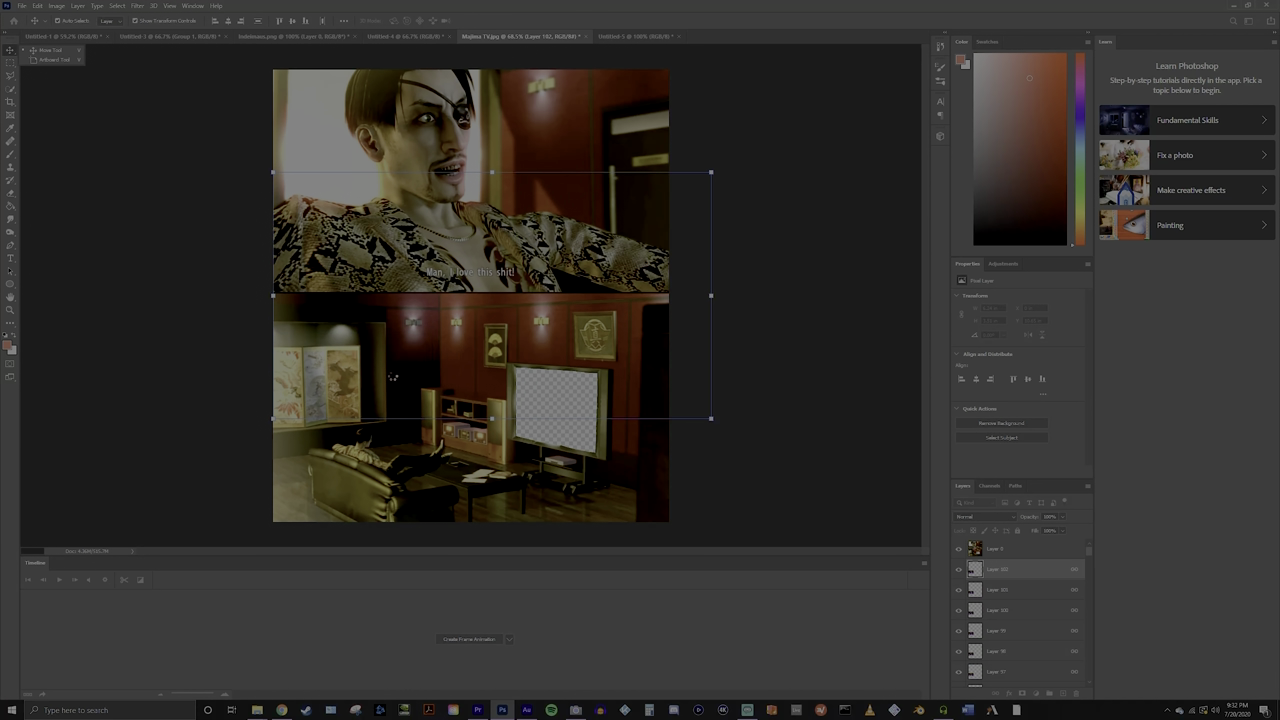
# Step: With the Move tool, make Layer 102 active and nudge it right toward the TV
pyautogui.click(508, 405)
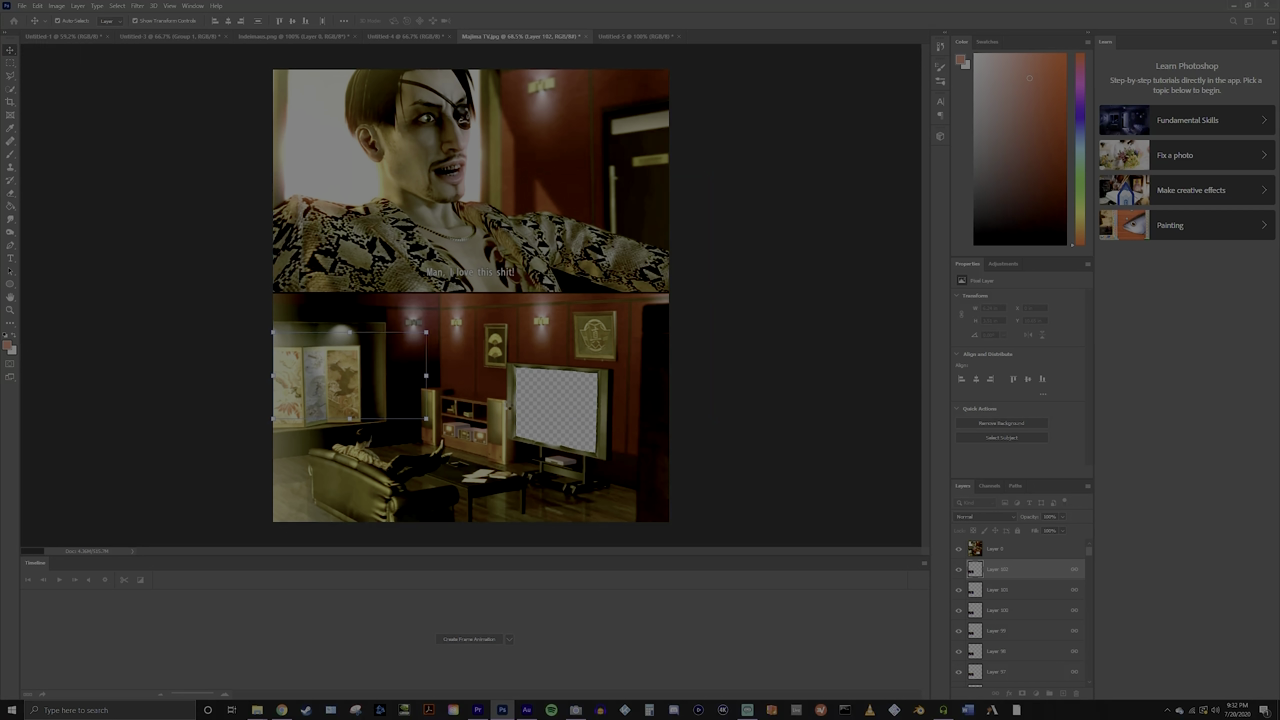
pyautogui.moveTo(390, 391); pyautogui.dragTo(458, 398)
pyautogui.hotkey('ctrl', 'z')
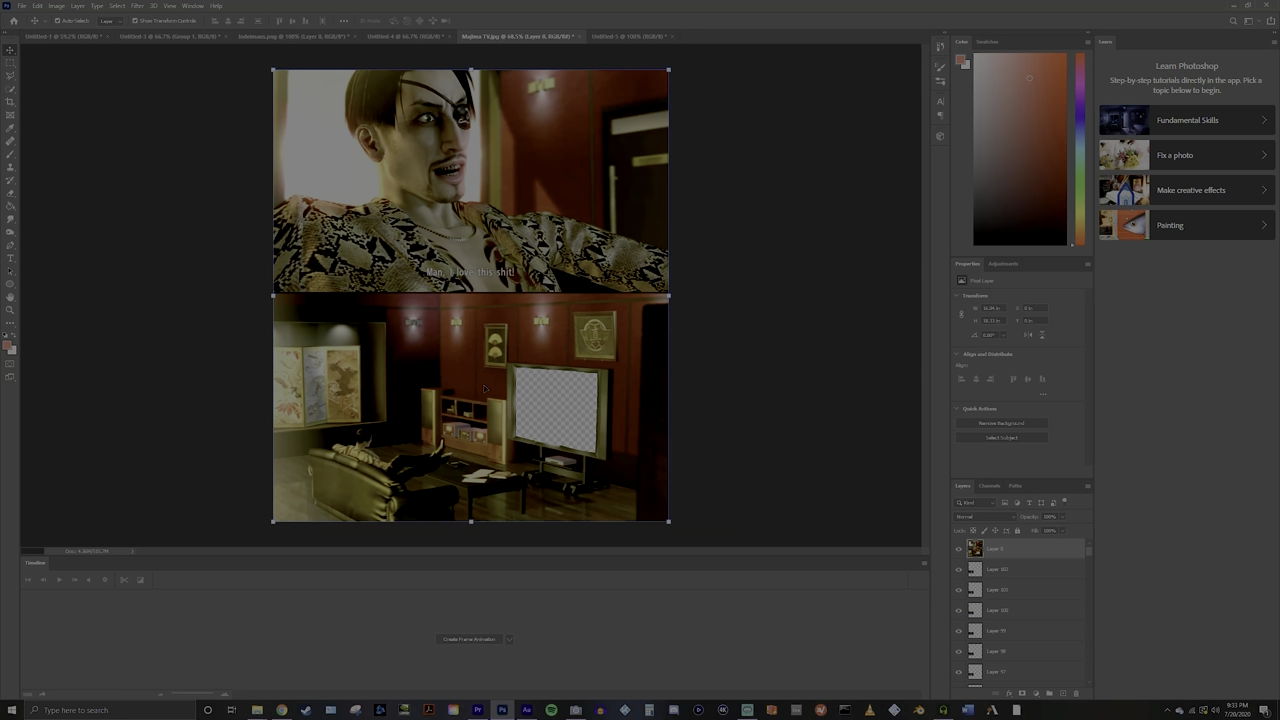
pyautogui.click(1013, 573)
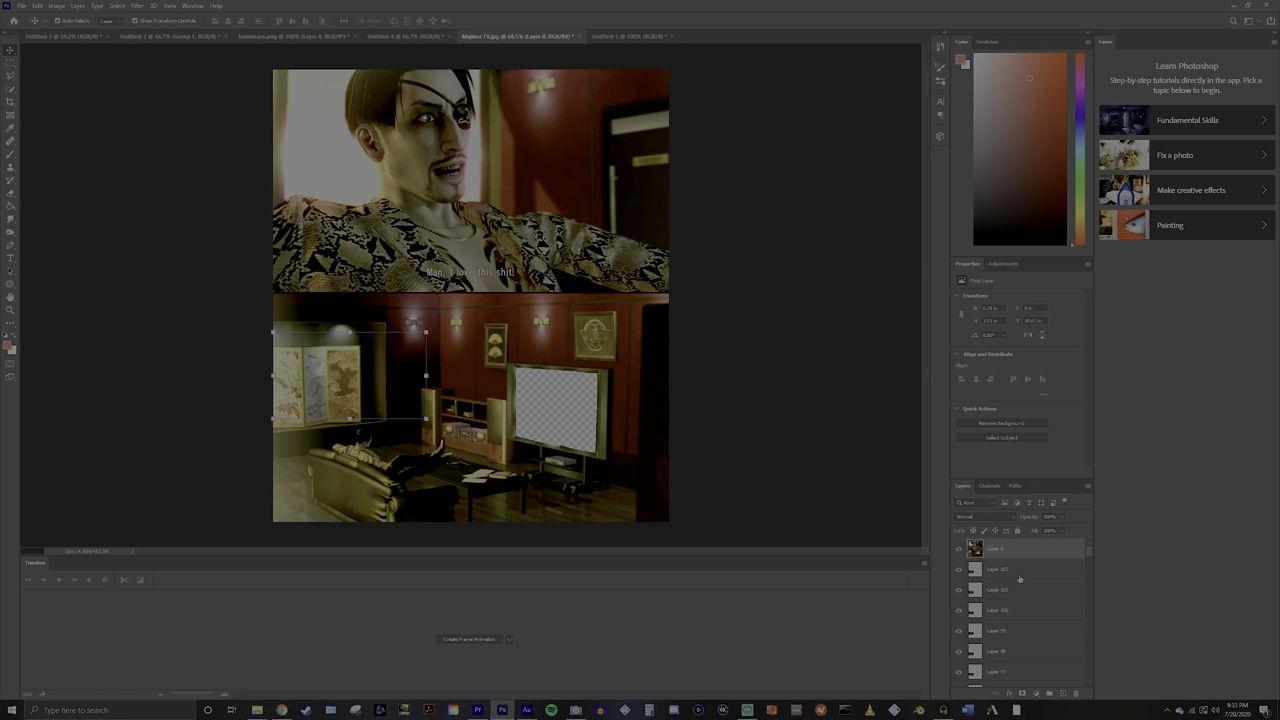
pyautogui.moveTo(385, 379)
pyautogui.mouseDown()
pyautogui.moveTo(415, 383)
pyautogui.moveTo(385, 379)
pyautogui.mouseUp()
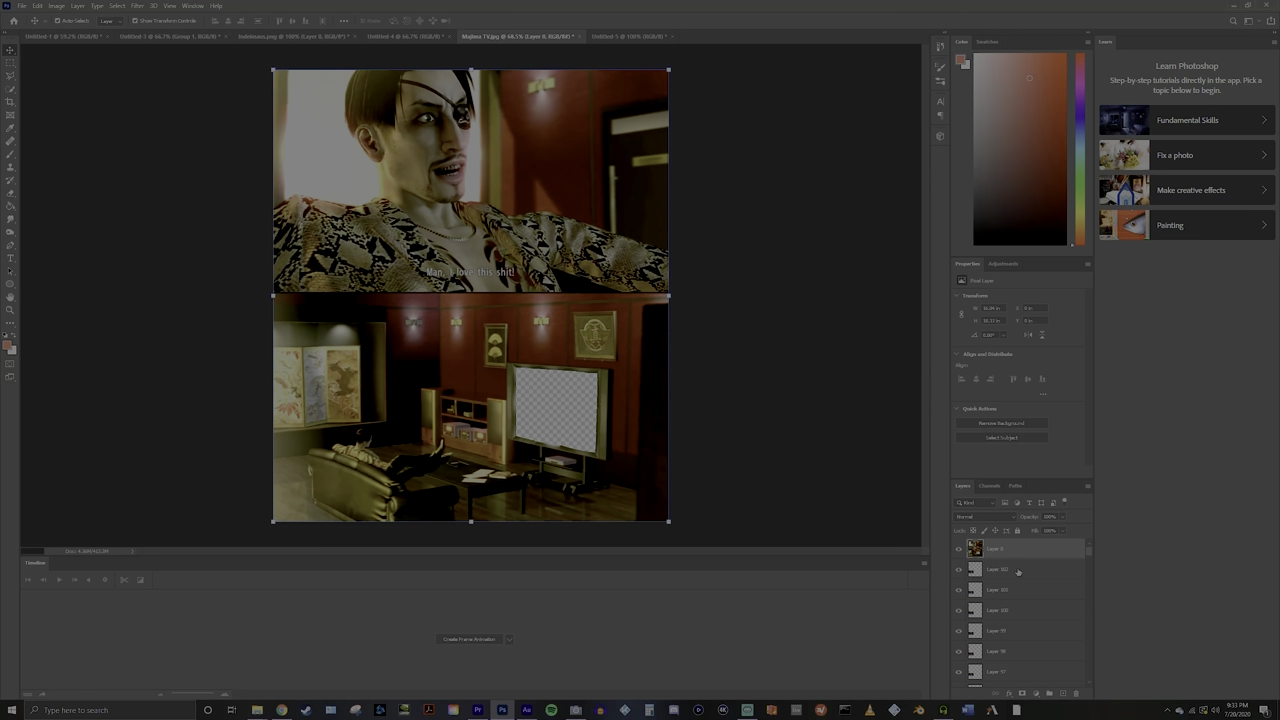
pyautogui.click(1018, 570)
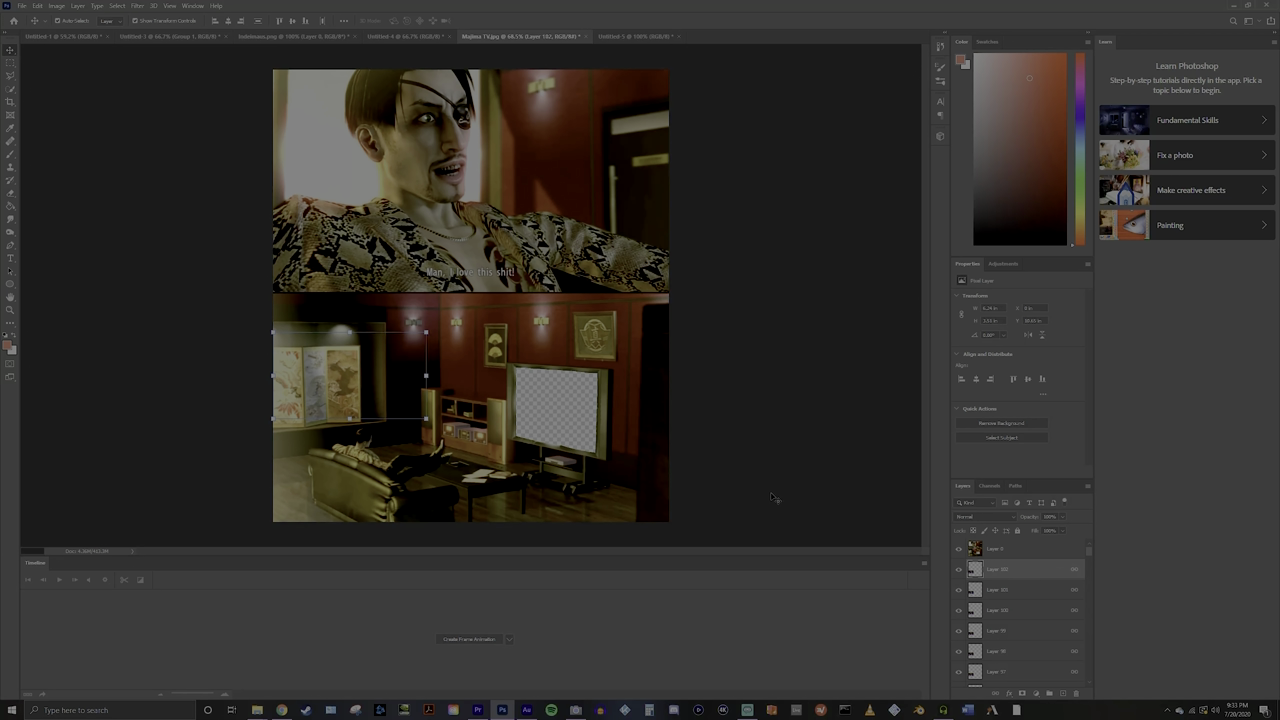
pyautogui.hotkey('shift', 'Right')
pyautogui.hotkey('shift', 'Right')
pyautogui.hotkey('shift', 'Right')
pyautogui.hotkey('shift', 'Right')
pyautogui.hotkey('shift', 'Right')
pyautogui.hotkey('shift', 'Right')
pyautogui.hotkey('shift', 'Right')
pyautogui.hotkey('shift', 'Right')
pyautogui.hotkey('shift', 'Right')
pyautogui.hotkey('shift', 'Right')
pyautogui.hotkey('shift', 'Right')
pyautogui.hotkey('shift', 'Right')
pyautogui.hotkey('shift', 'Right')
pyautogui.hotkey('shift', 'Right')
pyautogui.hotkey('shift', 'Right')
pyautogui.hotkey('shift', 'Right')
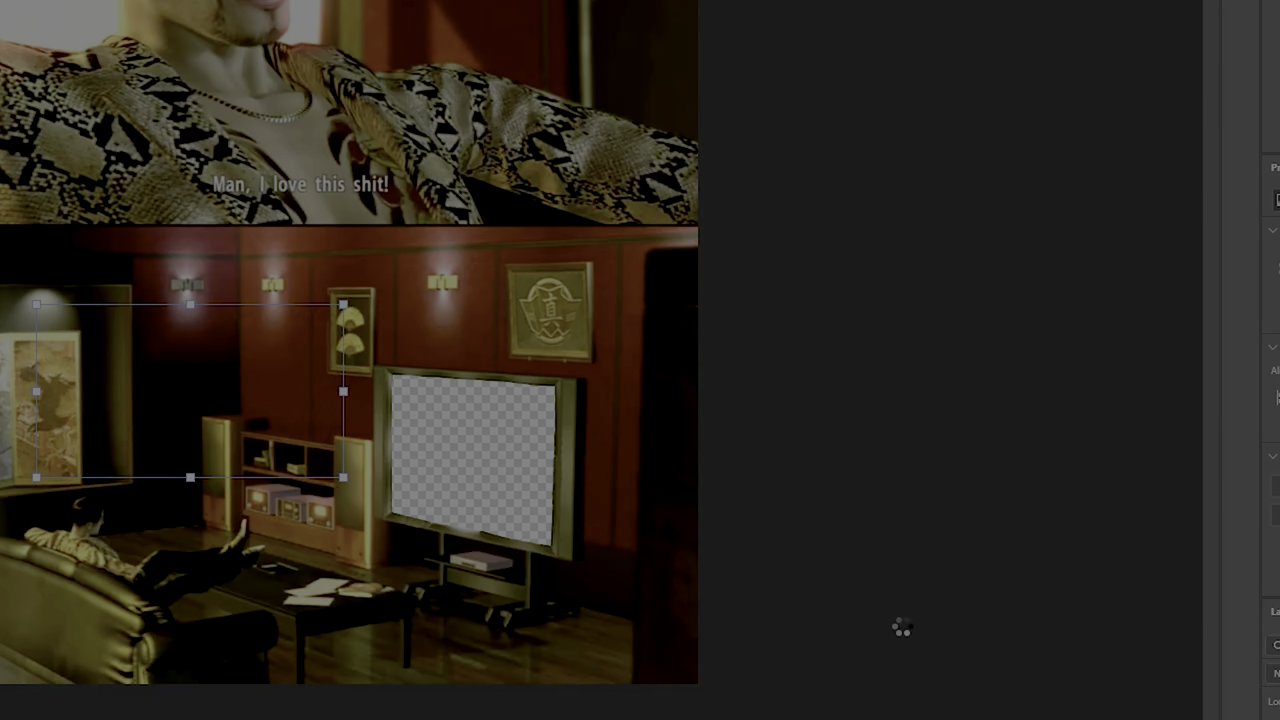
pyautogui.hotkey('shift', 'Right')
pyautogui.hotkey('shift', 'Right')
pyautogui.hotkey('shift', 'Right')
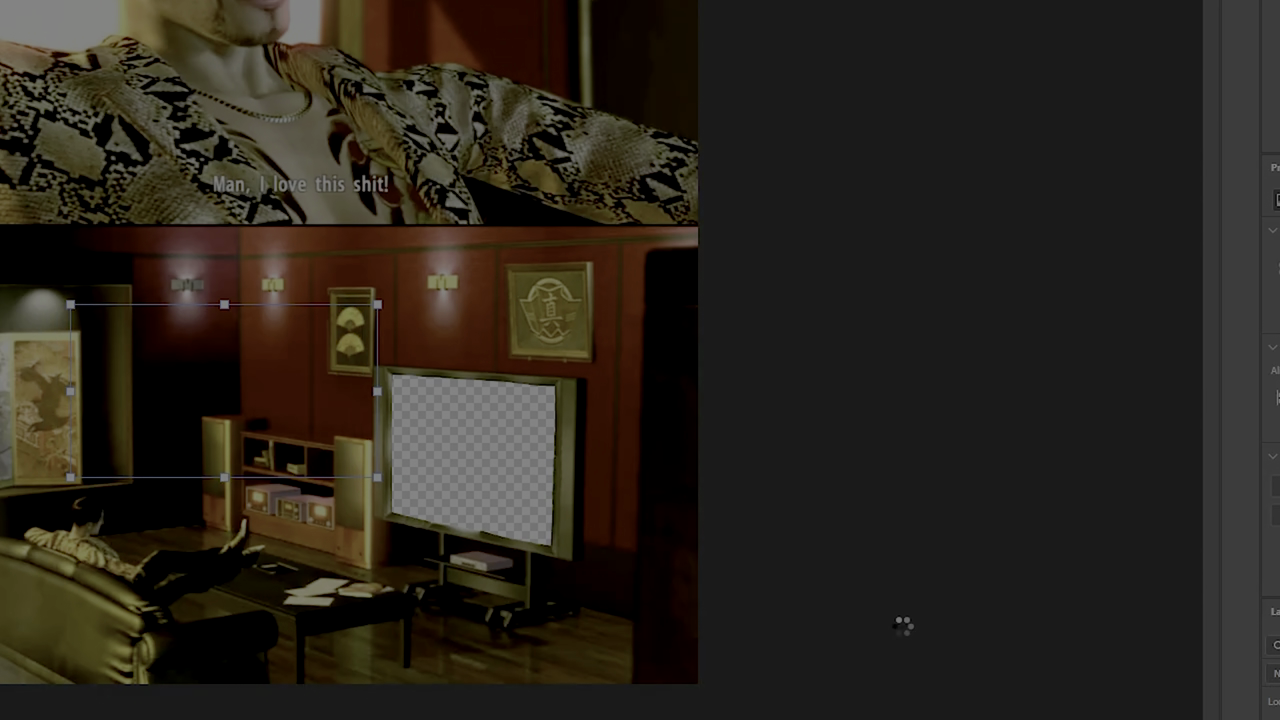
# Step: Move the footage onto the TV screen, scale it to fit, and rotate it about 10° clockwise
pyautogui.hotkey('shift', 'Right')
pyautogui.hotkey('shift', 'Right')
pyautogui.hotkey('shift', 'Right')
pyautogui.hotkey('shift', 'Right')
pyautogui.hotkey('shift', 'Right')
pyautogui.hotkey('shift', 'Right')
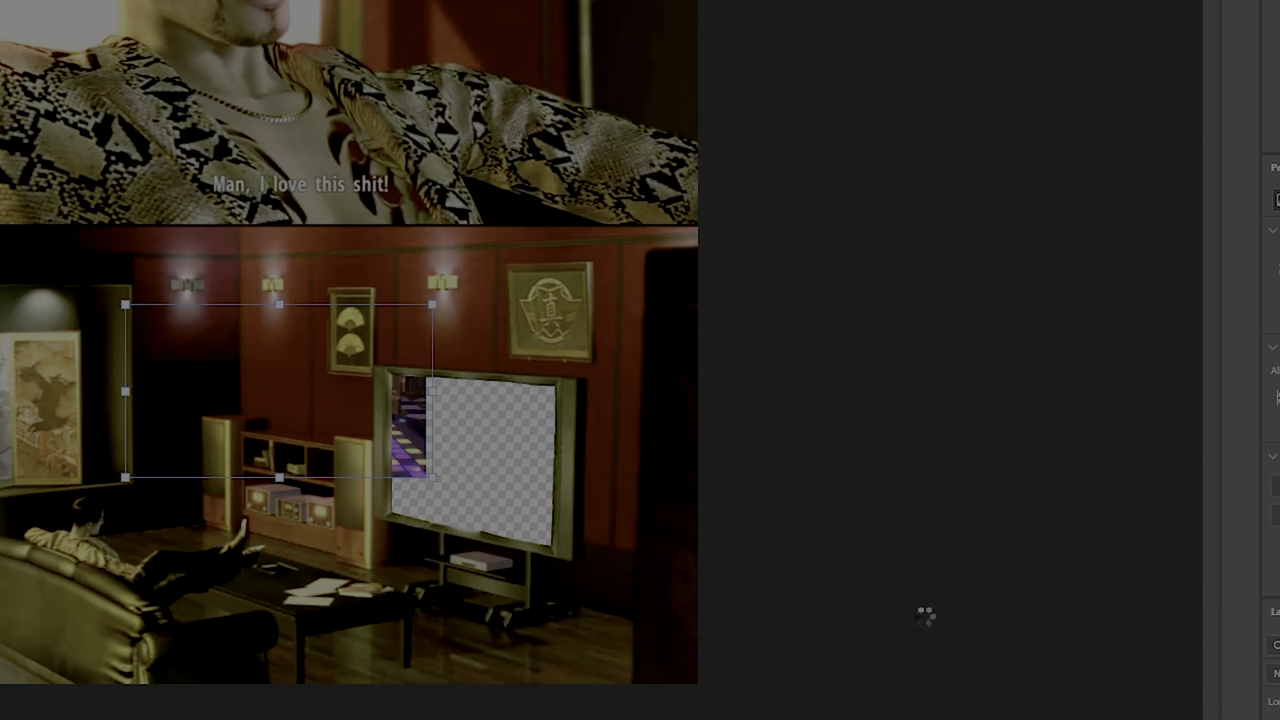
pyautogui.moveTo(429, 427); pyautogui.dragTo(597, 485)
pyautogui.hotkey('ctrl', 't')
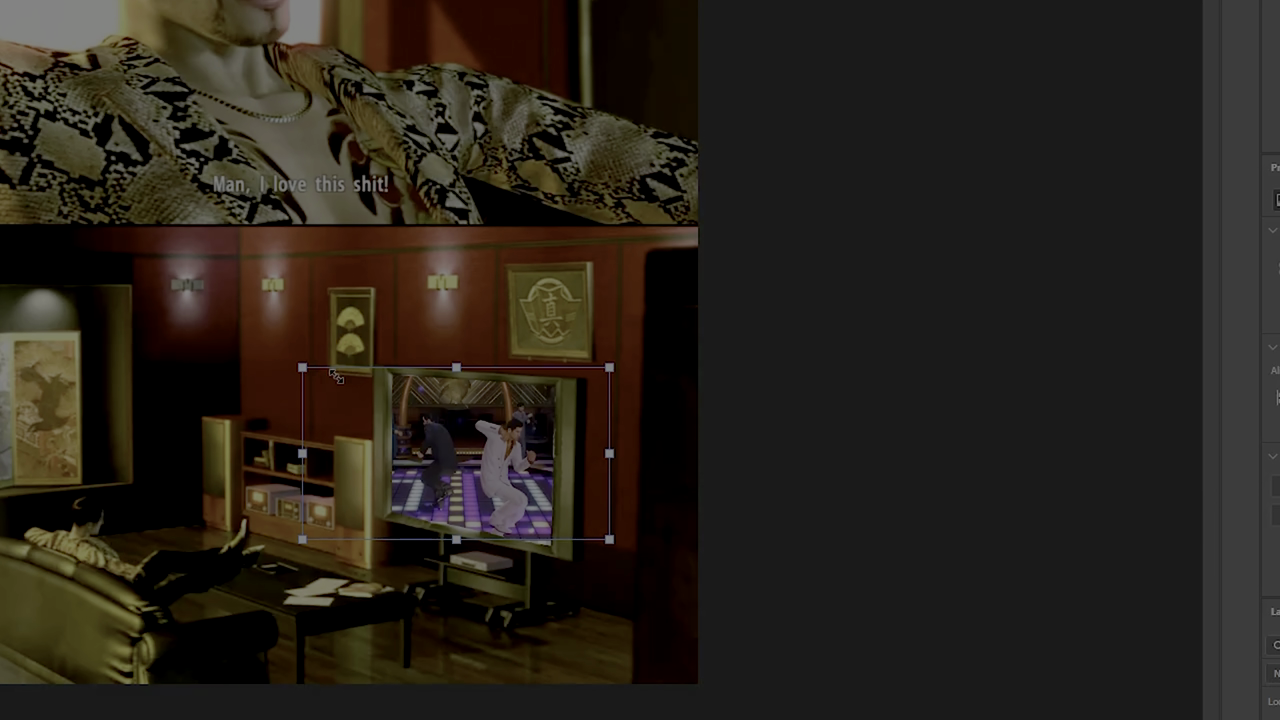
pyautogui.moveTo(349, 383); pyautogui.dragTo(358, 385)
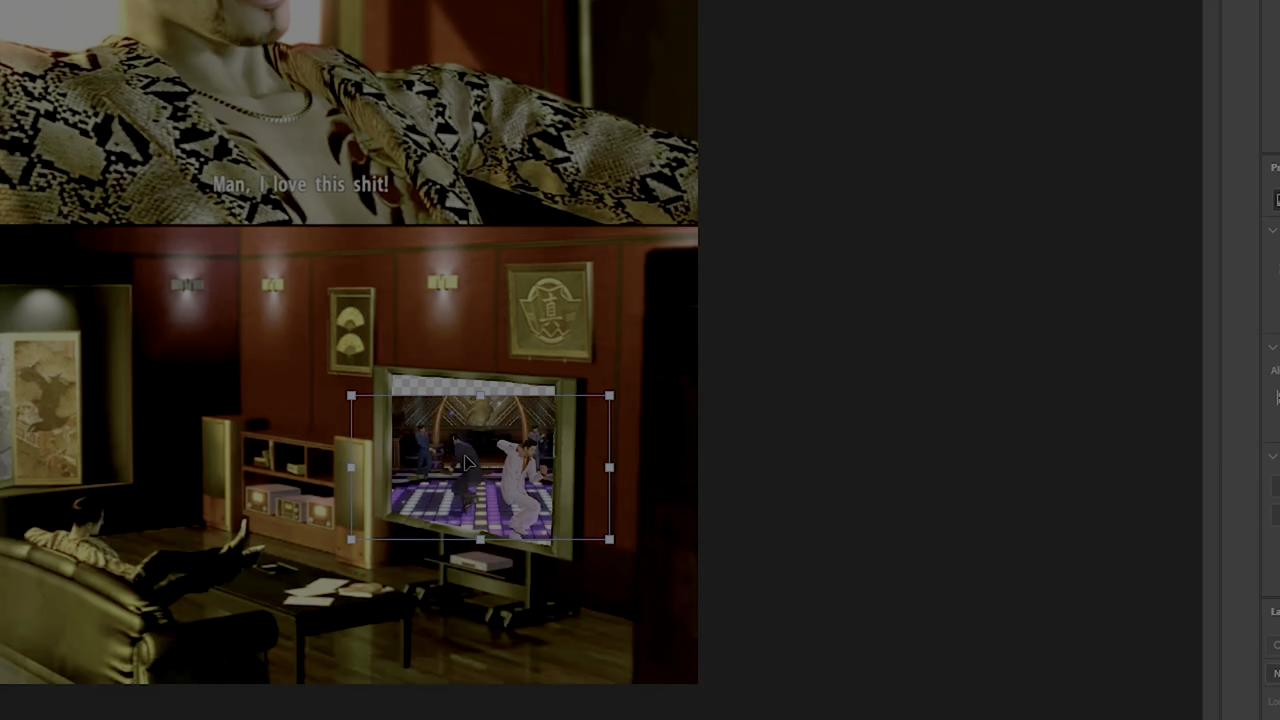
pyautogui.moveTo(465, 449); pyautogui.dragTo(457, 448)
pyautogui.moveTo(613, 372); pyautogui.dragTo(621, 396)
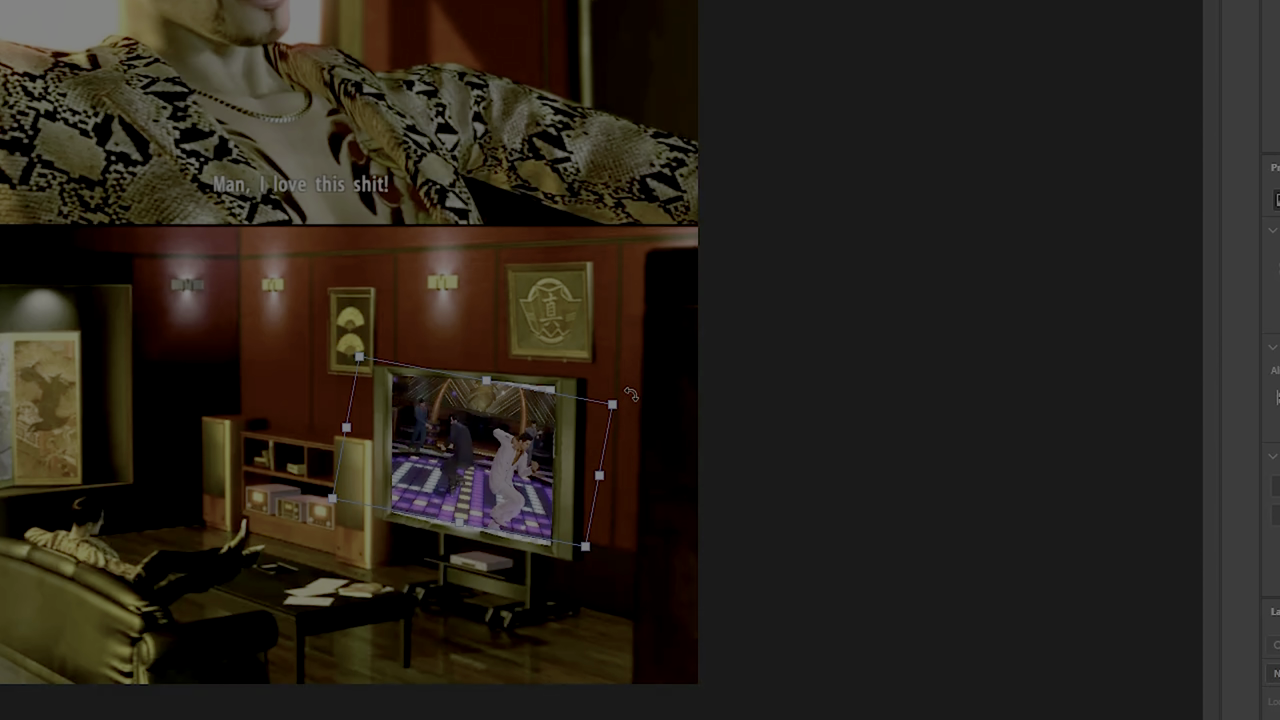
pyautogui.moveTo(631, 395); pyautogui.dragTo(631, 395)
pyautogui.moveTo(484, 456); pyautogui.dragTo(476, 455)
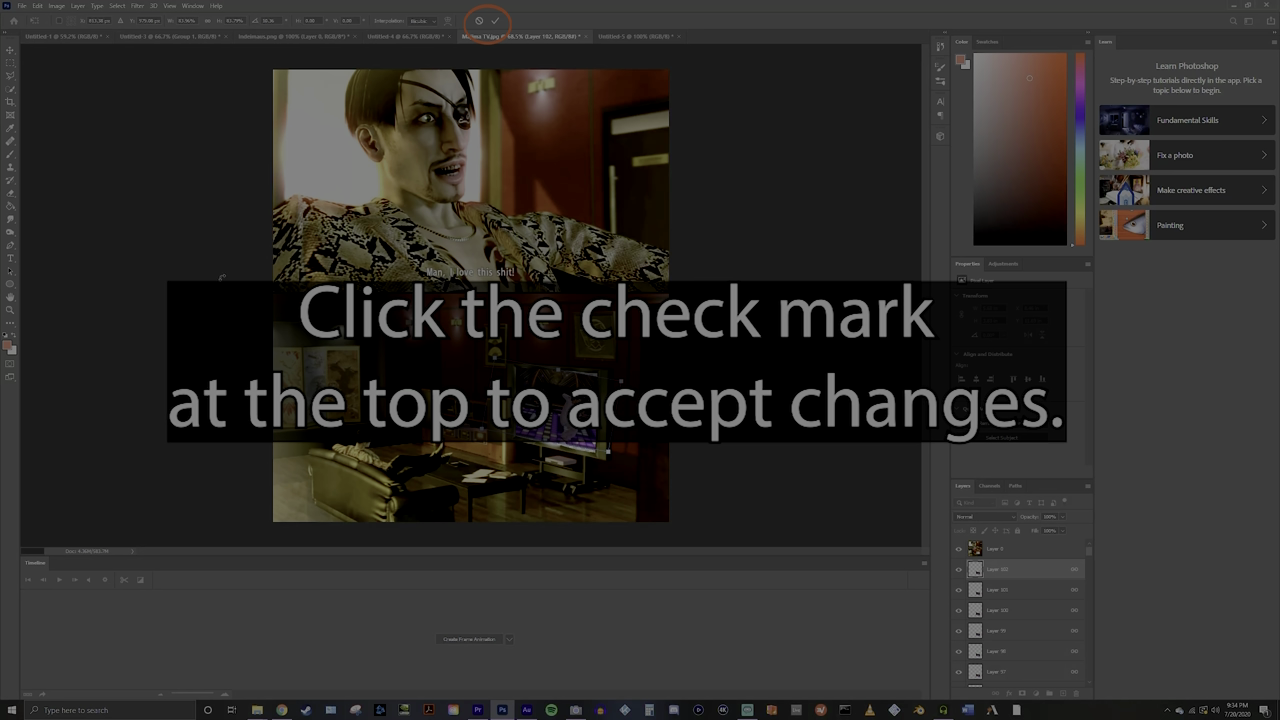
# Step: Commit the footage's new size, rotation and position with the options-bar check mark
pyautogui.click(37, 6)
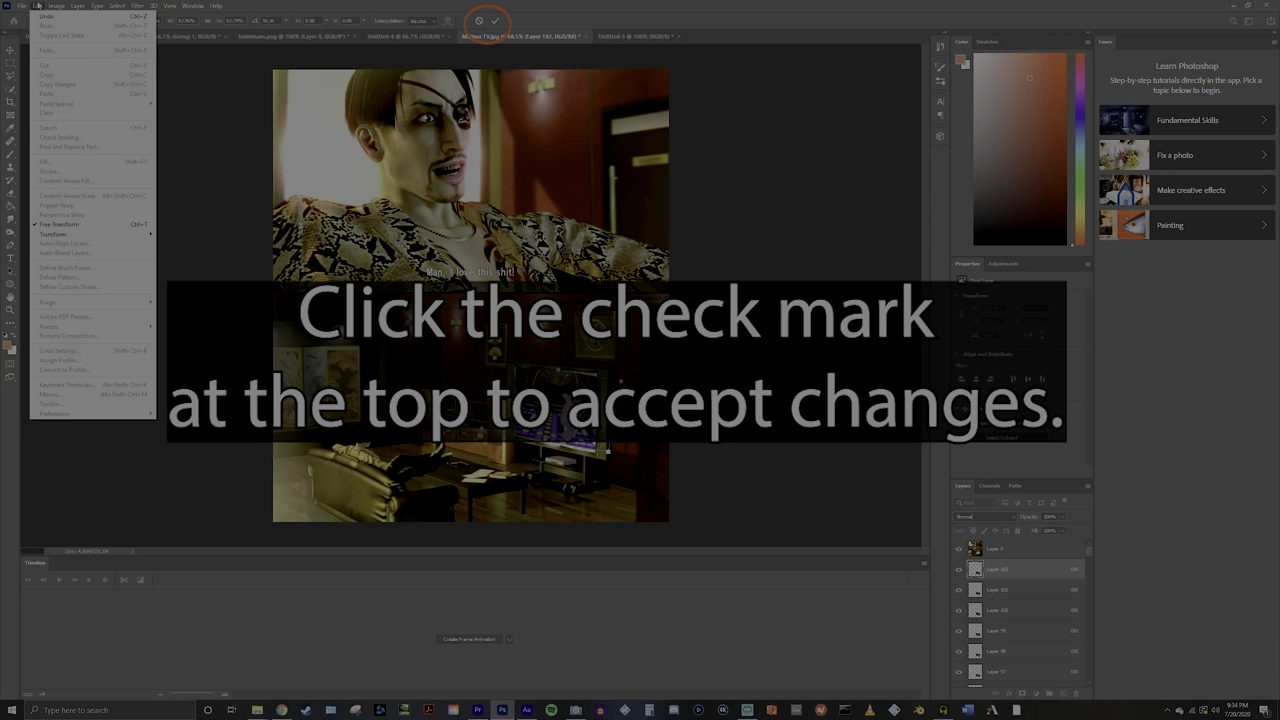
pyautogui.click(499, 21)
pyautogui.click(499, 21)
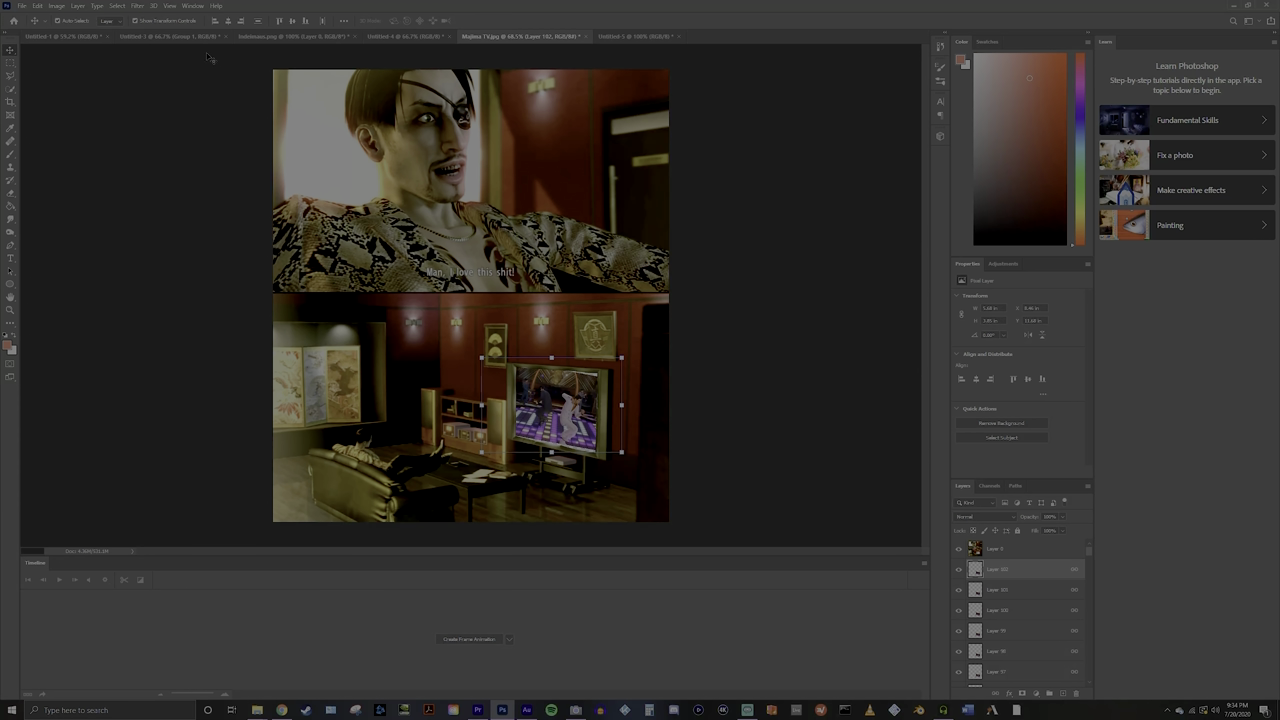
pyautogui.click(37, 6)
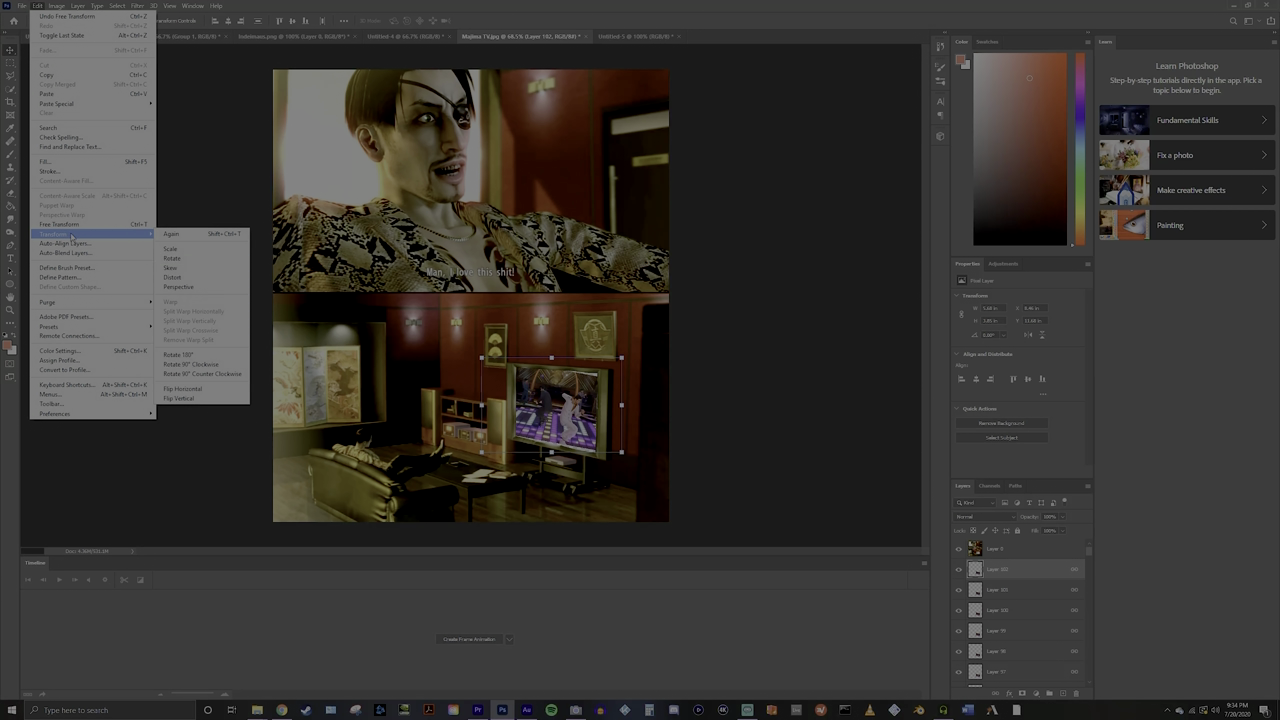
pyautogui.press('Escape')
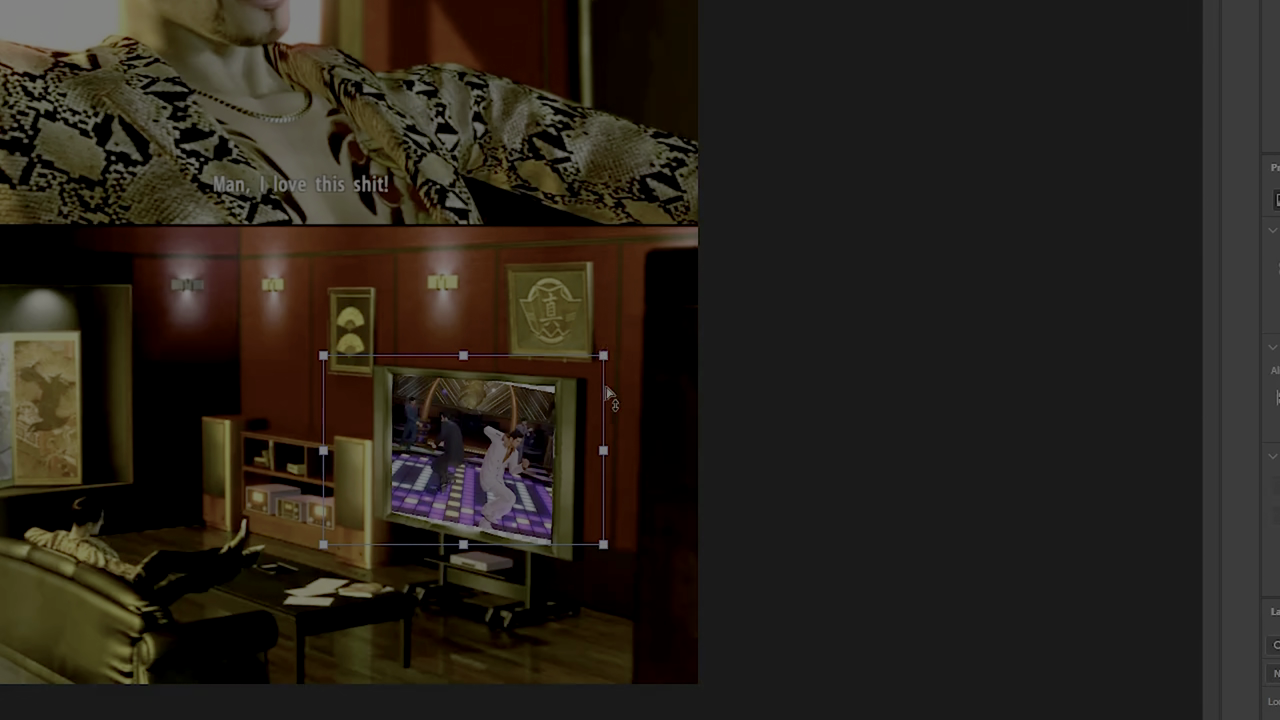
# Step: Try skewing the footage's edges to match the TV, then undo the trial skews
pyautogui.moveTo(609, 437); pyautogui.dragTo(612, 432)
pyautogui.moveTo(613, 538)
pyautogui.mouseDown()
pyautogui.moveTo(618, 558)
pyautogui.moveTo(618, 546)
pyautogui.mouseUp()
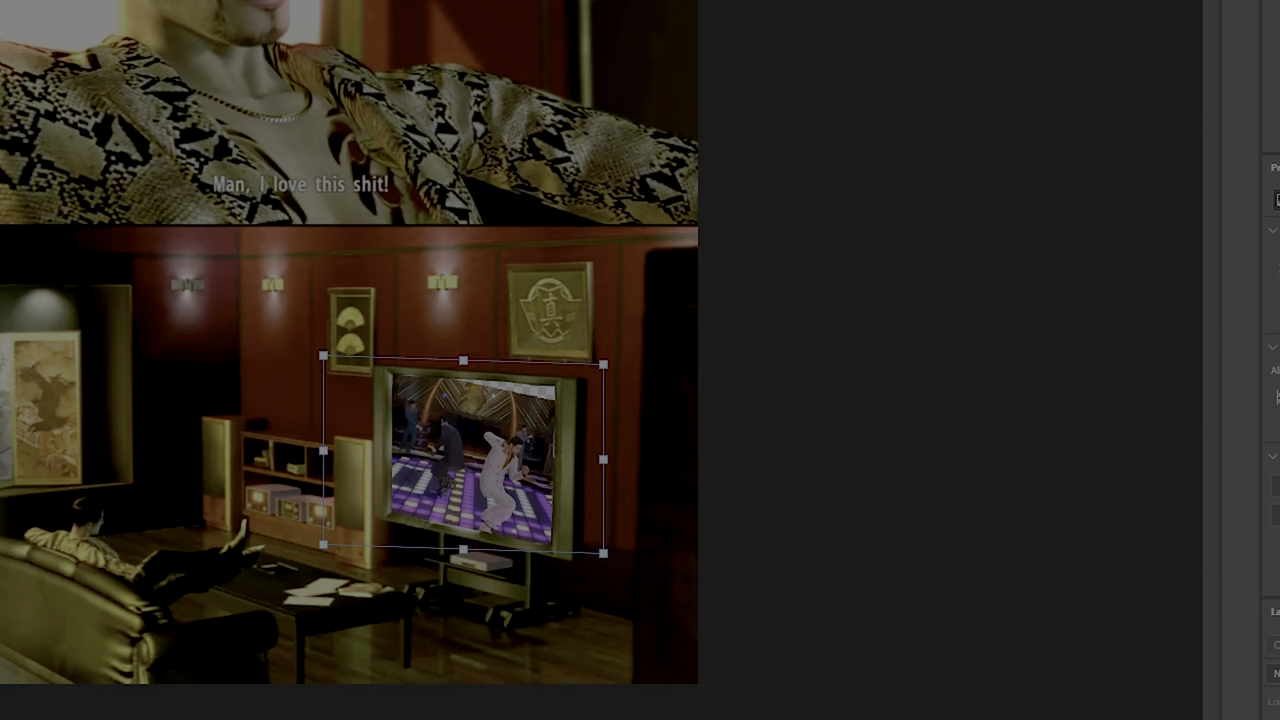
pyautogui.moveTo(507, 357)
pyautogui.mouseDown()
pyautogui.moveTo(532, 358)
pyautogui.moveTo(488, 358)
pyautogui.mouseUp()
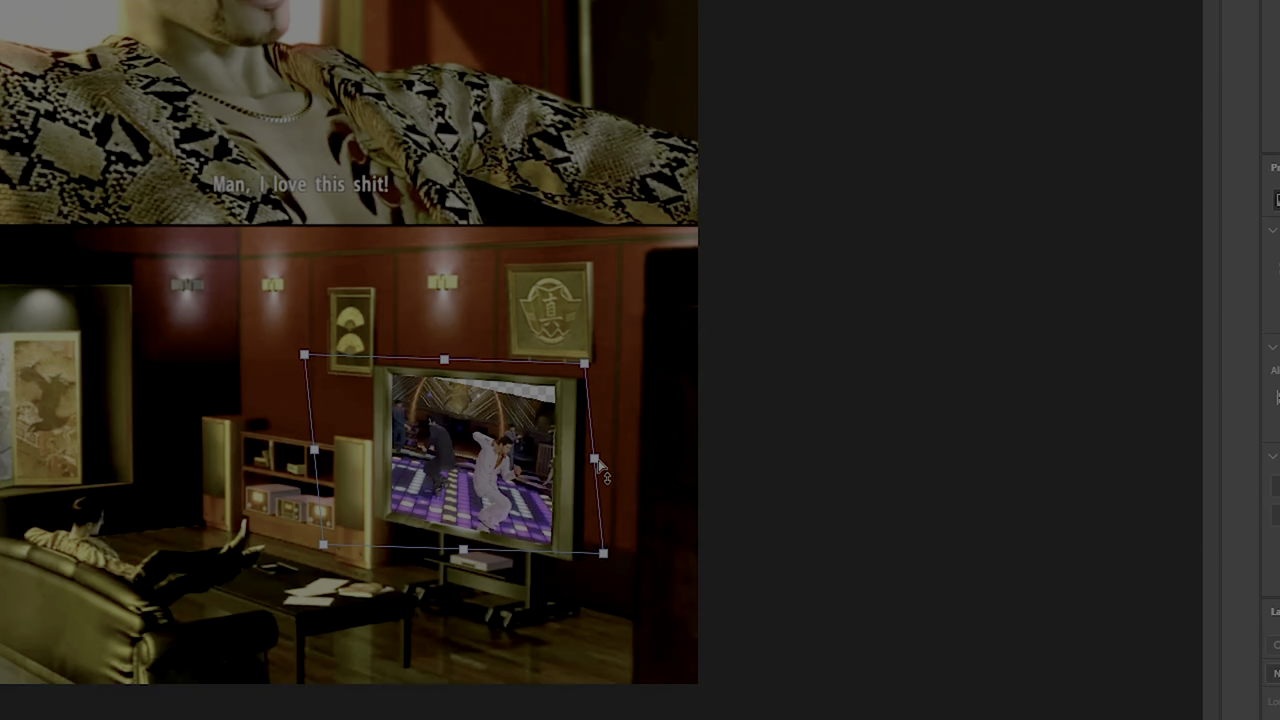
pyautogui.moveTo(597, 455); pyautogui.dragTo(594, 451)
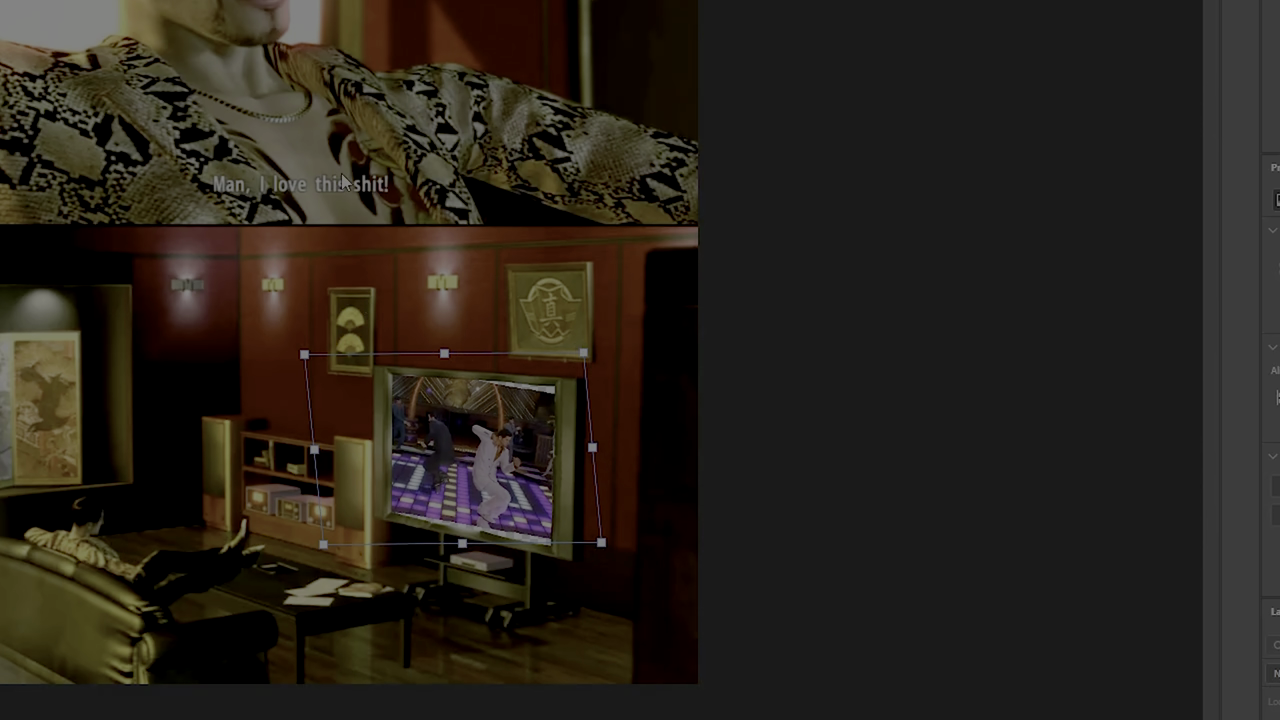
pyautogui.hotkey('ctrl', 'z')
pyautogui.hotkey('ctrl', 'z')
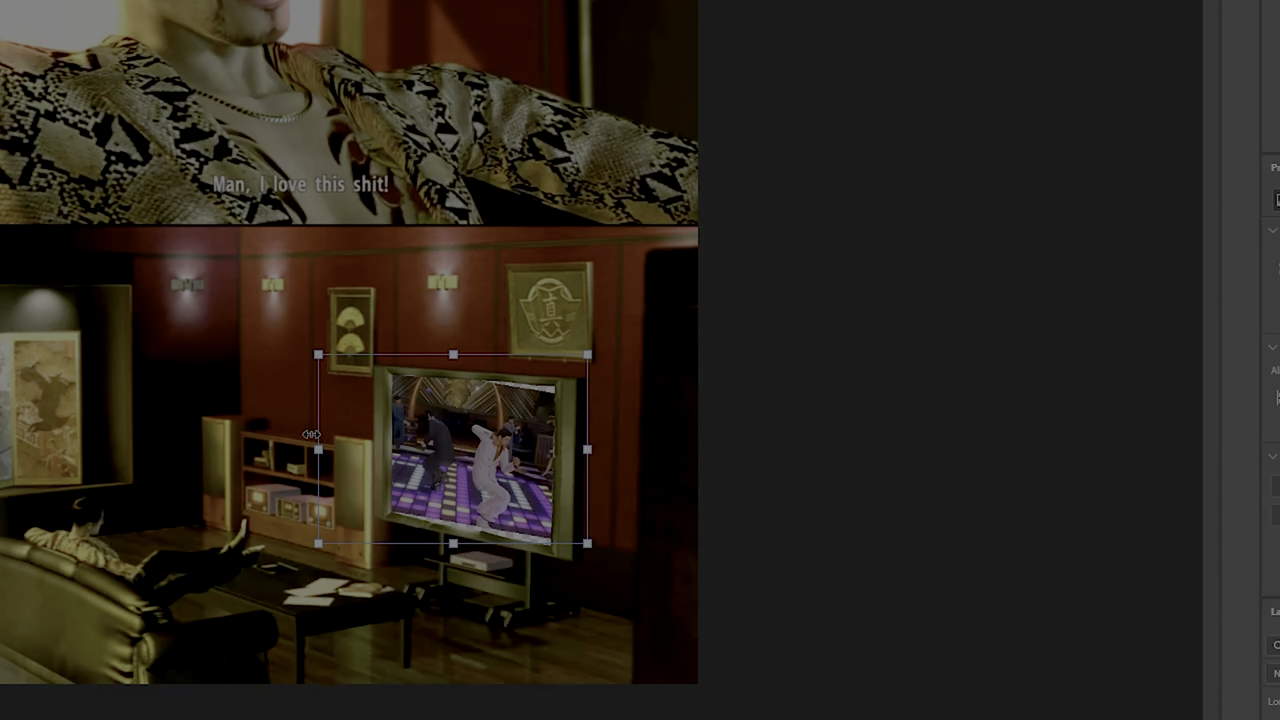
pyautogui.hotkey('ctrl', 'shift', 'z')
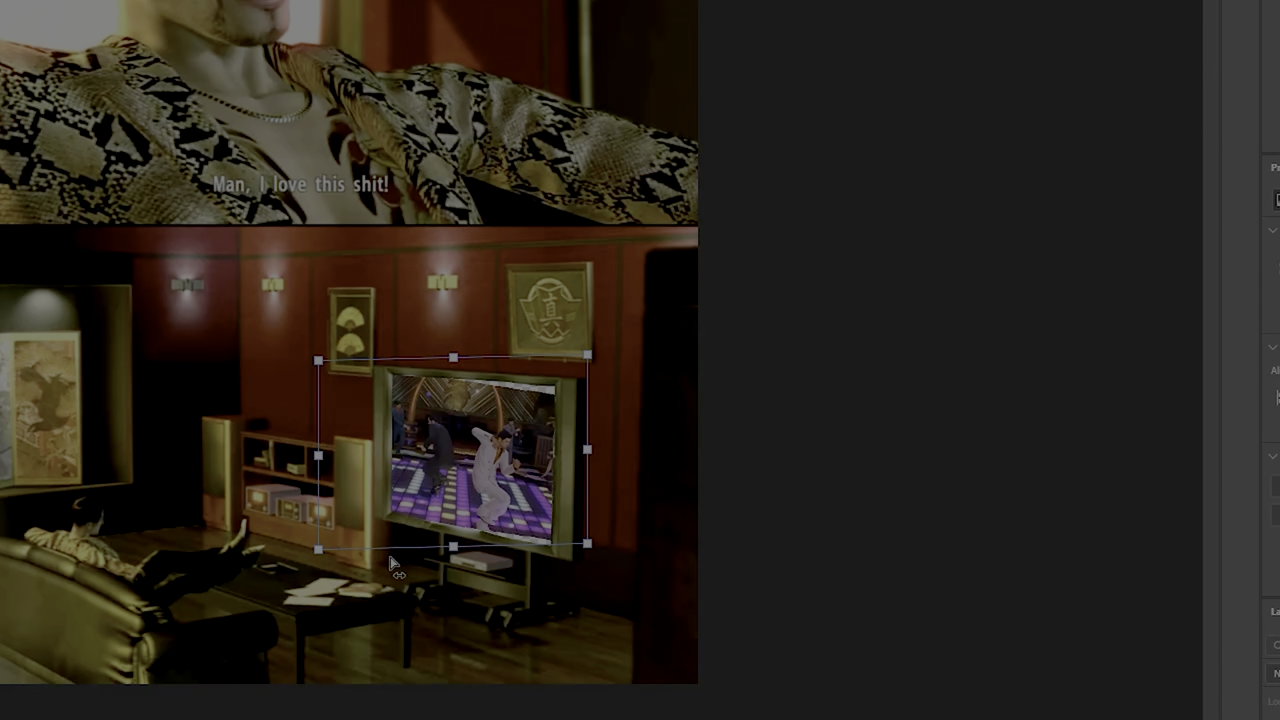
pyautogui.moveTo(397, 565); pyautogui.dragTo(398, 560)
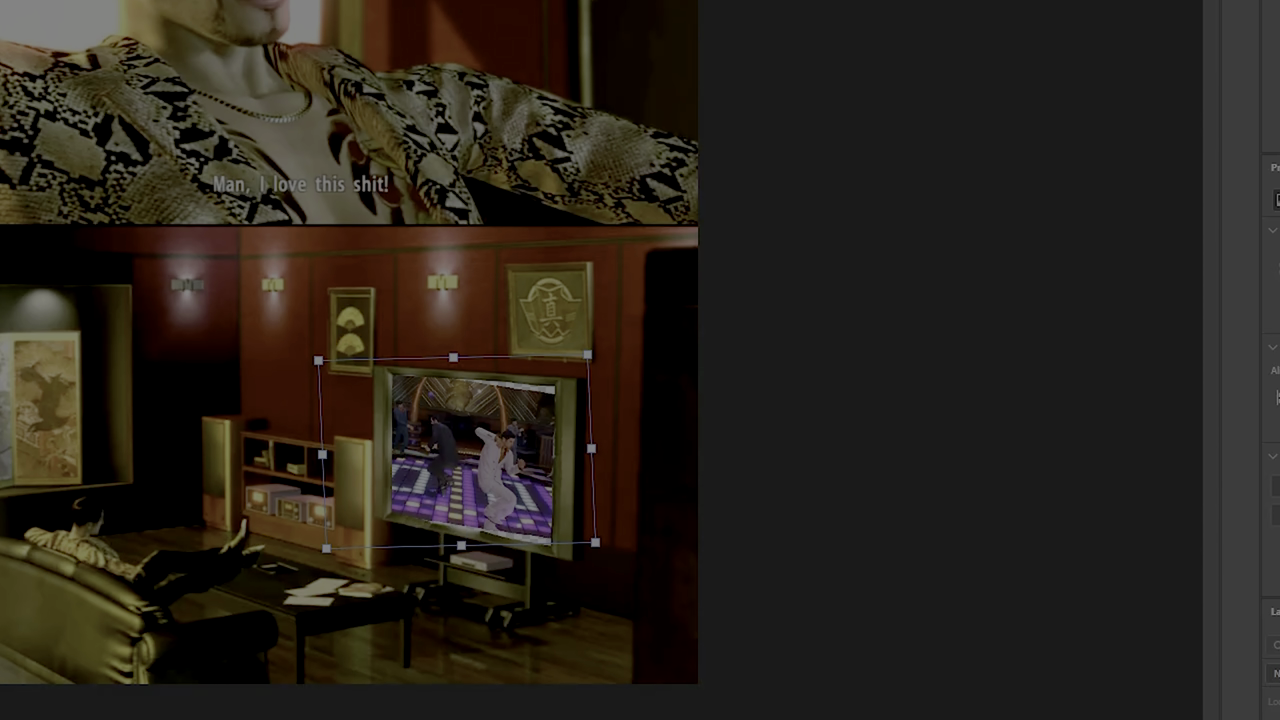
pyautogui.hotkey('ctrl', 'z')
pyautogui.hotkey('ctrl', 'z')
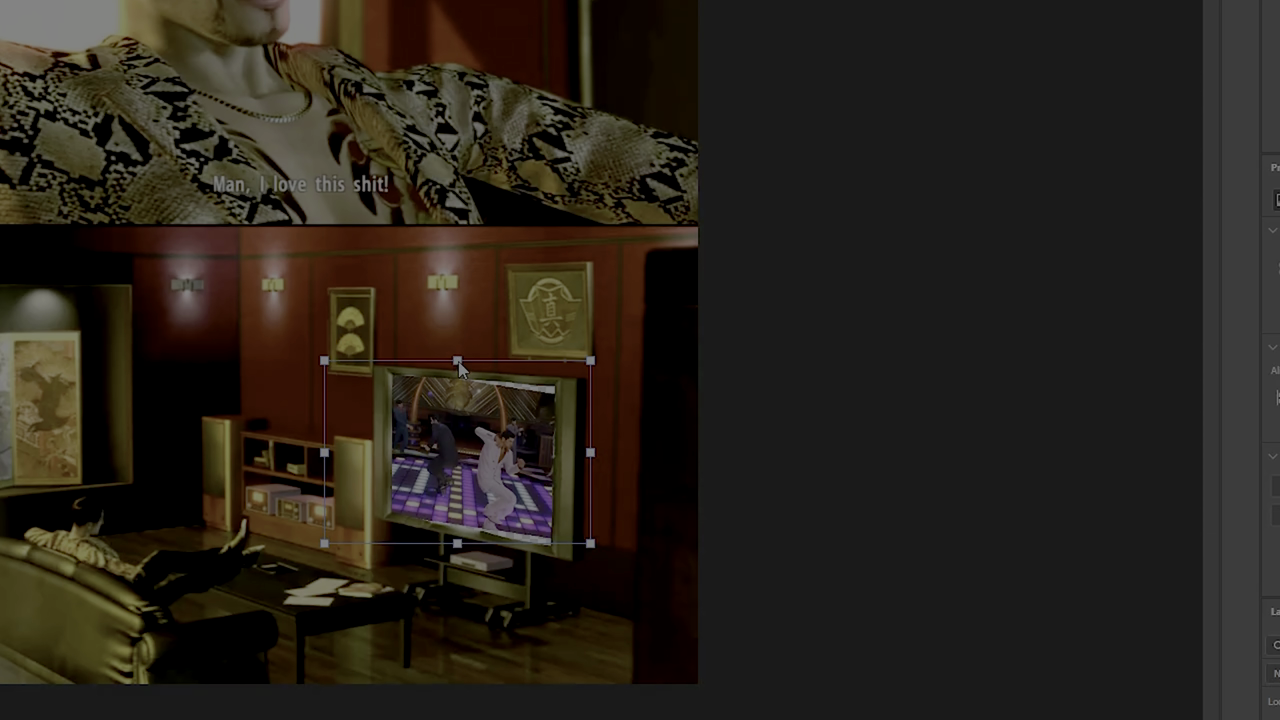
# Step: Stretch the footage's top and bottom edges so it fills the TV screen's height
pyautogui.moveTo(457, 361); pyautogui.dragTo(457, 353)
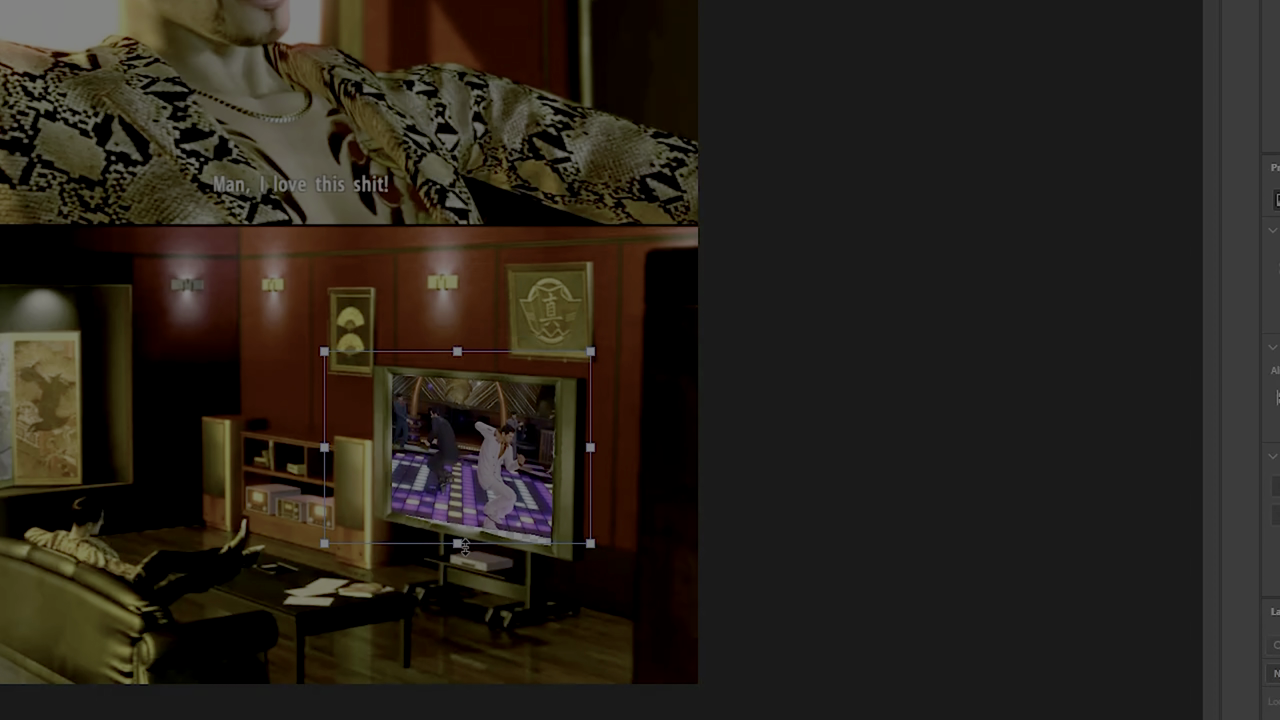
pyautogui.moveTo(463, 550); pyautogui.dragTo(463, 556)
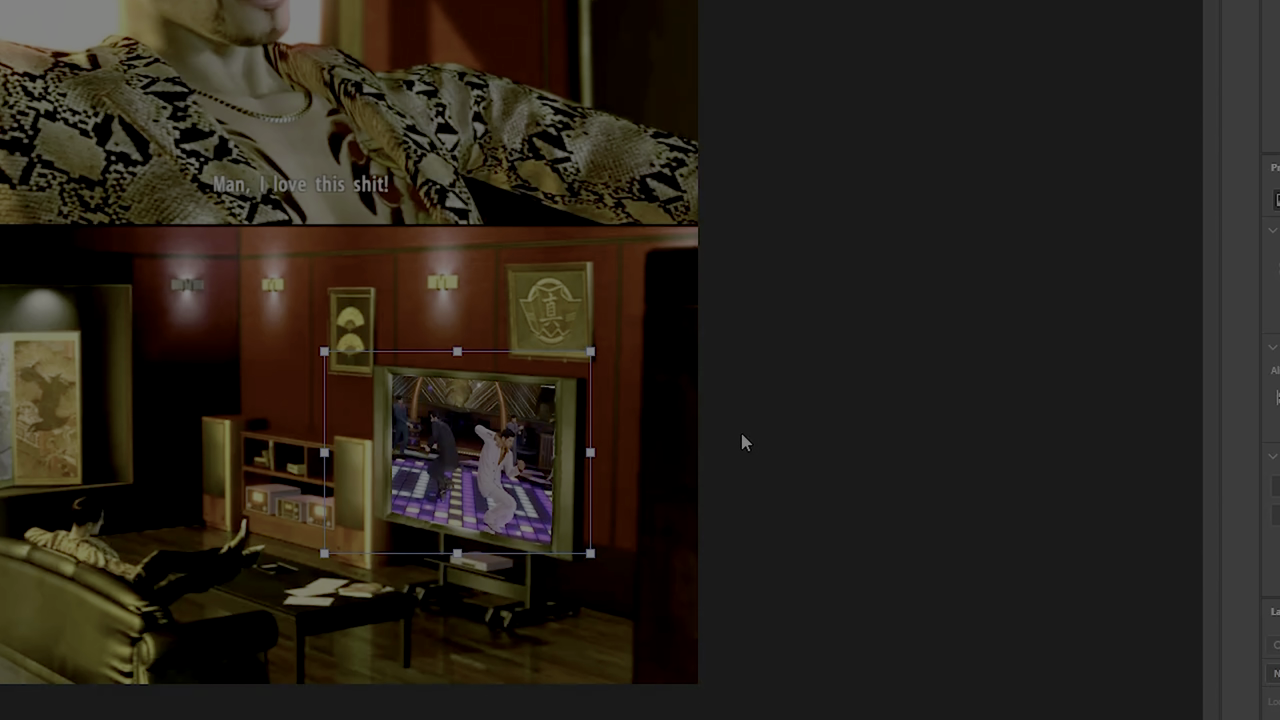
pyautogui.moveTo(461, 353); pyautogui.dragTo(463, 349)
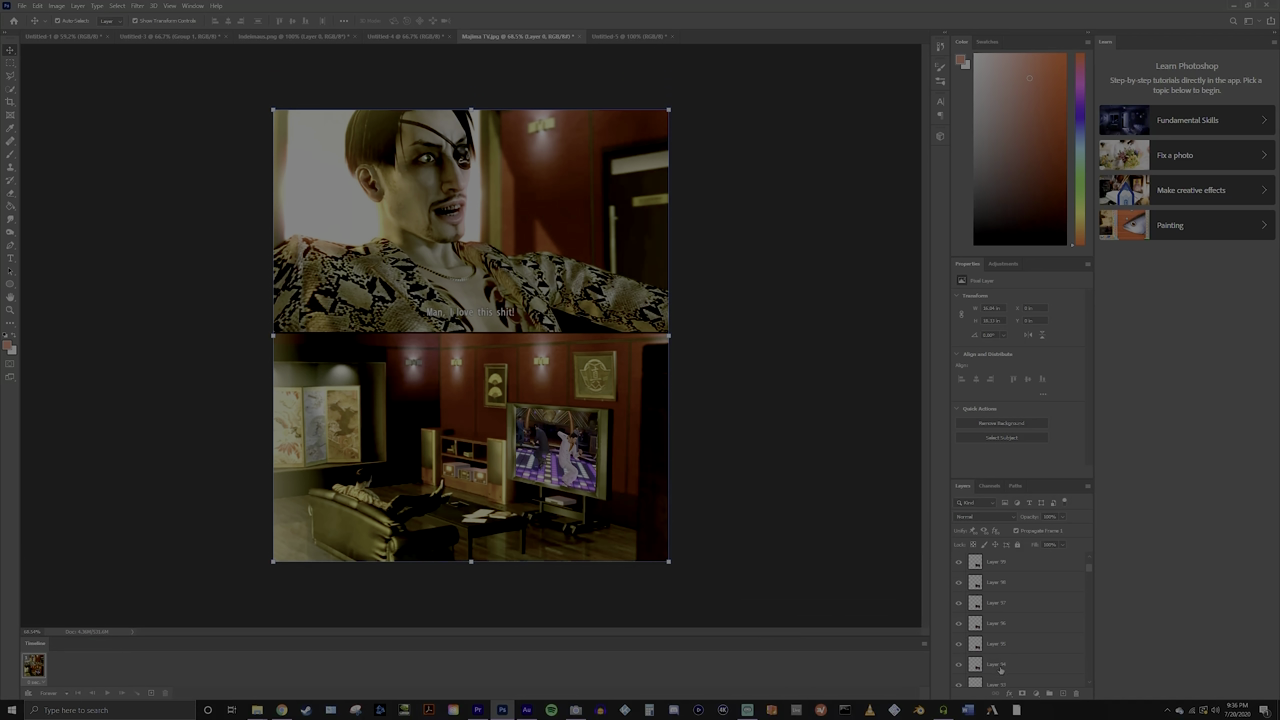
# Step: Select all layers from Layer 1 up and apply Make Frames From Layers in the Timeline
pyautogui.moveTo(1089, 588); pyautogui.dragTo(1093, 560)
pyautogui.click(1047, 680)
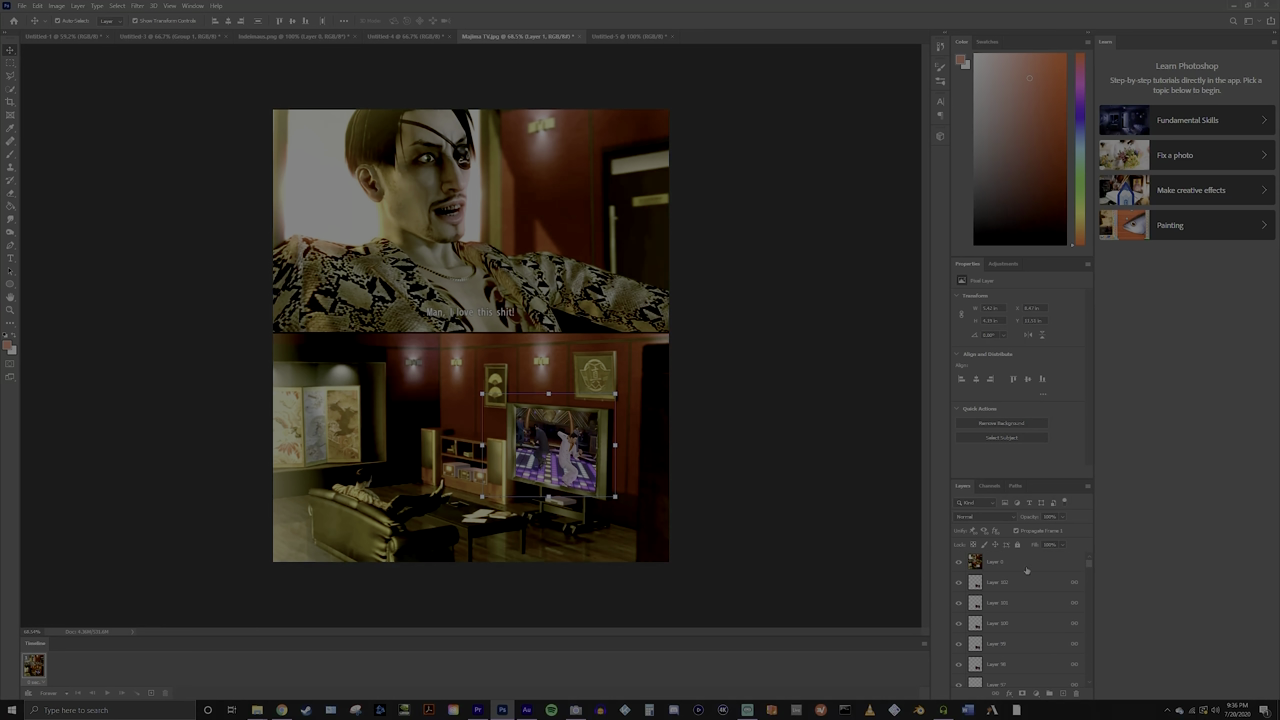
pyautogui.keyDown('shift'); pyautogui.click(1027, 565); pyautogui.keyUp('shift')
pyautogui.click(924, 643)
pyautogui.click(1100, 380)
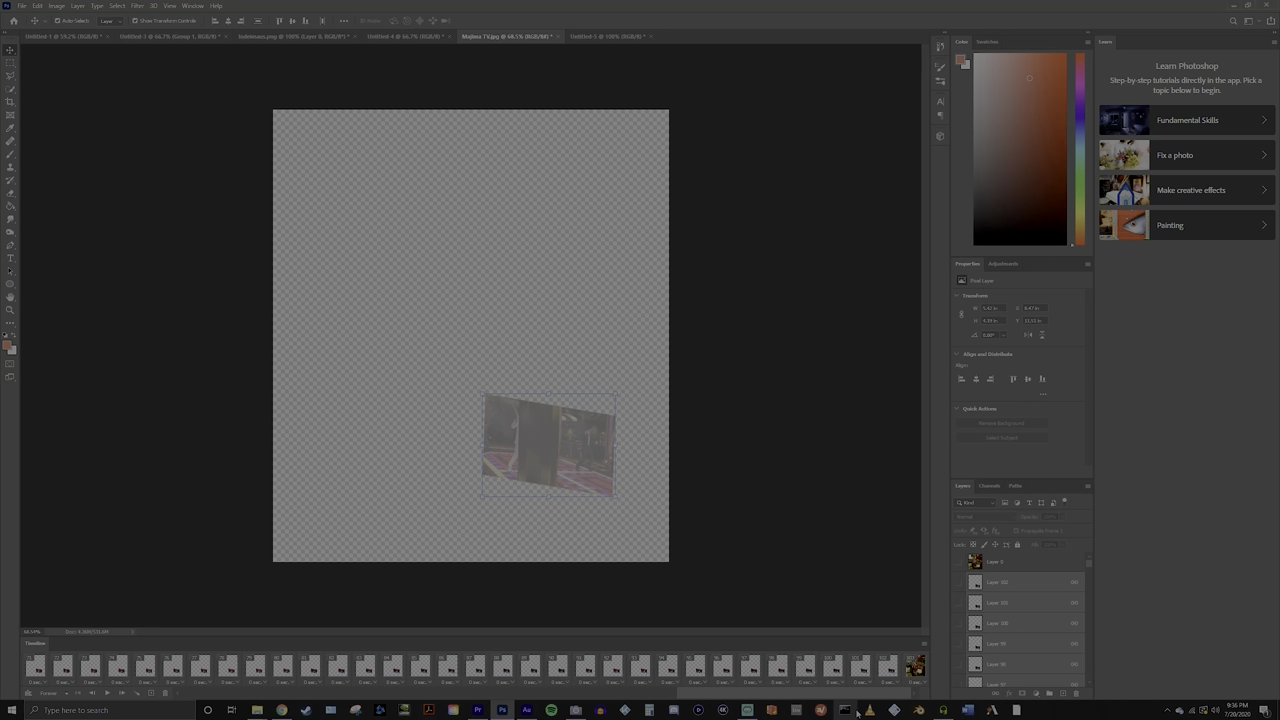
pyautogui.click(915, 667)
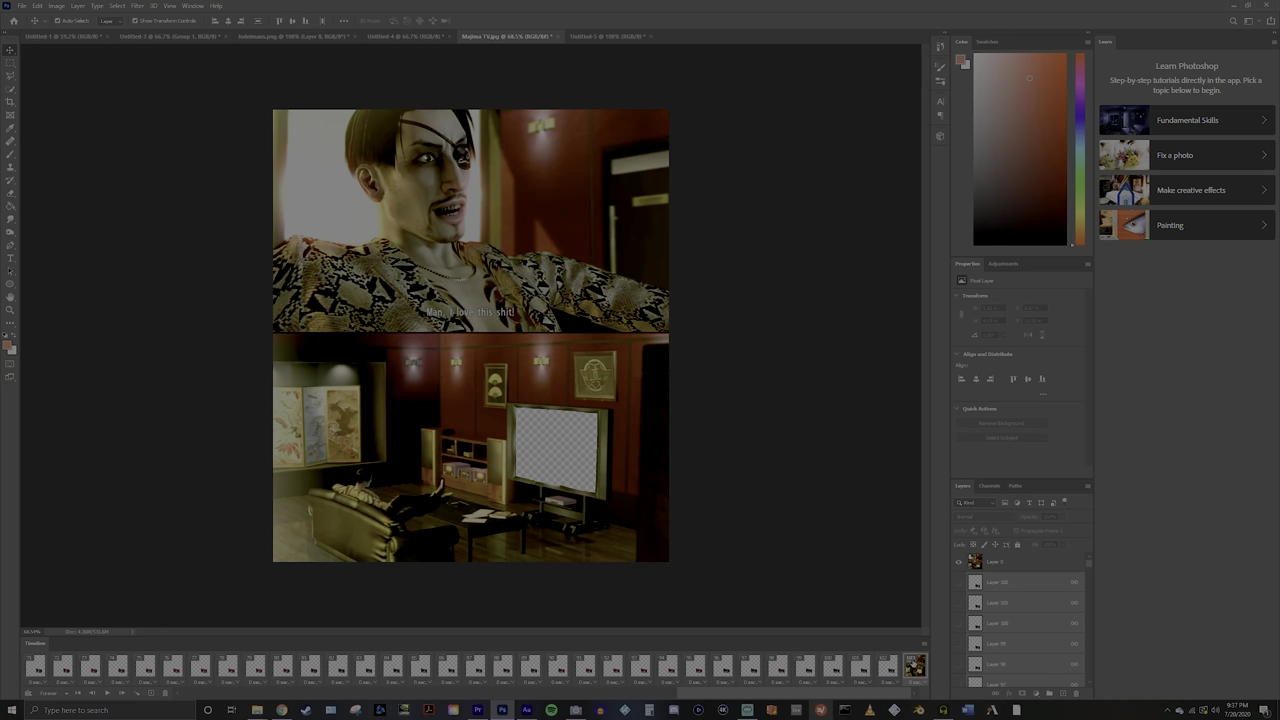
pyautogui.click(922, 645)
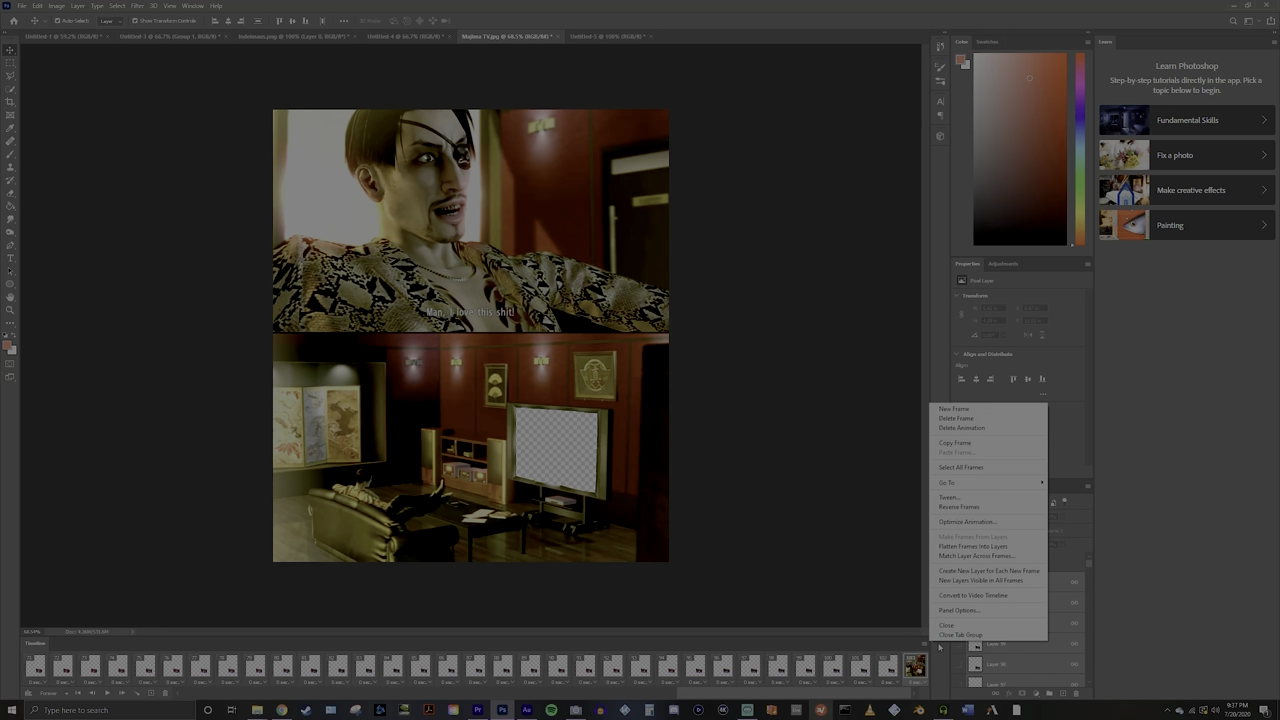
# Step: Match Layer 0 across all frames, keeping position, visibility and style
pyautogui.click(1047, 570)
pyautogui.click(1047, 566)
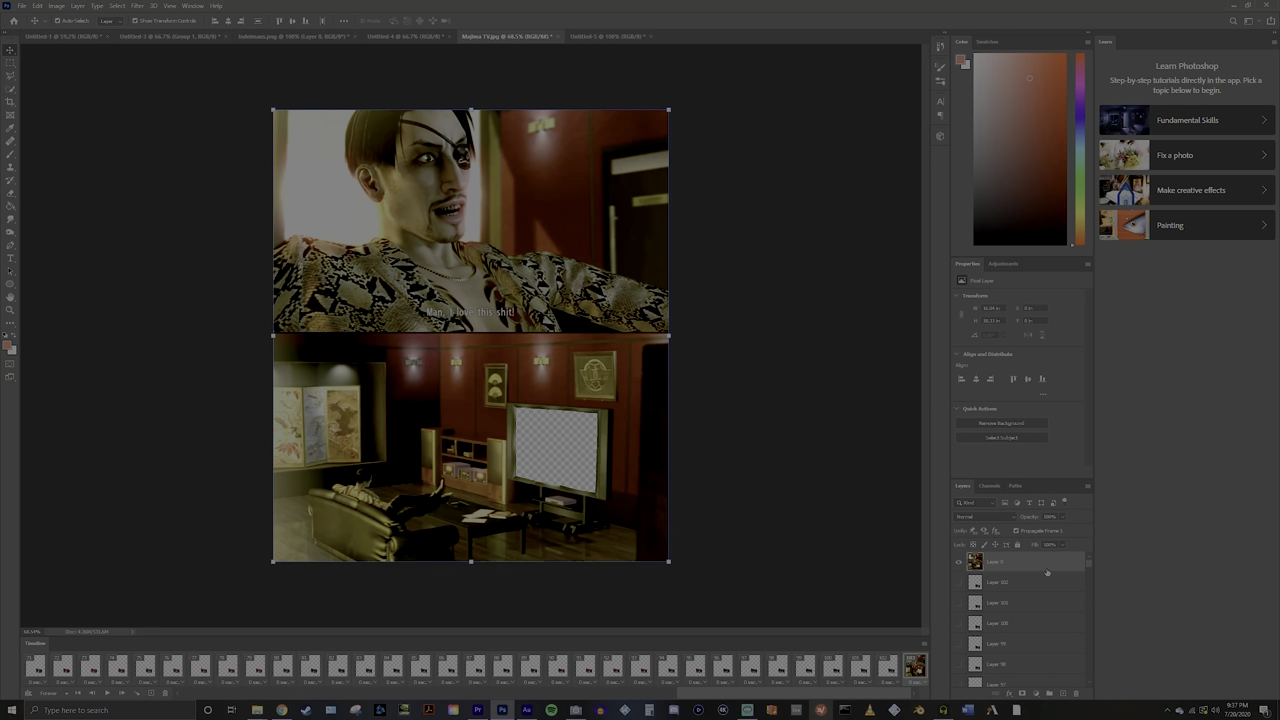
pyautogui.click(923, 645)
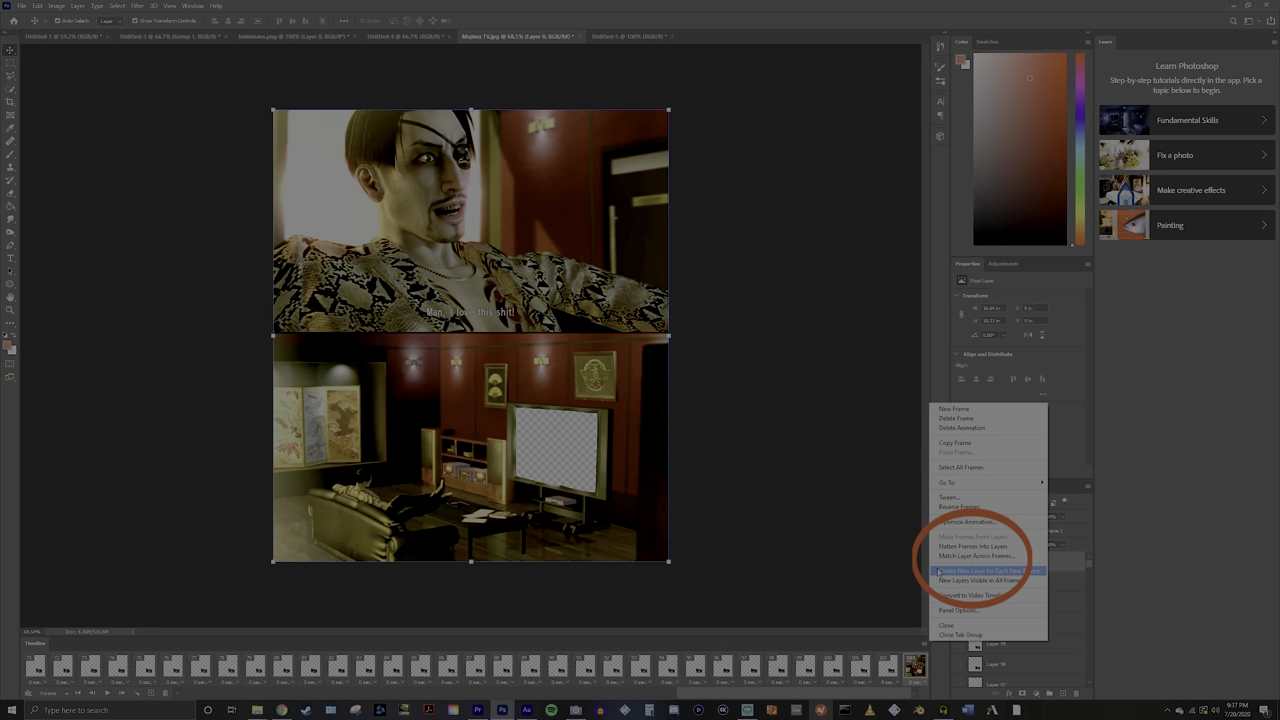
pyautogui.click(955, 557)
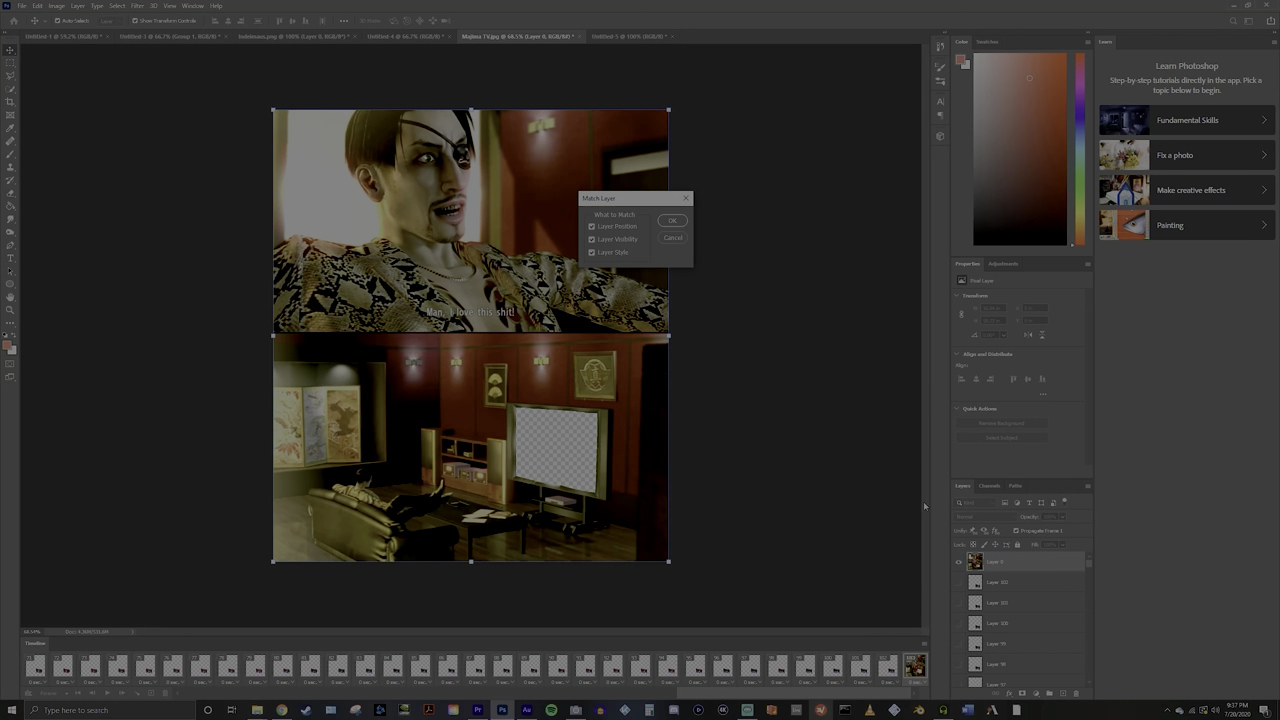
pyautogui.click(672, 220)
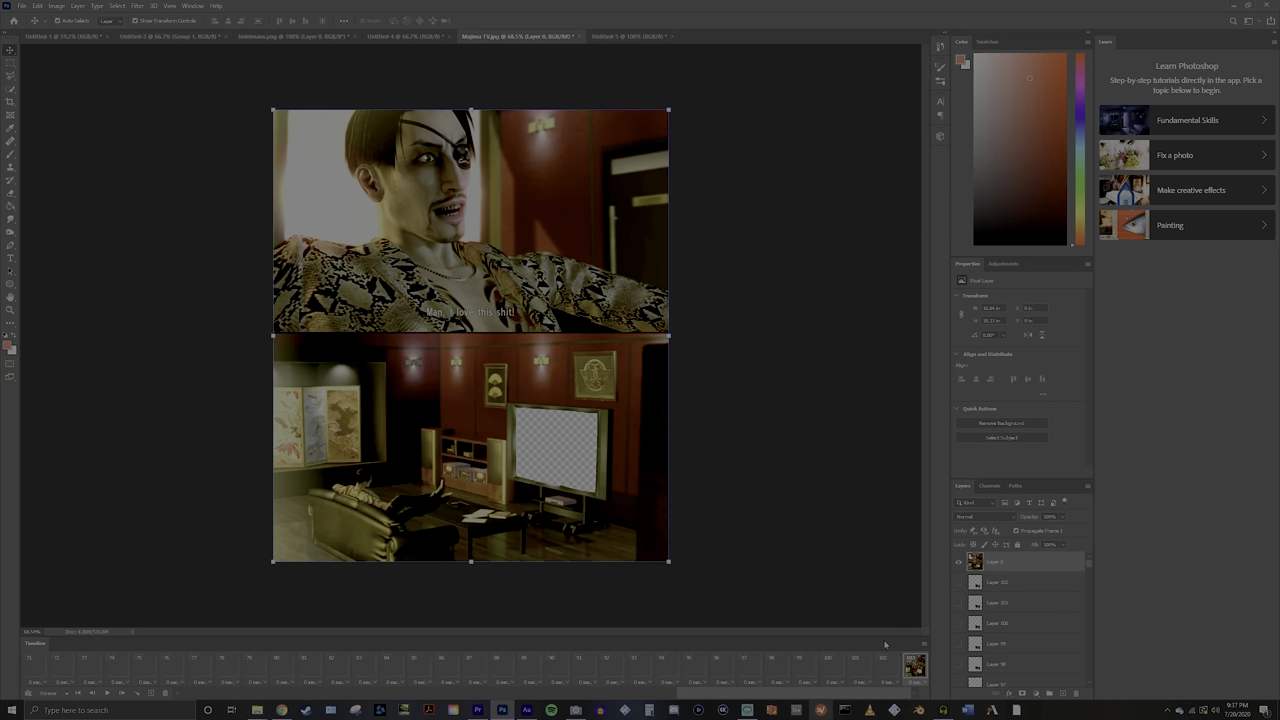
# Step: Delete the extra frame from the animation timeline
pyautogui.moveTo(478, 710)
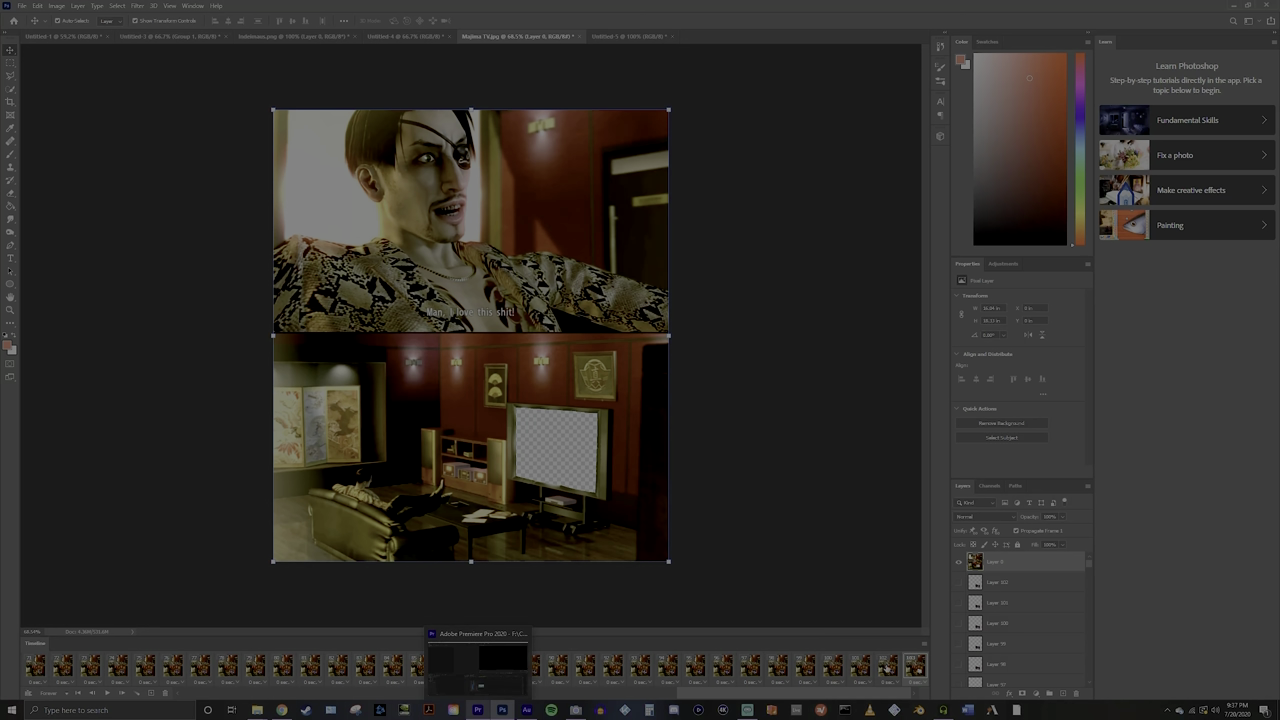
pyautogui.click(924, 645)
pyautogui.click(906, 652)
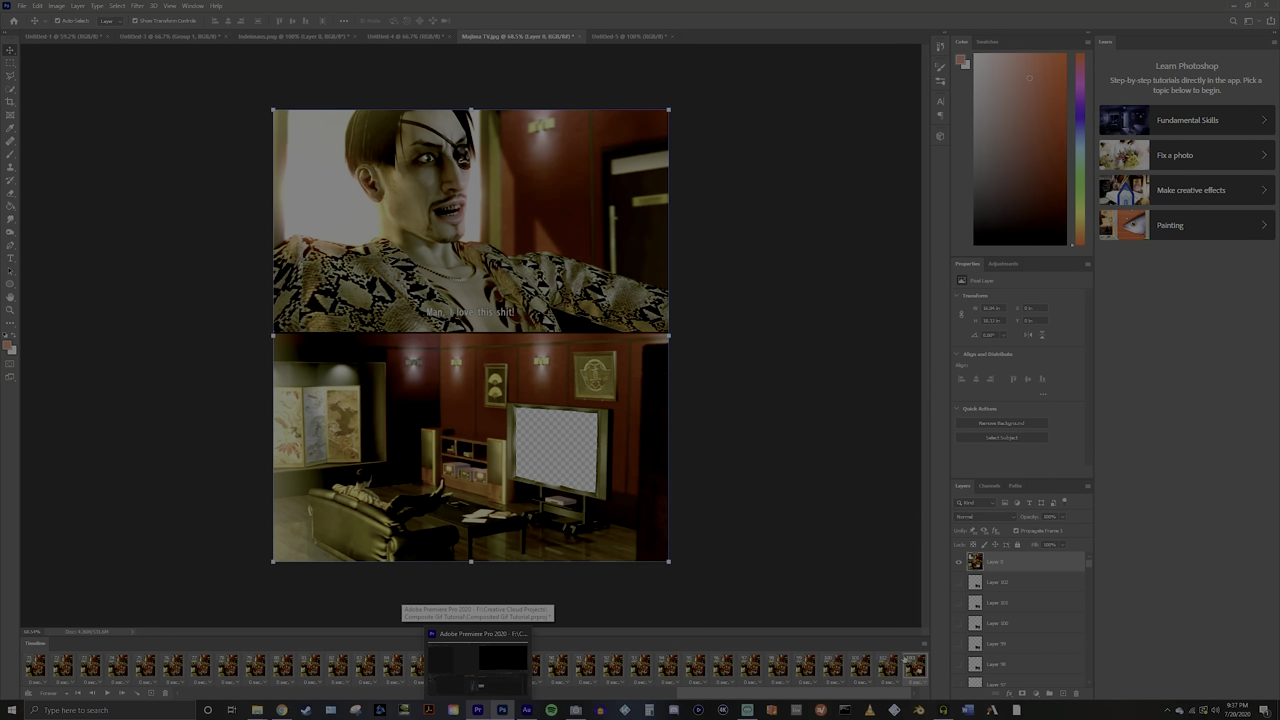
pyautogui.click(165, 693)
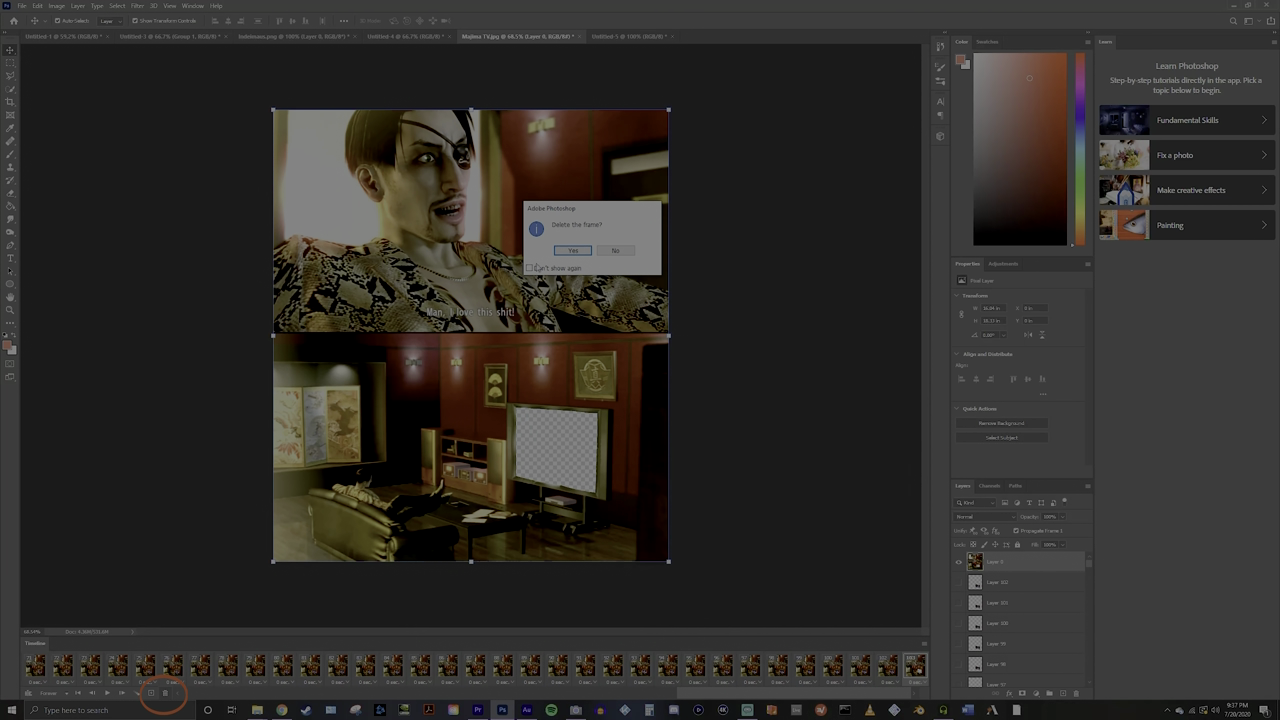
pyautogui.click(572, 250)
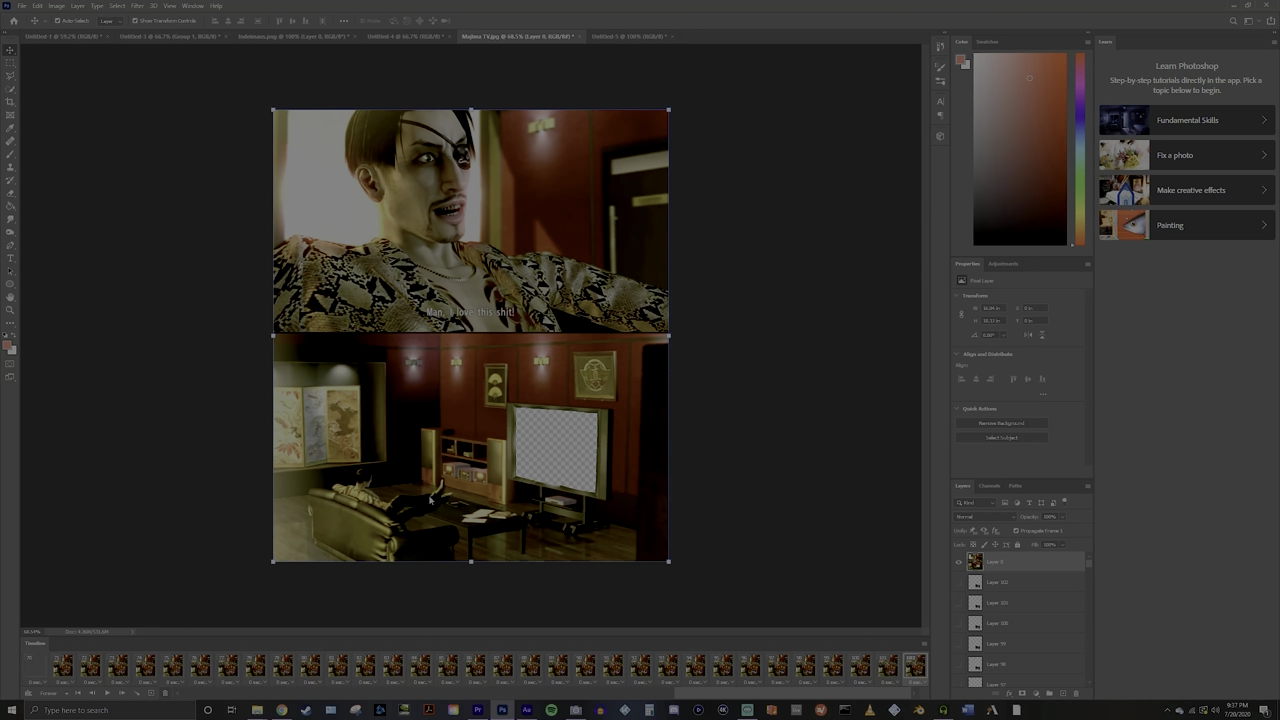
# Step: Preview the animation from the first frame, then stop playback
pyautogui.click(80, 693)
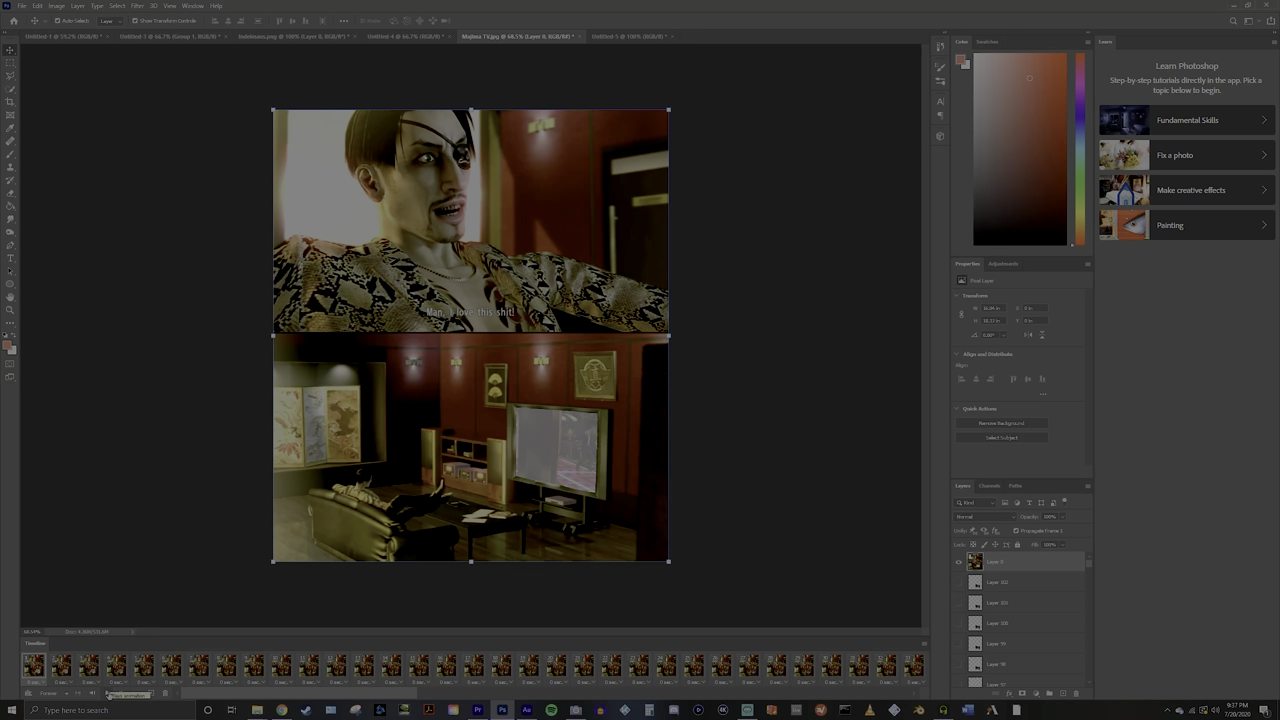
pyautogui.click(108, 693)
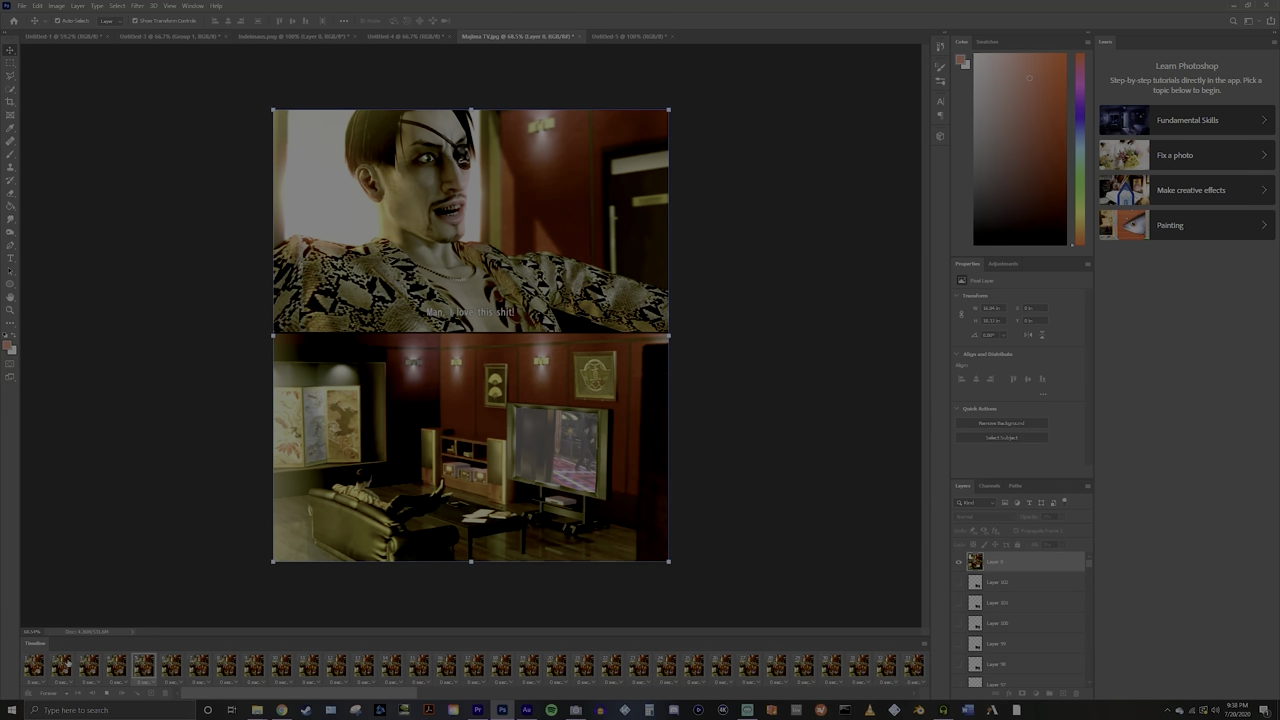
pyautogui.click(107, 694)
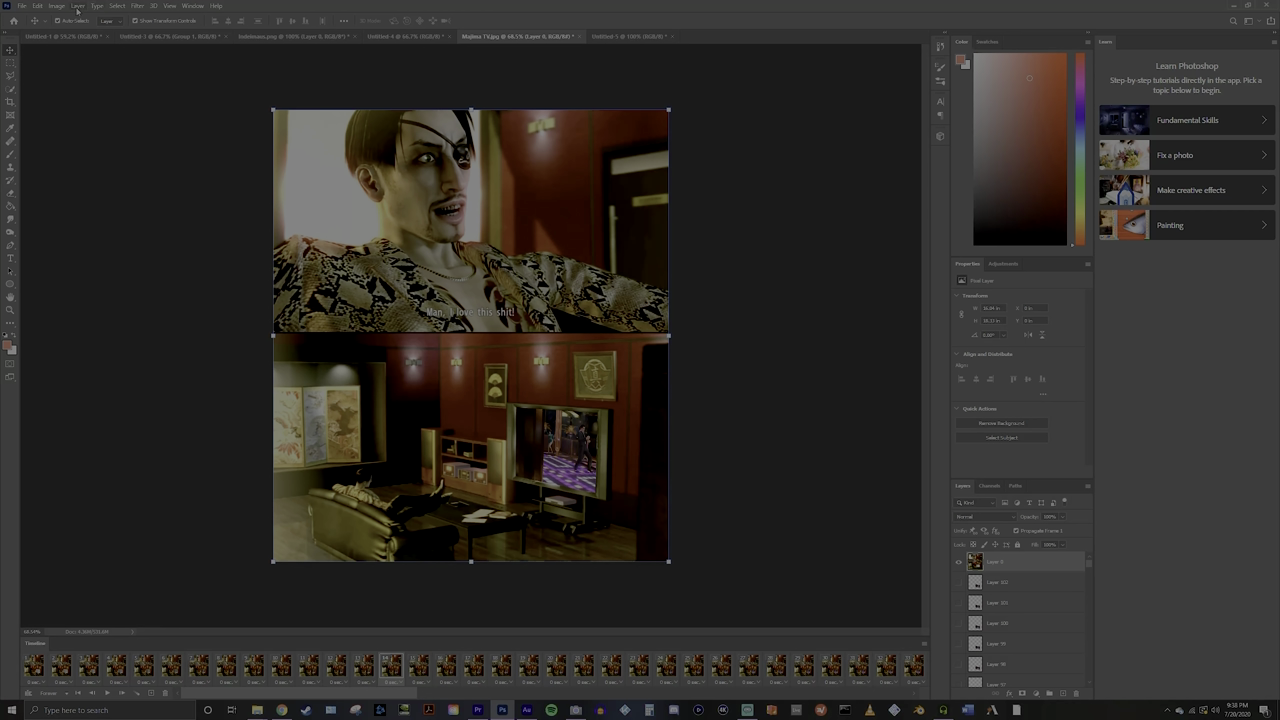
pyautogui.click(924, 646)
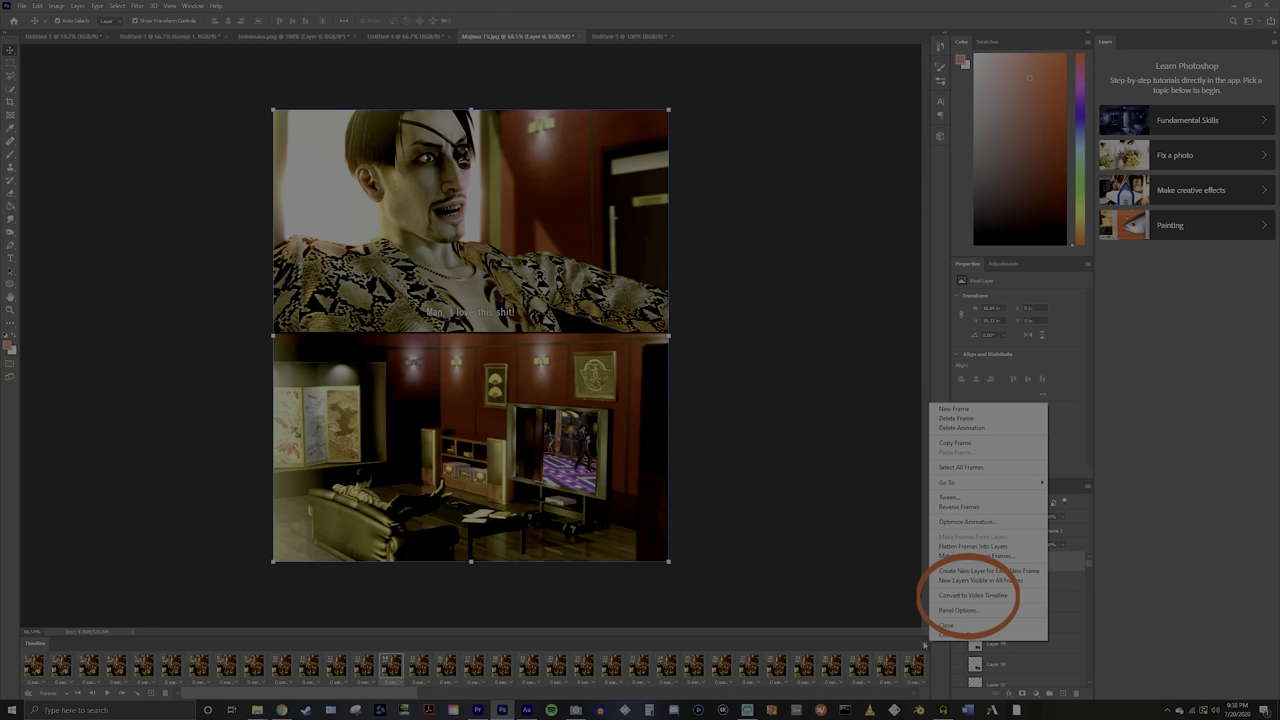
# Step: Convert the frame animation to a video timeline, then play and stop a preview of it
pyautogui.click(964, 597)
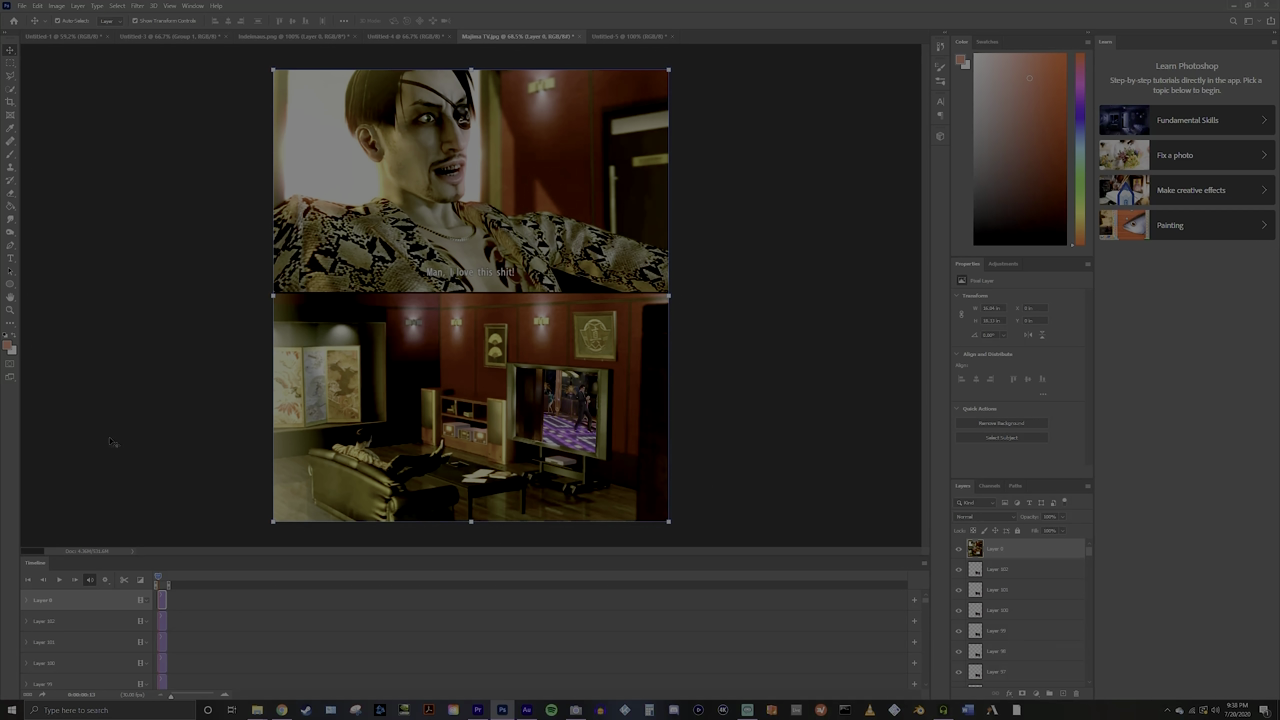
pyautogui.click(58, 580)
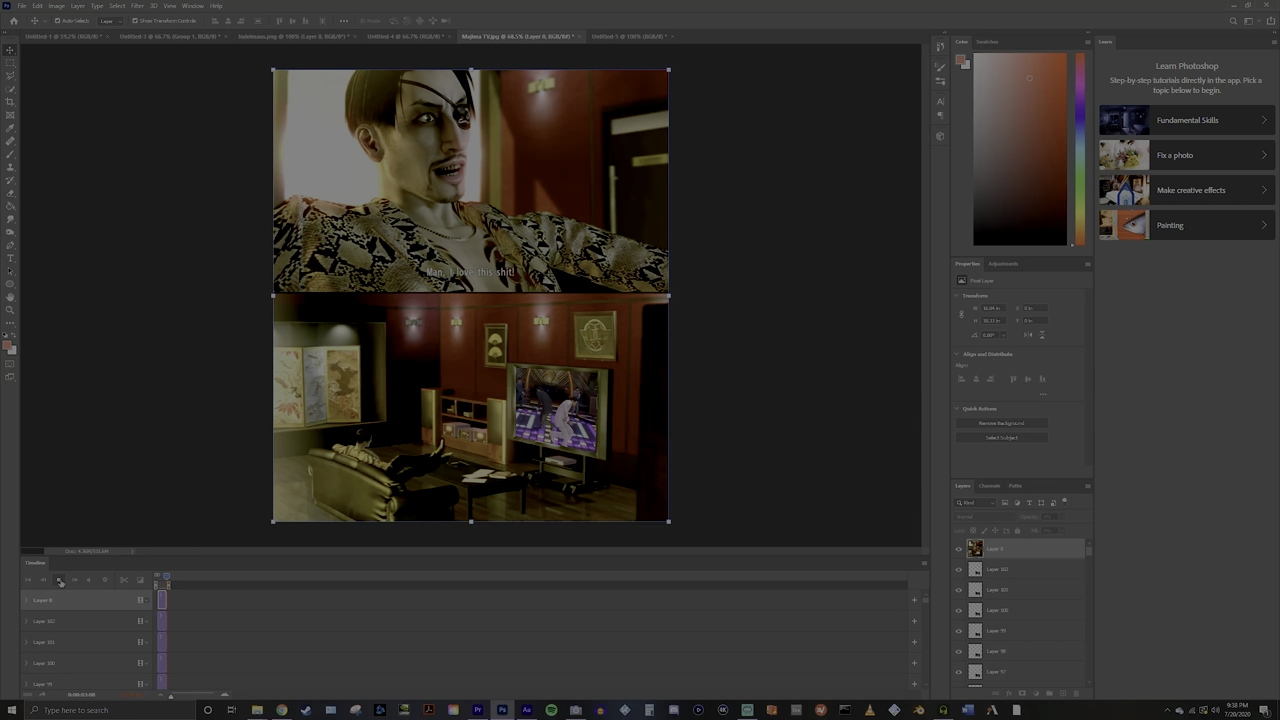
pyautogui.click(58, 579)
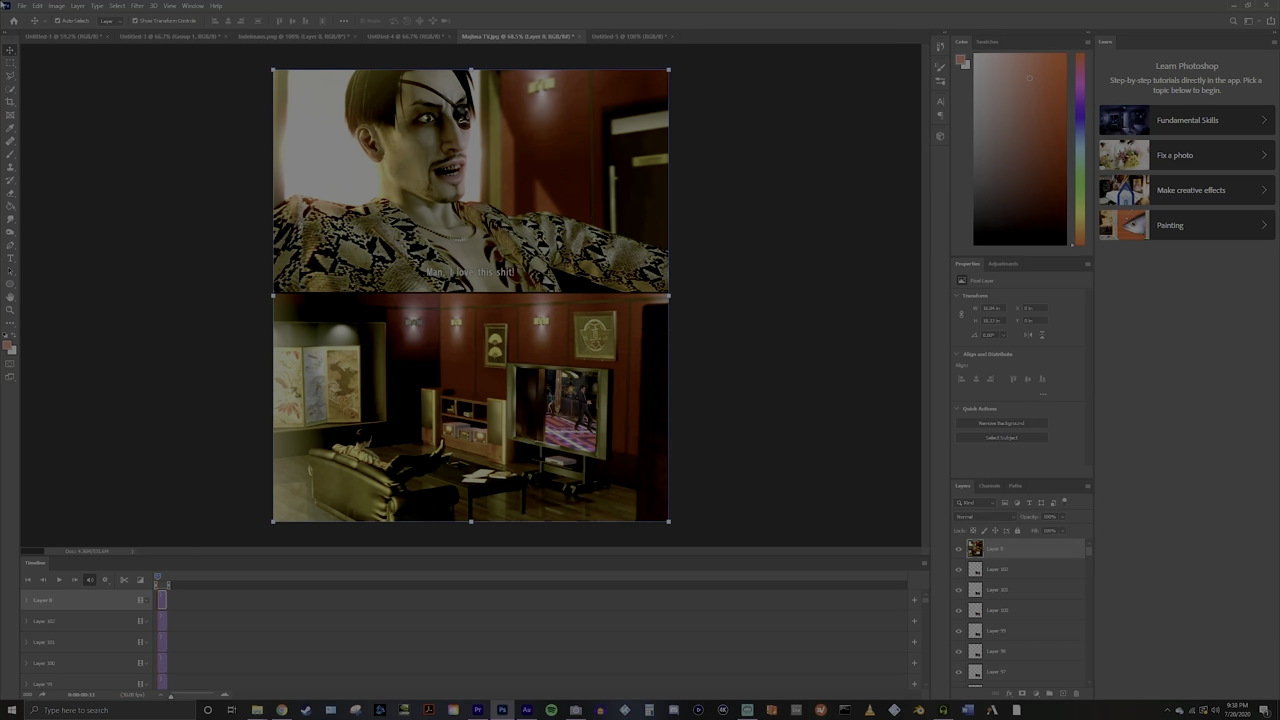
# Step: Open File > Export > Save for Web and start saving the optimized GIF
pyautogui.click(36, 6)
pyautogui.moveTo(21, 6)
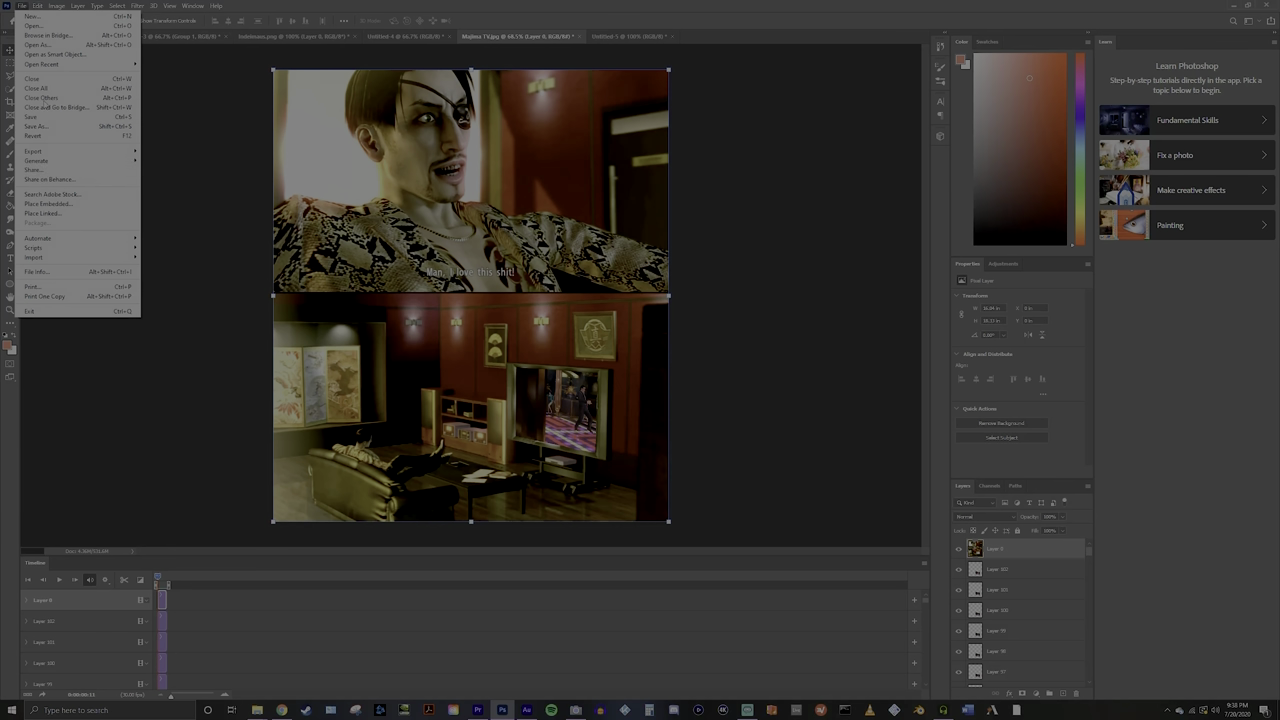
pyautogui.moveTo(40, 151)
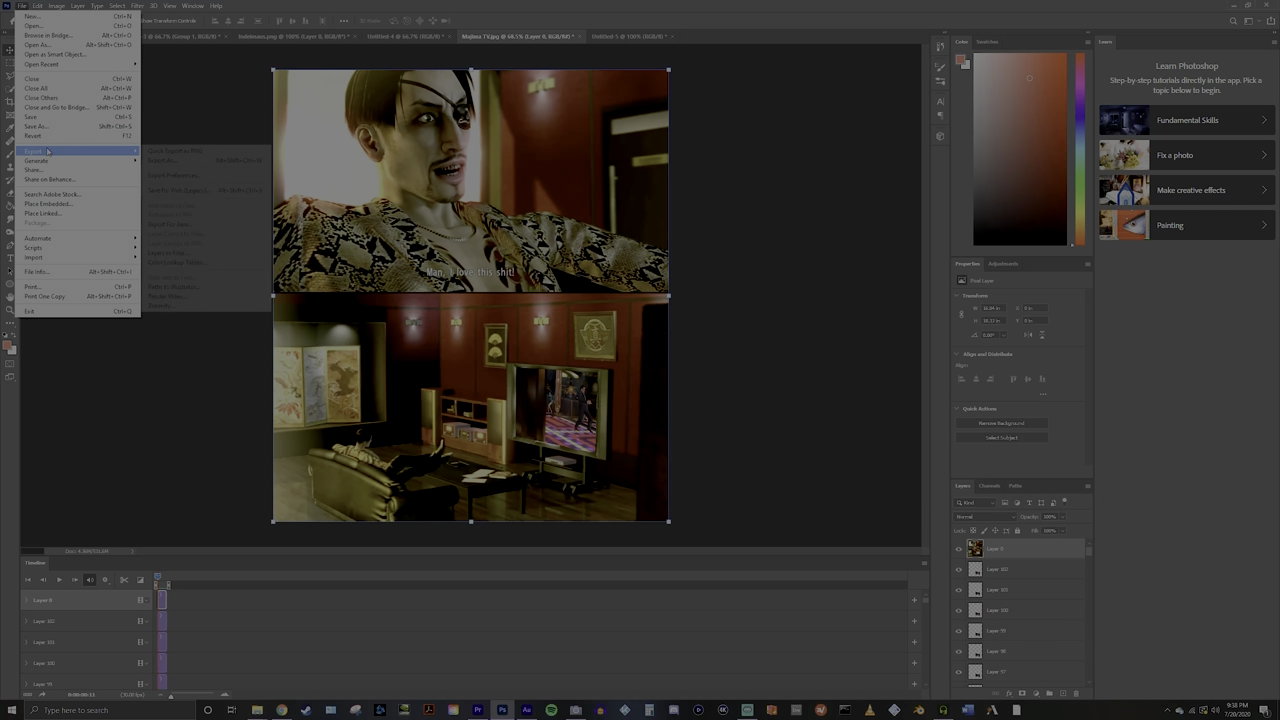
pyautogui.click(205, 205)
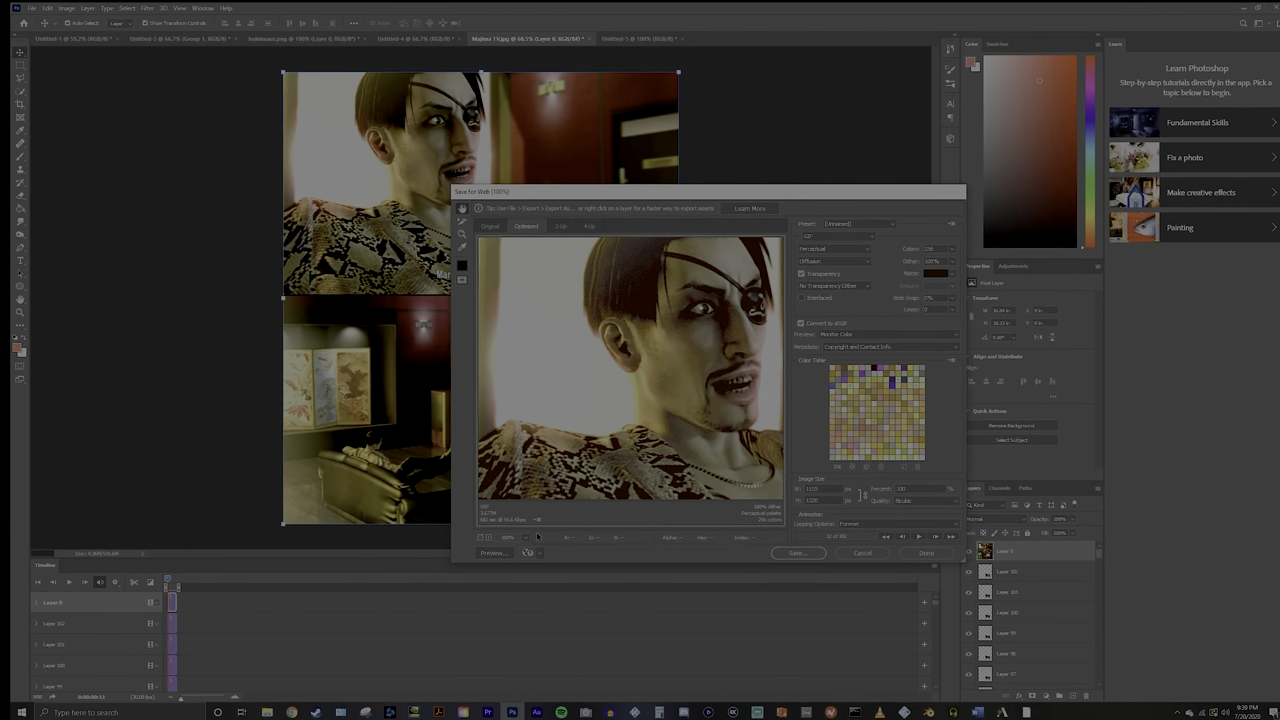
pyautogui.click(806, 557)
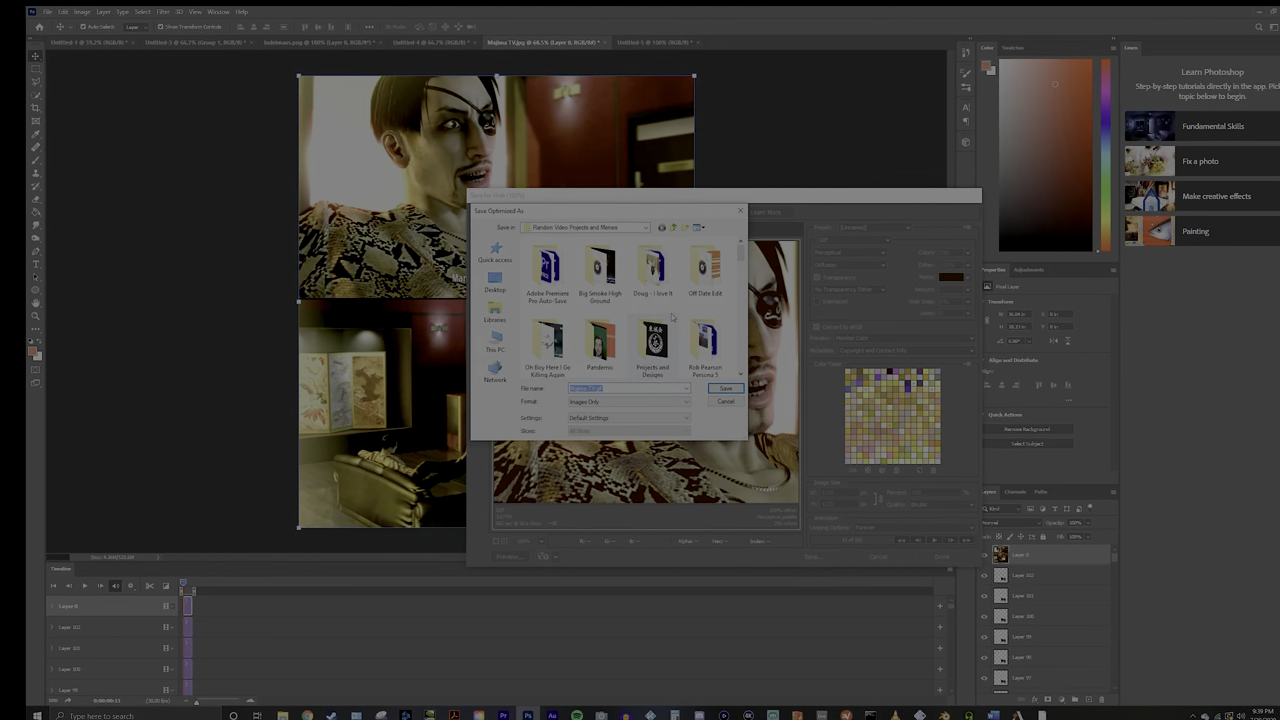
# Step: Save the GIF into Creative Cloud Projects > Composite Gif Tutorial with an edited file name
pyautogui.doubleClick(652, 338)
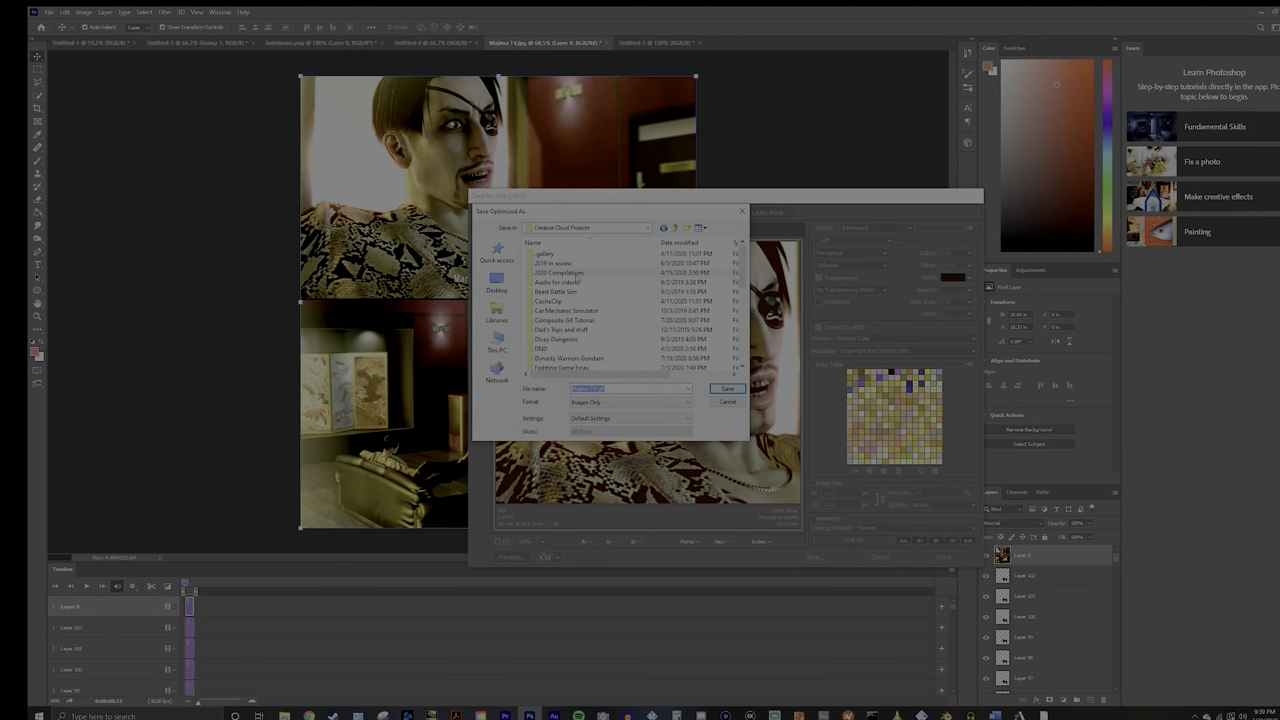
pyautogui.doubleClick(570, 321)
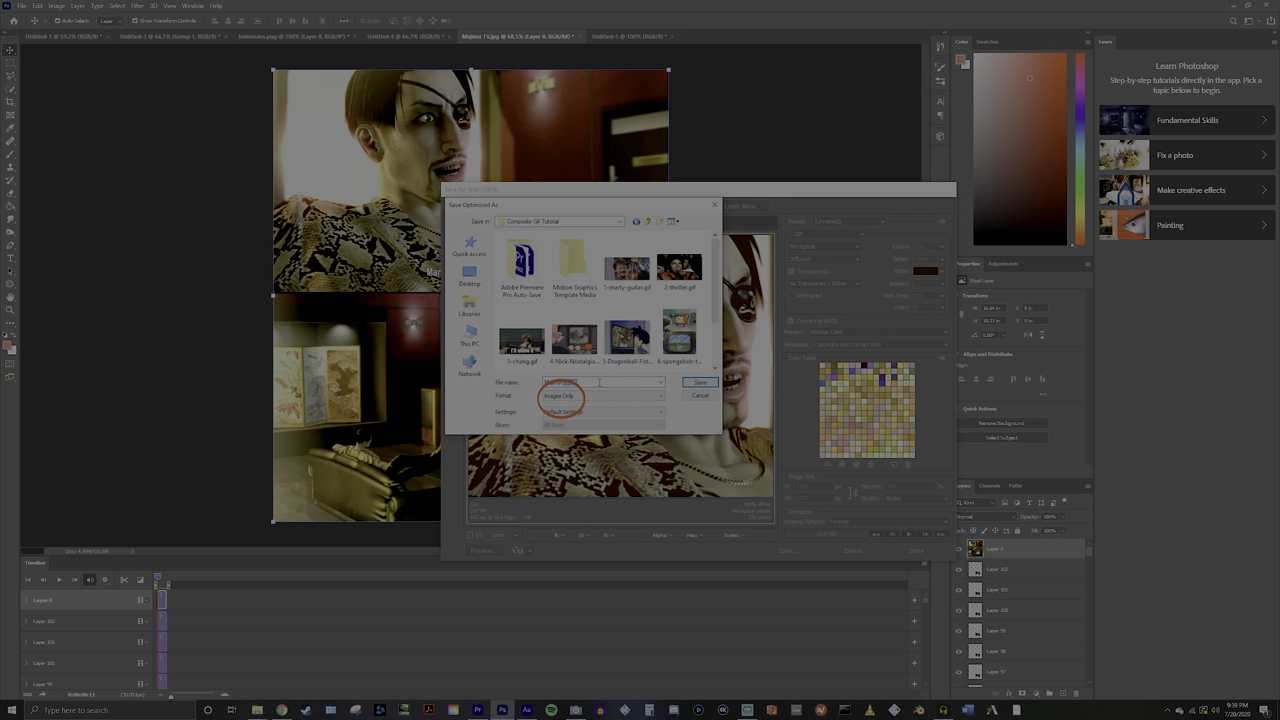
pyautogui.moveTo(599, 382); pyautogui.dragTo(524, 386)
pyautogui.write('7')
pyautogui.press('Return')
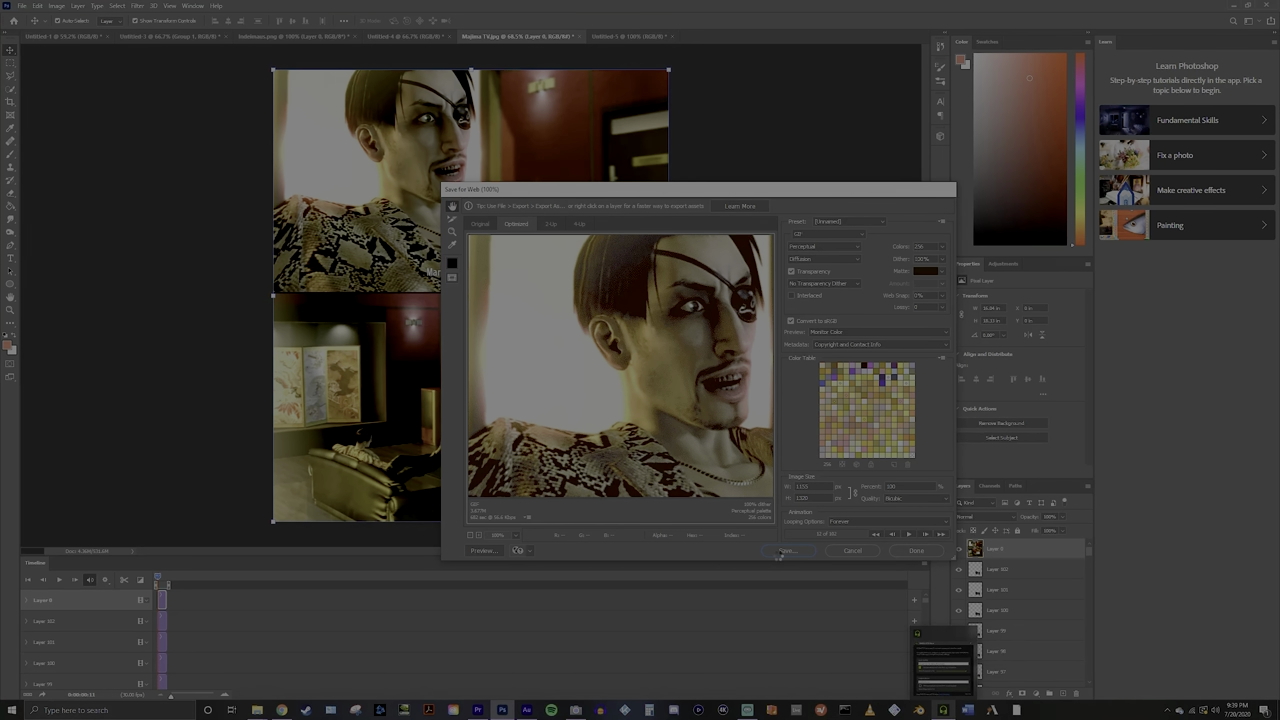
pyautogui.click(784, 552)
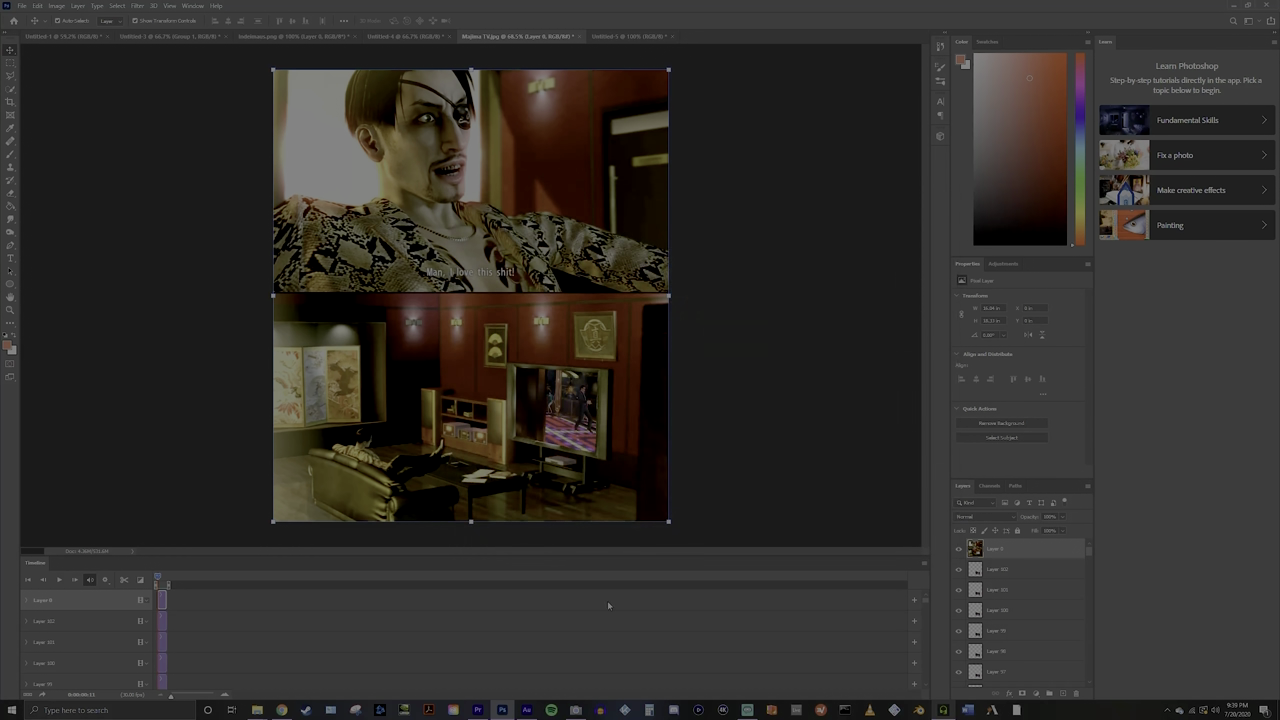
# Step: Open Tutorial-1.gif from the Composite Gif Tutorial folder with Photos
pyautogui.moveTo(257, 712)
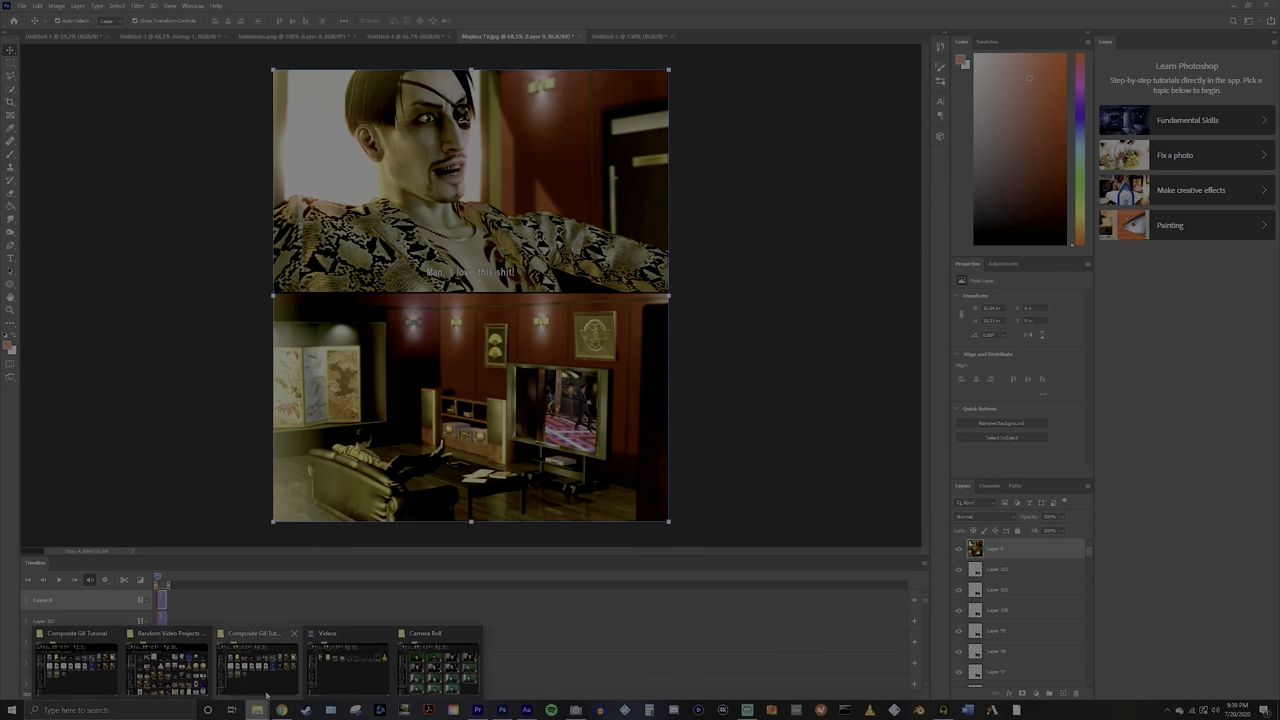
pyautogui.click(266, 688)
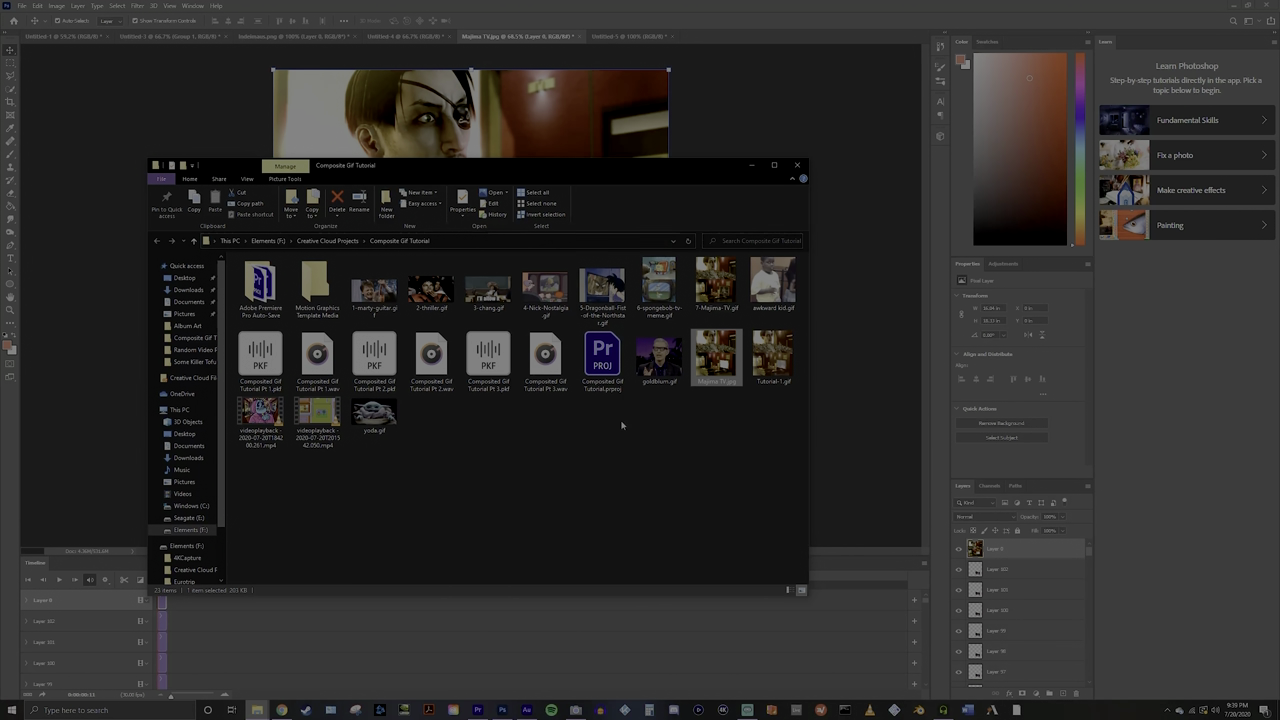
pyautogui.click(772, 355)
pyautogui.rightClick(782, 352)
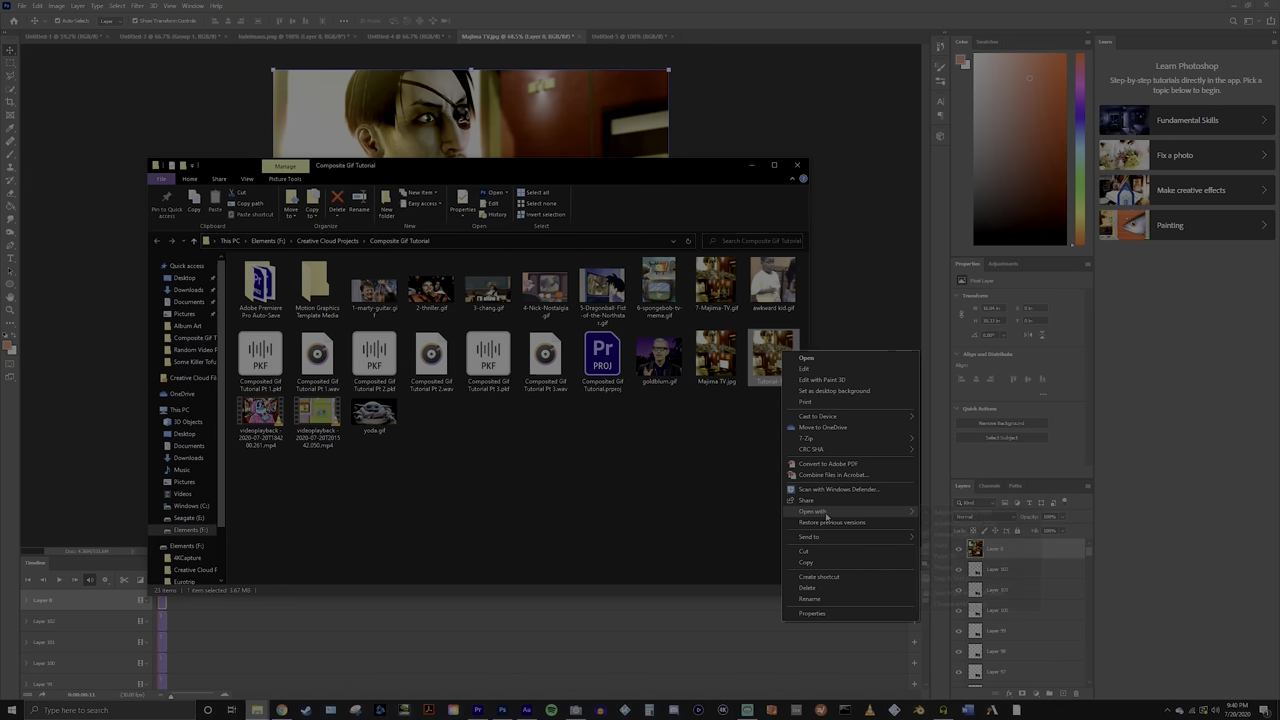
pyautogui.click(930, 564)
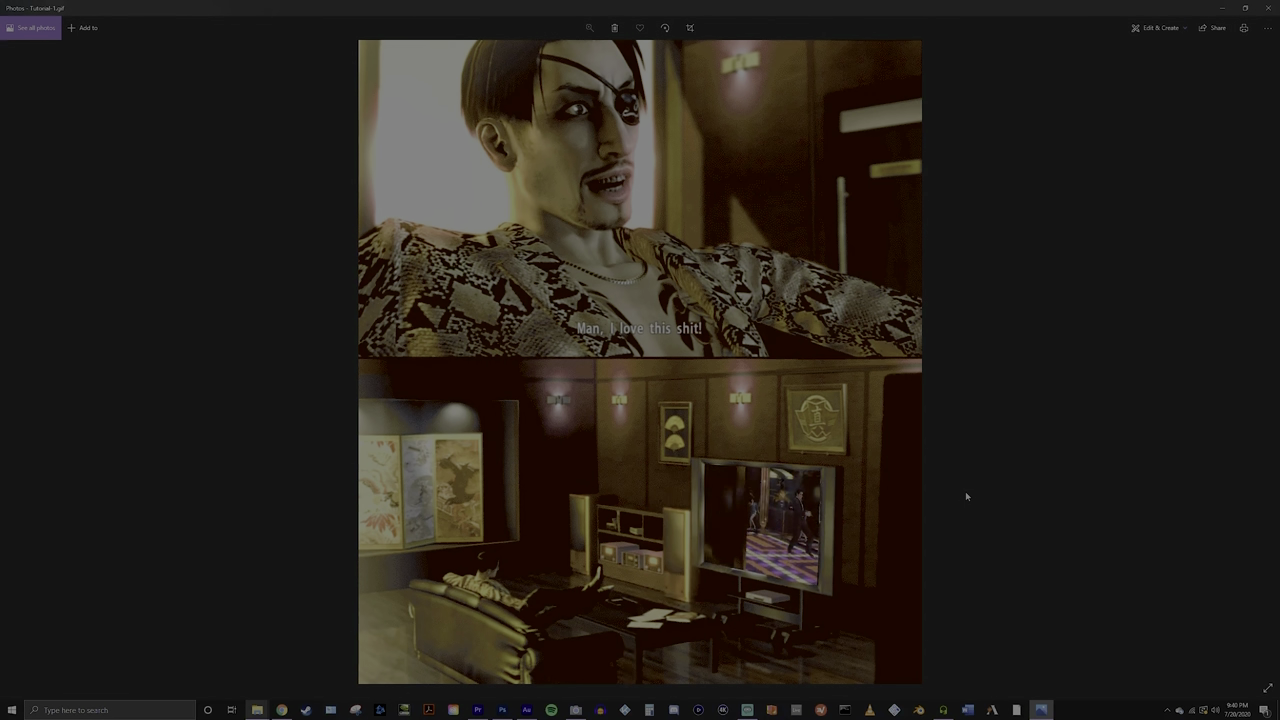
# Step: Close the Photos preview and minimize File Explorer
pyautogui.click(1267, 9)
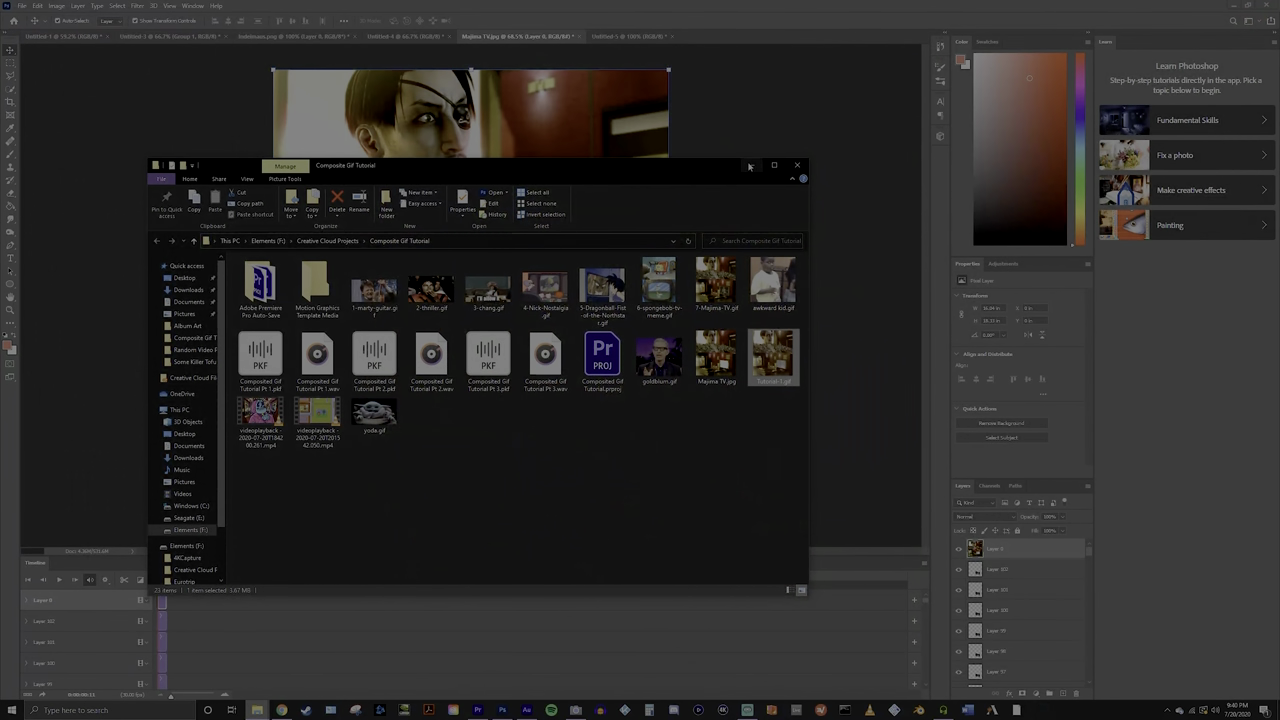
pyautogui.click(749, 166)
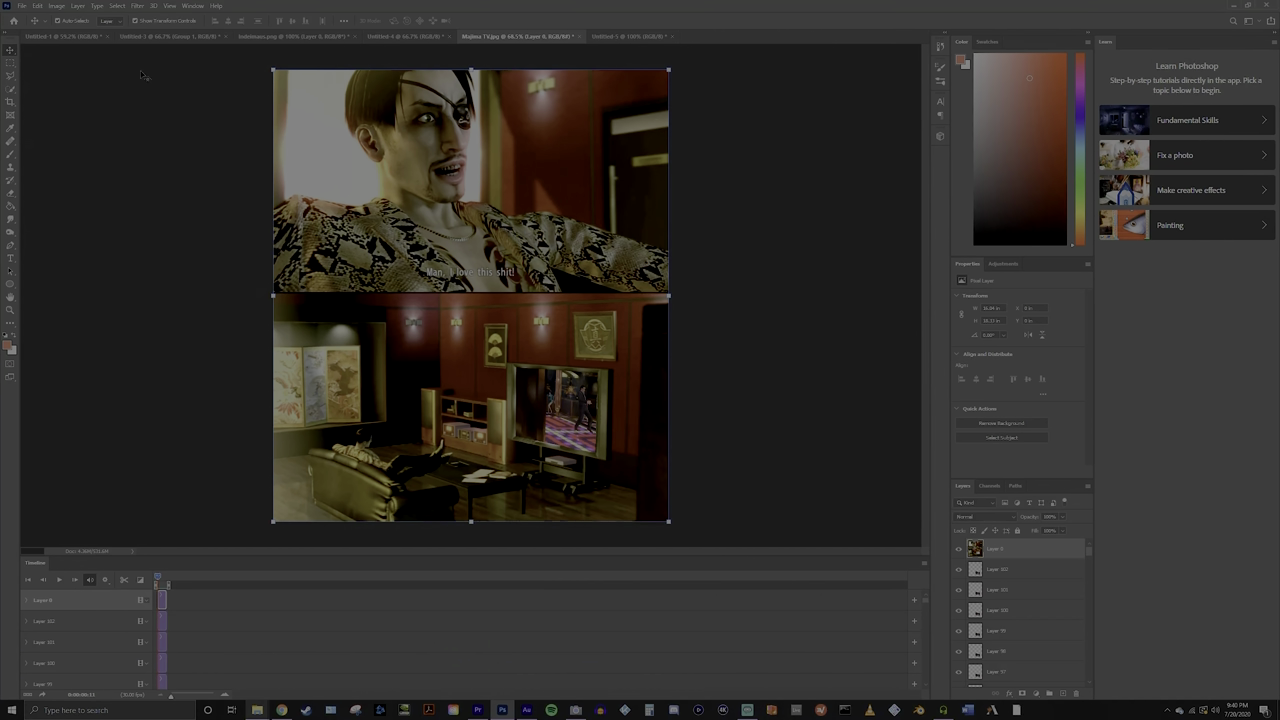
# Step: Switch to the Untitled-1 Dead Space document, scrub the playhead back and play its video
pyautogui.click(250, 37)
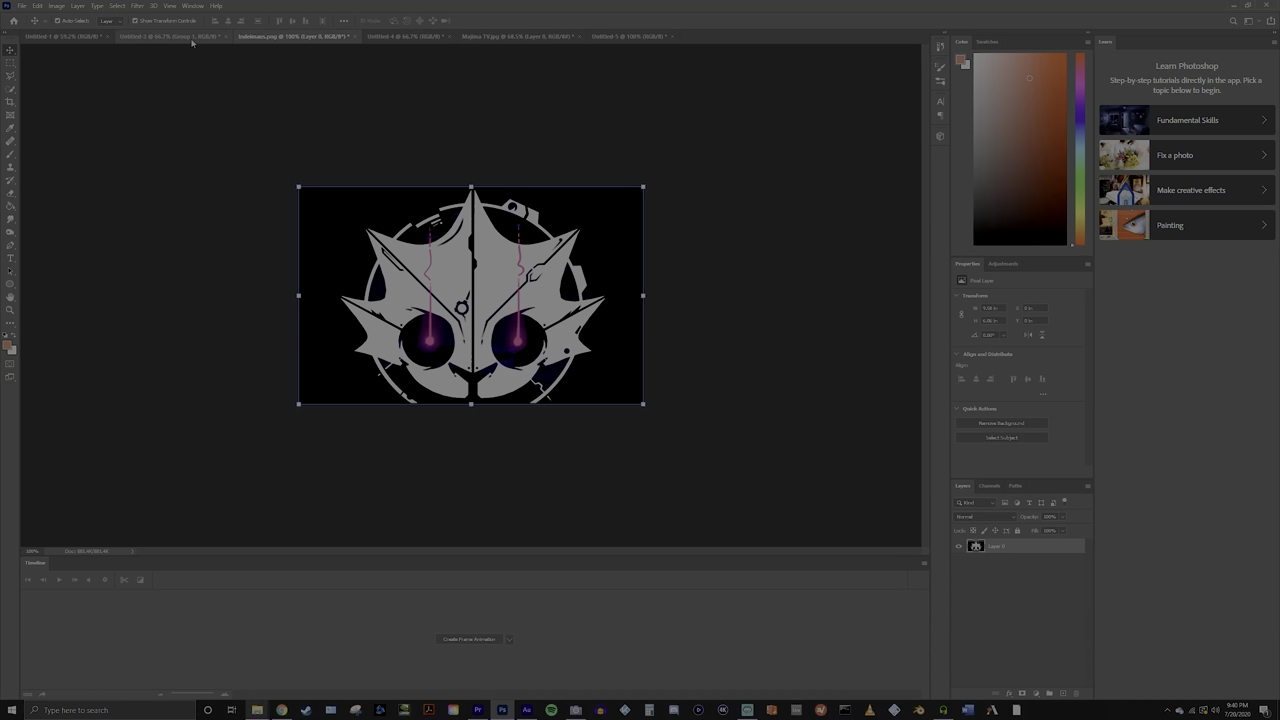
pyautogui.click(65, 38)
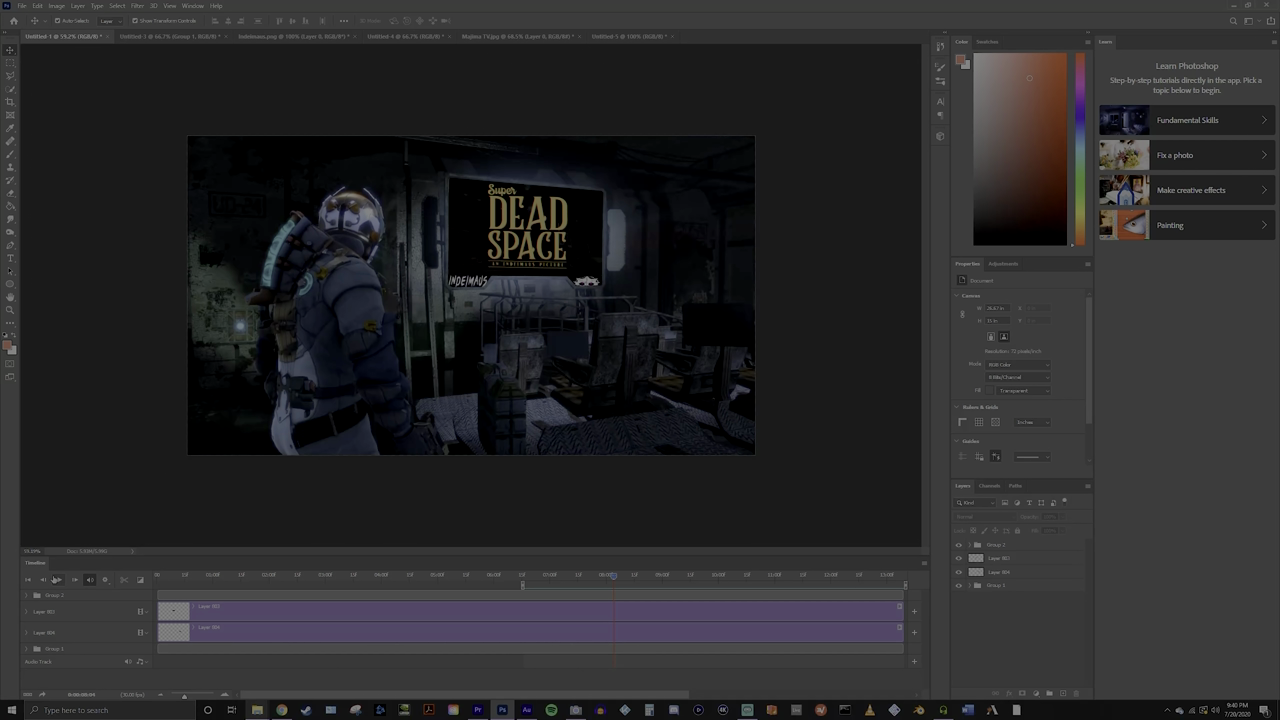
pyautogui.moveTo(614, 580); pyautogui.dragTo(522, 584)
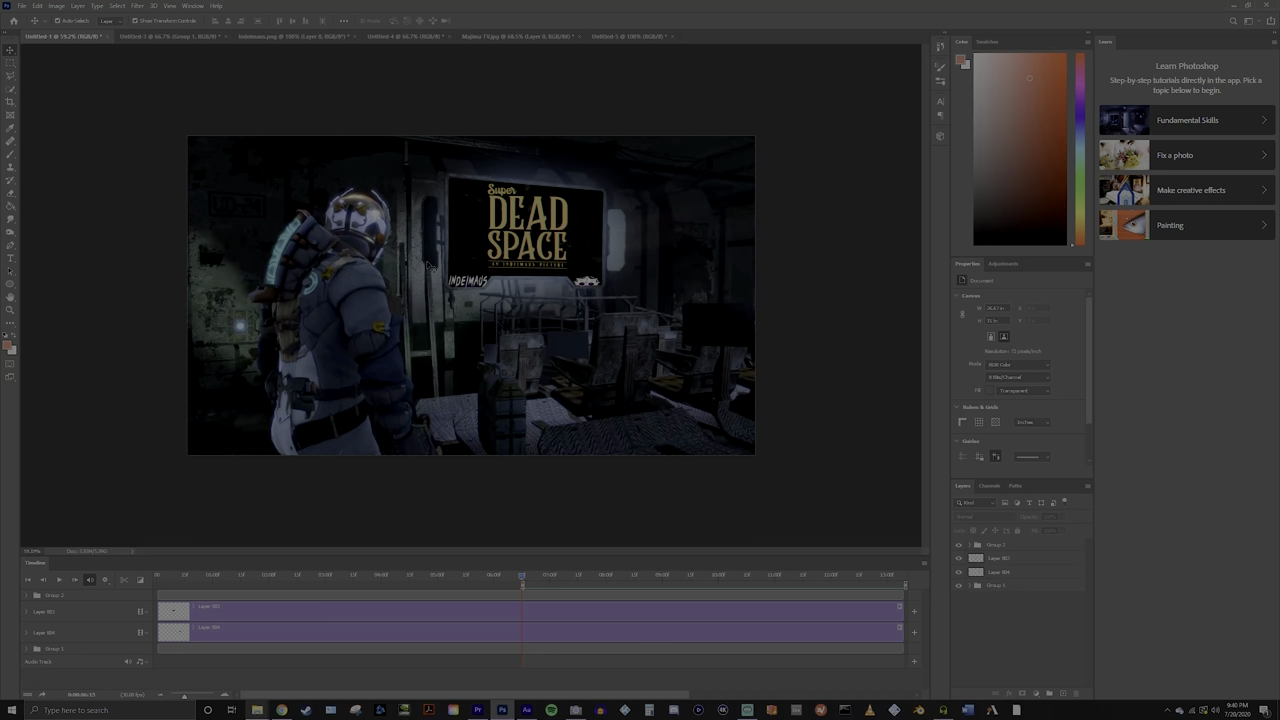
pyautogui.click(58, 580)
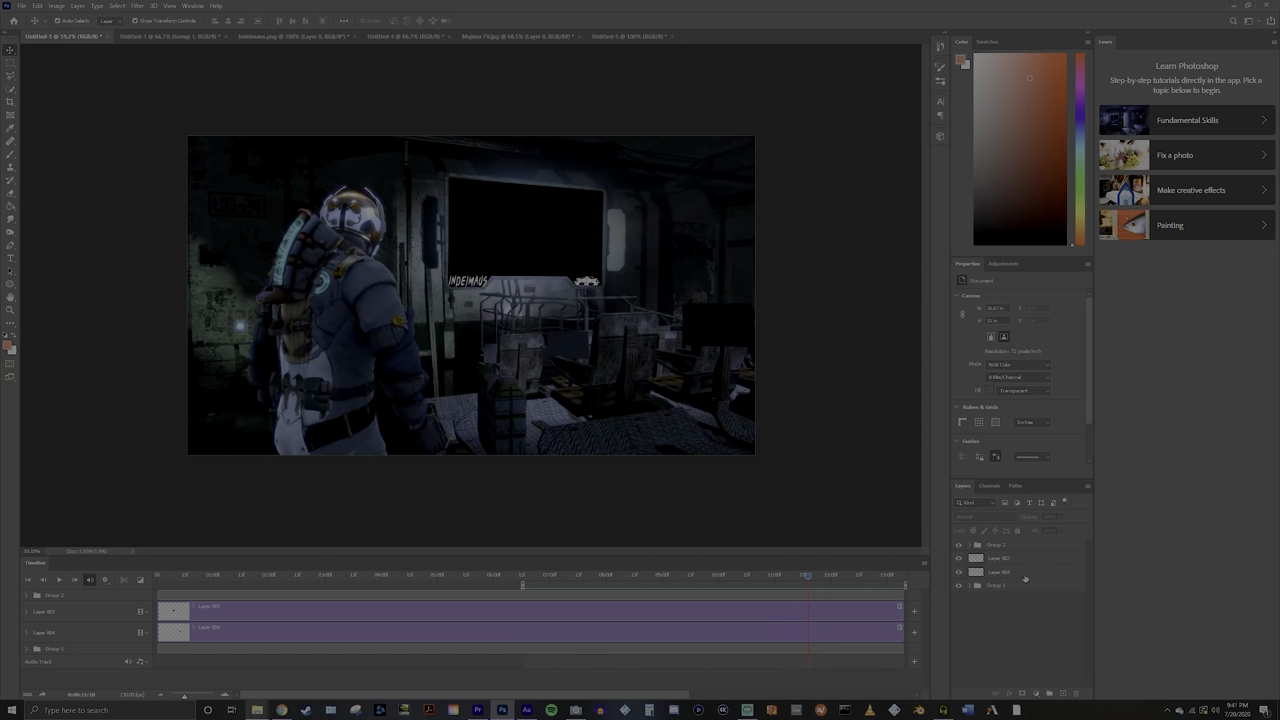
pyautogui.click(970, 546)
pyautogui.scroll(-2, 1000, 598)
pyautogui.scroll(-3, 1000, 598)
pyautogui.moveTo(1090, 556)
pyautogui.mouseDown()
pyautogui.moveTo(1083, 676)
pyautogui.moveTo(1088, 538)
pyautogui.mouseUp()
pyautogui.scroll(1, 1010, 548)
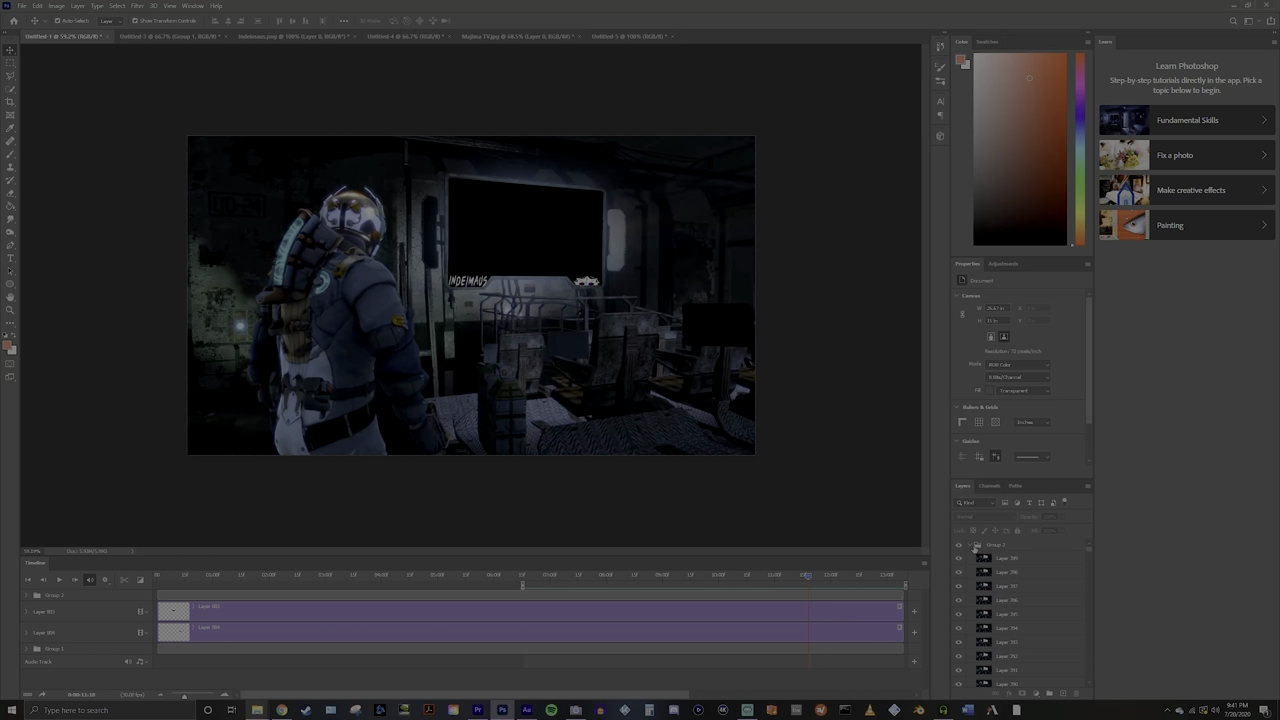
pyautogui.click(974, 546)
pyautogui.click(968, 586)
pyautogui.scroll(-3, 1040, 600)
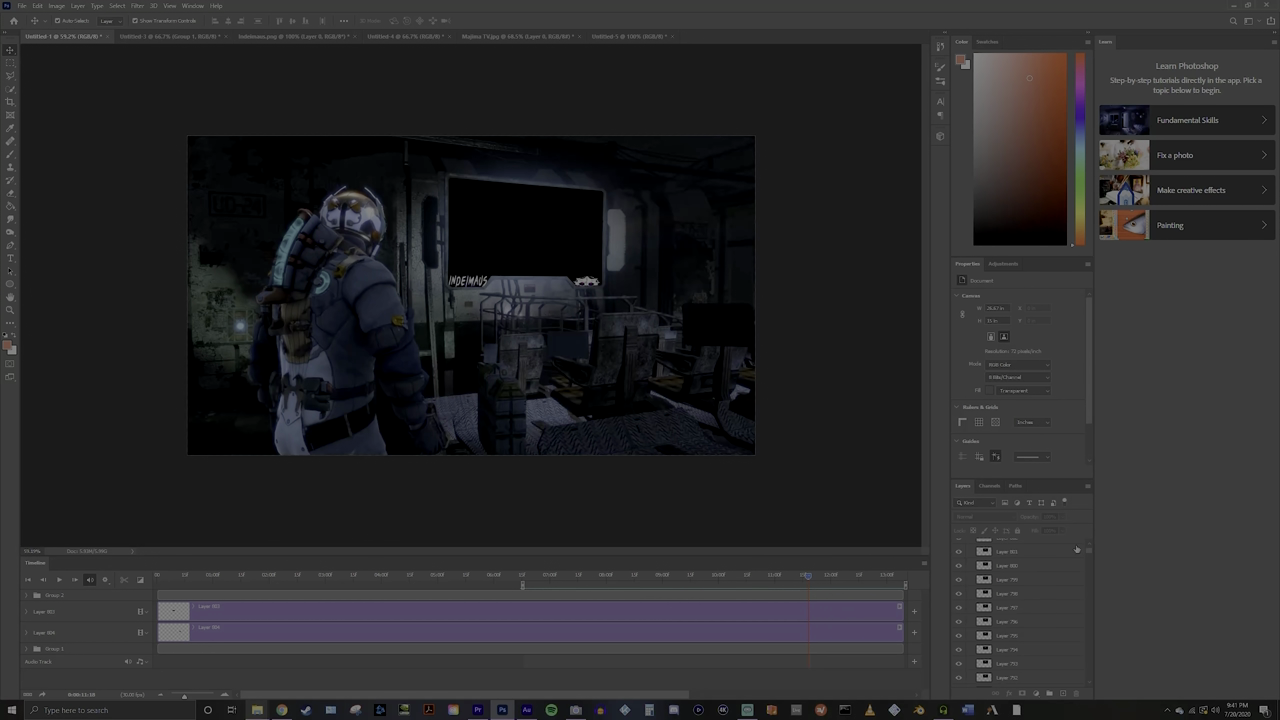
pyautogui.moveTo(1088, 554)
pyautogui.mouseDown()
pyautogui.moveTo(1086, 690)
pyautogui.moveTo(1083, 548)
pyautogui.mouseUp()
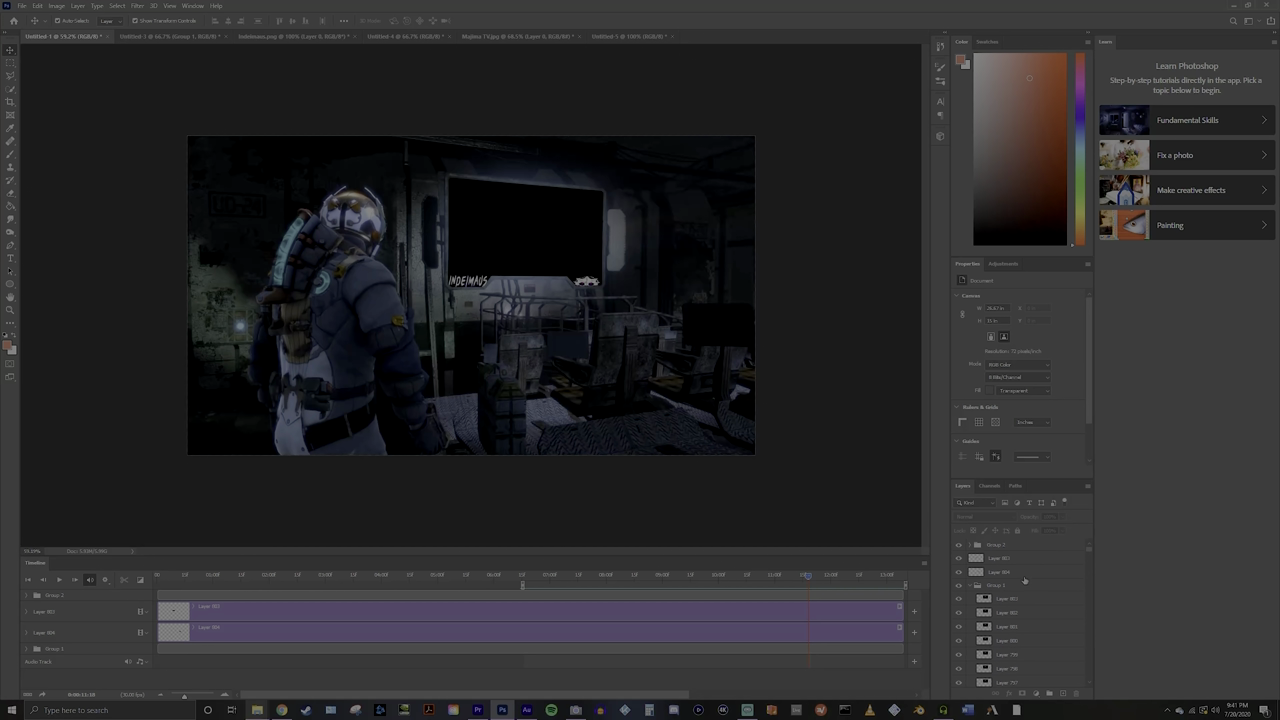
pyautogui.click(971, 586)
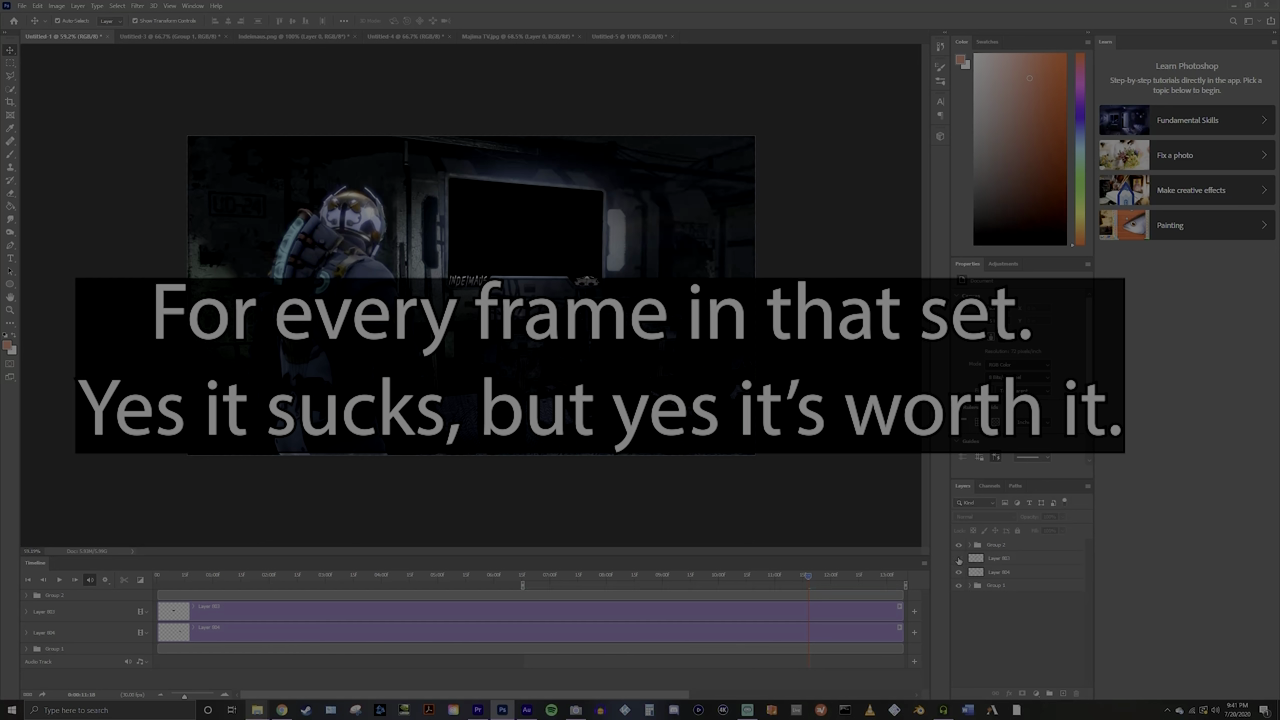
# Step: Hide the small logo and DEIMAUS text layers by the screen, then show them again
pyautogui.click(958, 560)
pyautogui.click(958, 565)
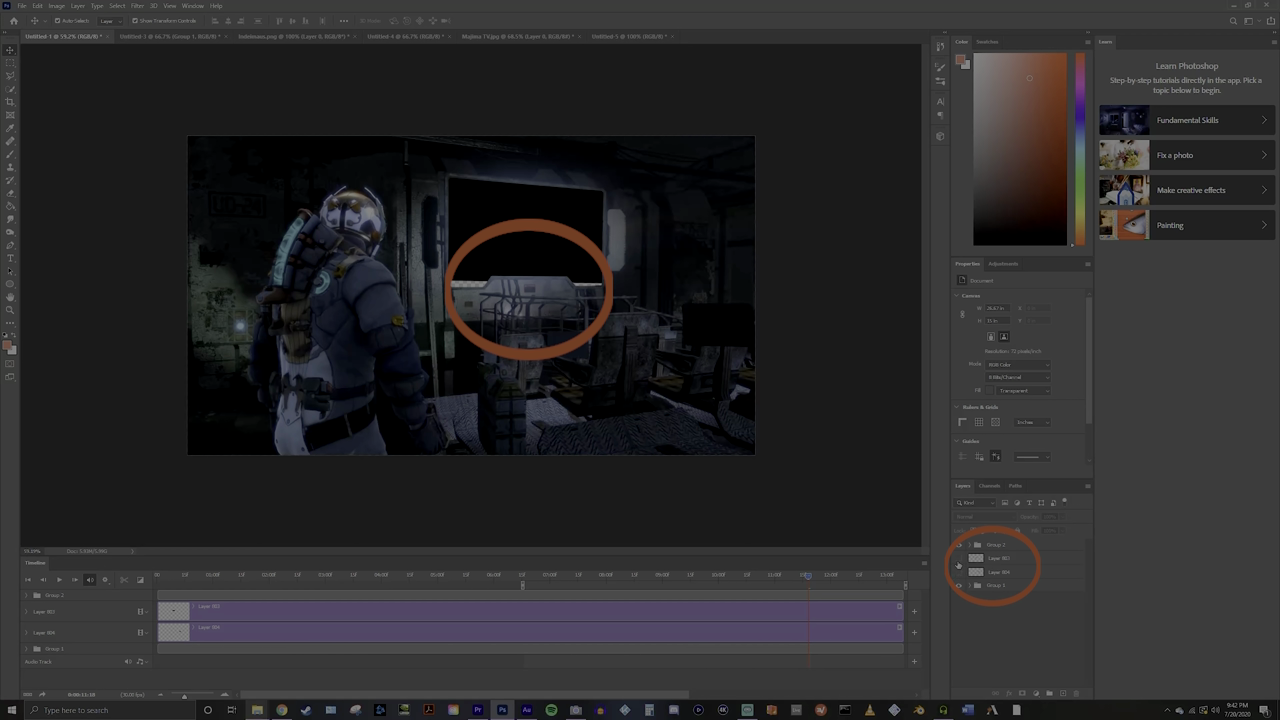
pyautogui.click(958, 567)
pyautogui.click(958, 572)
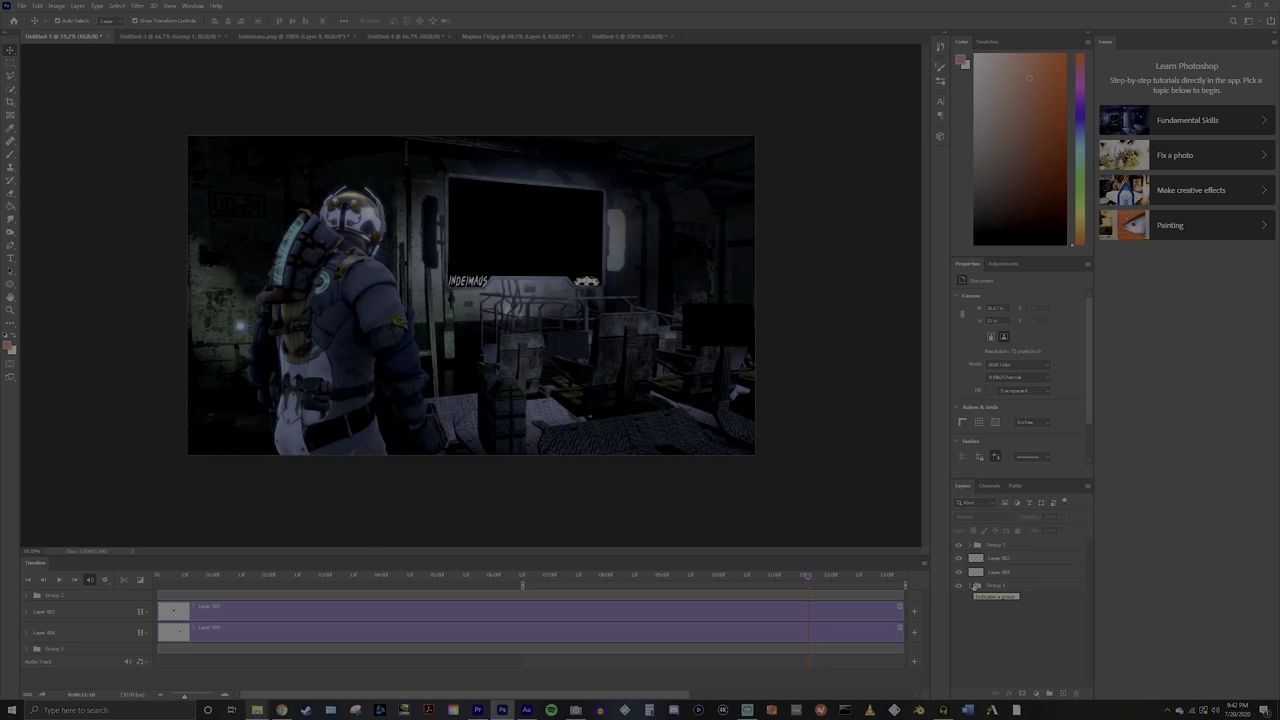
# Step: Expand Group 1, drag Layer 803 into it, and collapse the group
pyautogui.click(971, 586)
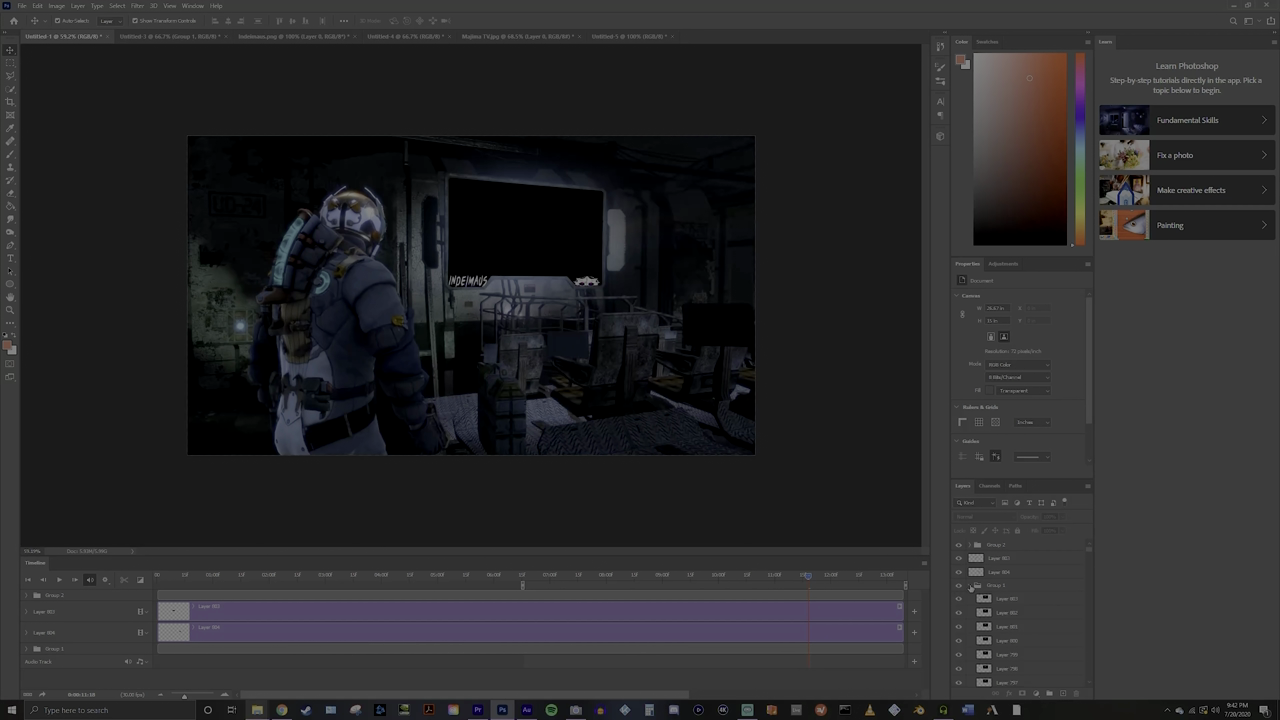
pyautogui.scroll(-1, 971, 588)
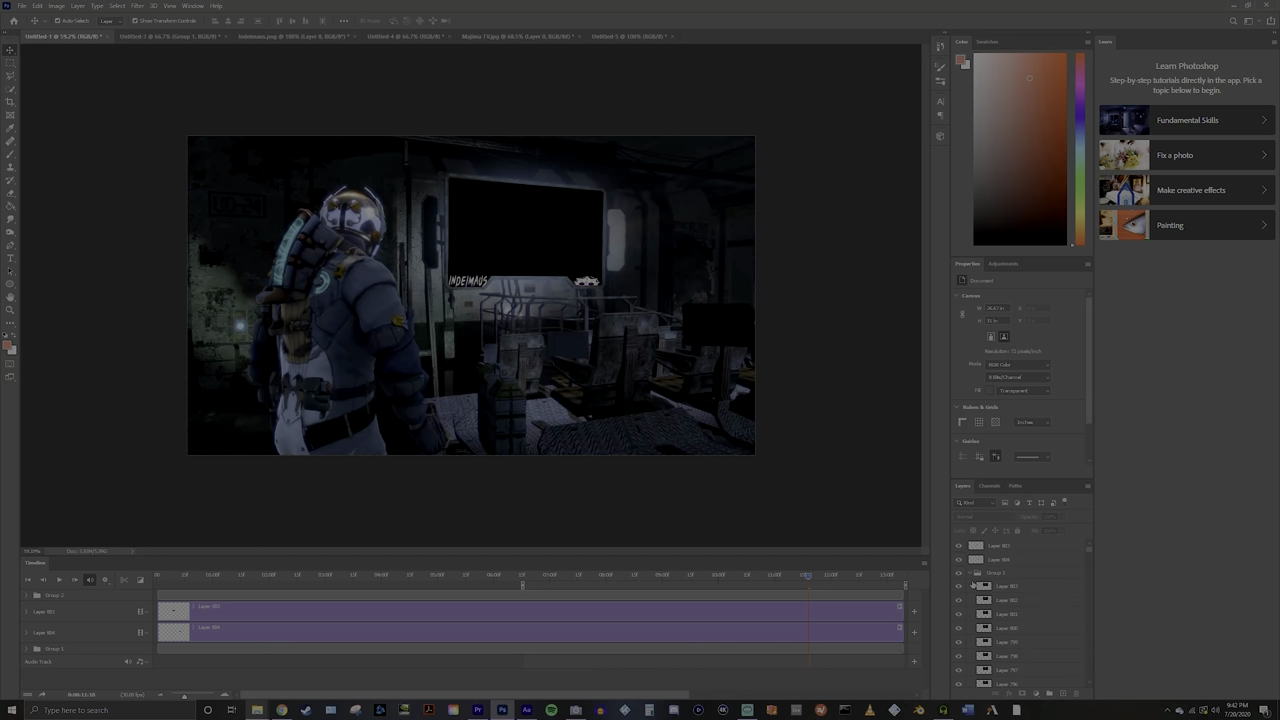
pyautogui.moveTo(975, 570); pyautogui.dragTo(975, 569)
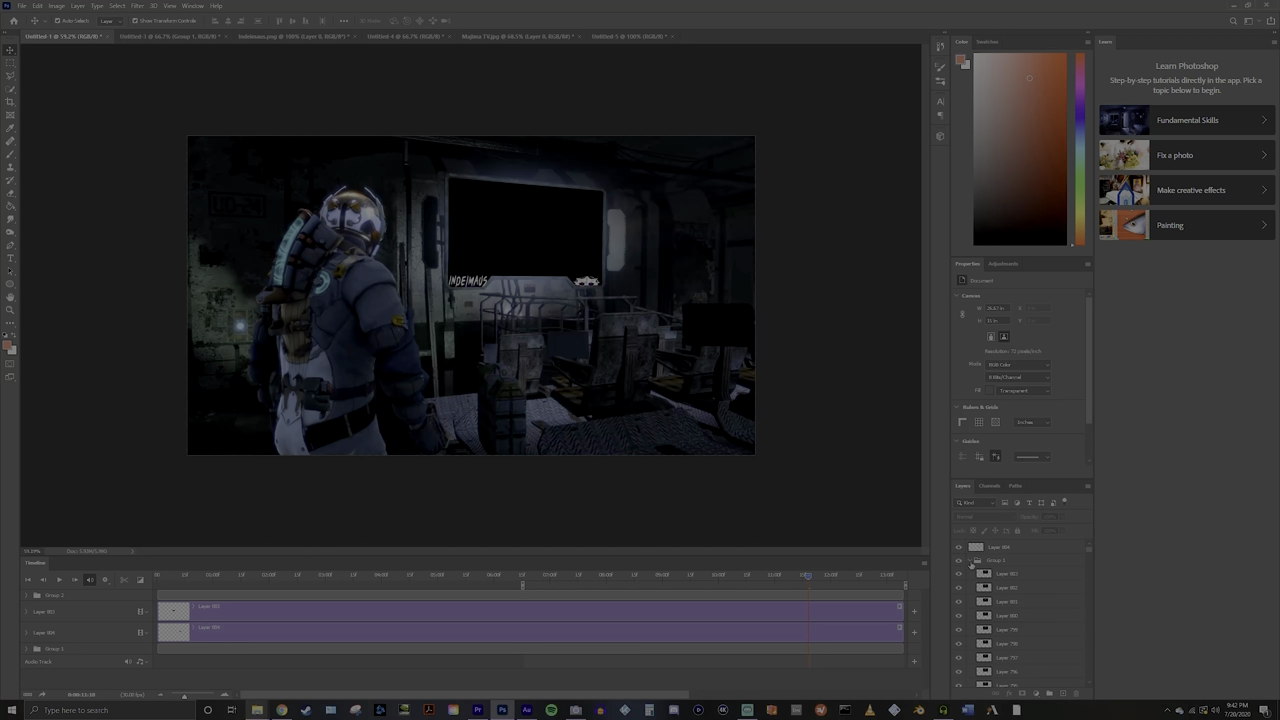
pyautogui.click(970, 562)
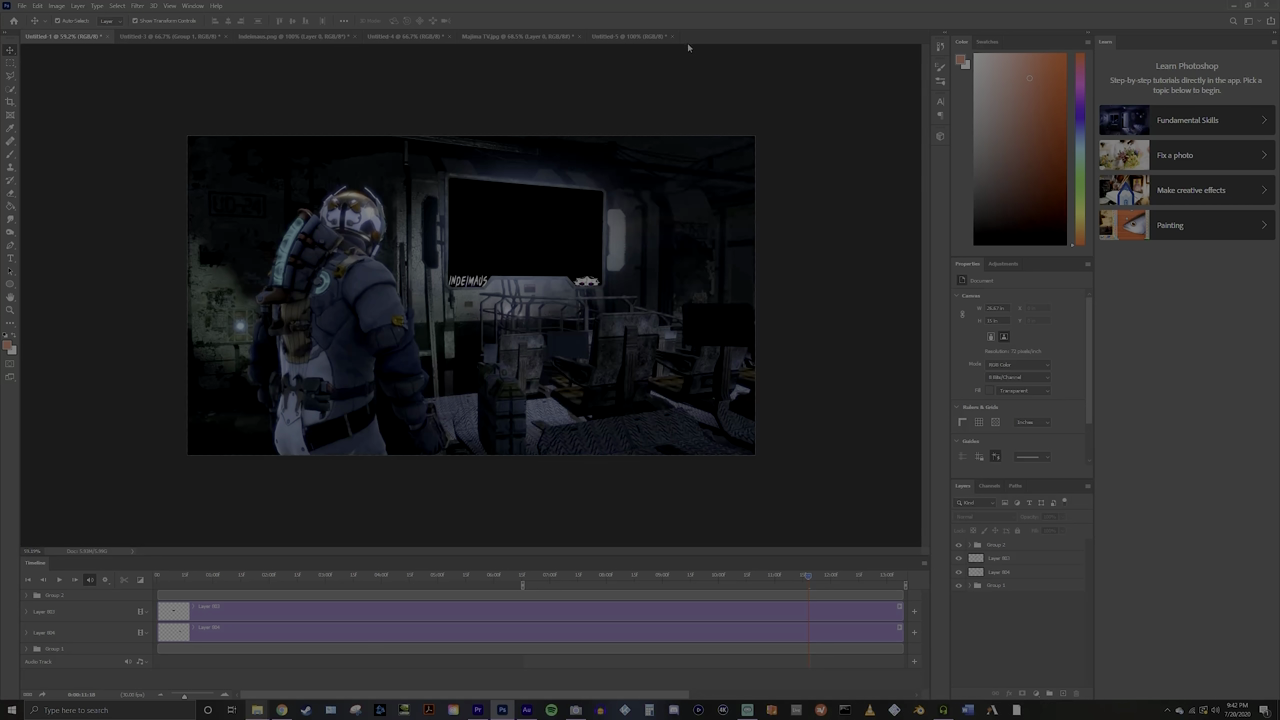
pyautogui.click(160, 40)
pyautogui.click(54, 37)
pyautogui.click(165, 36)
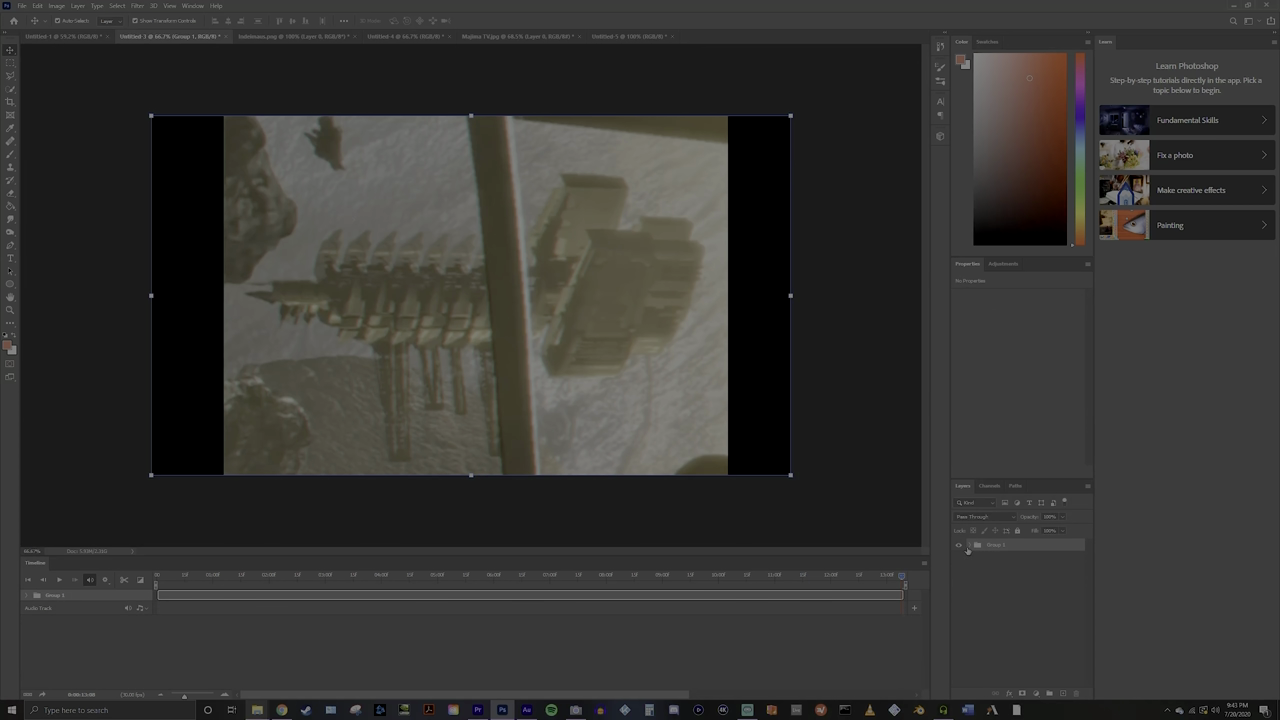
pyautogui.click(968, 547)
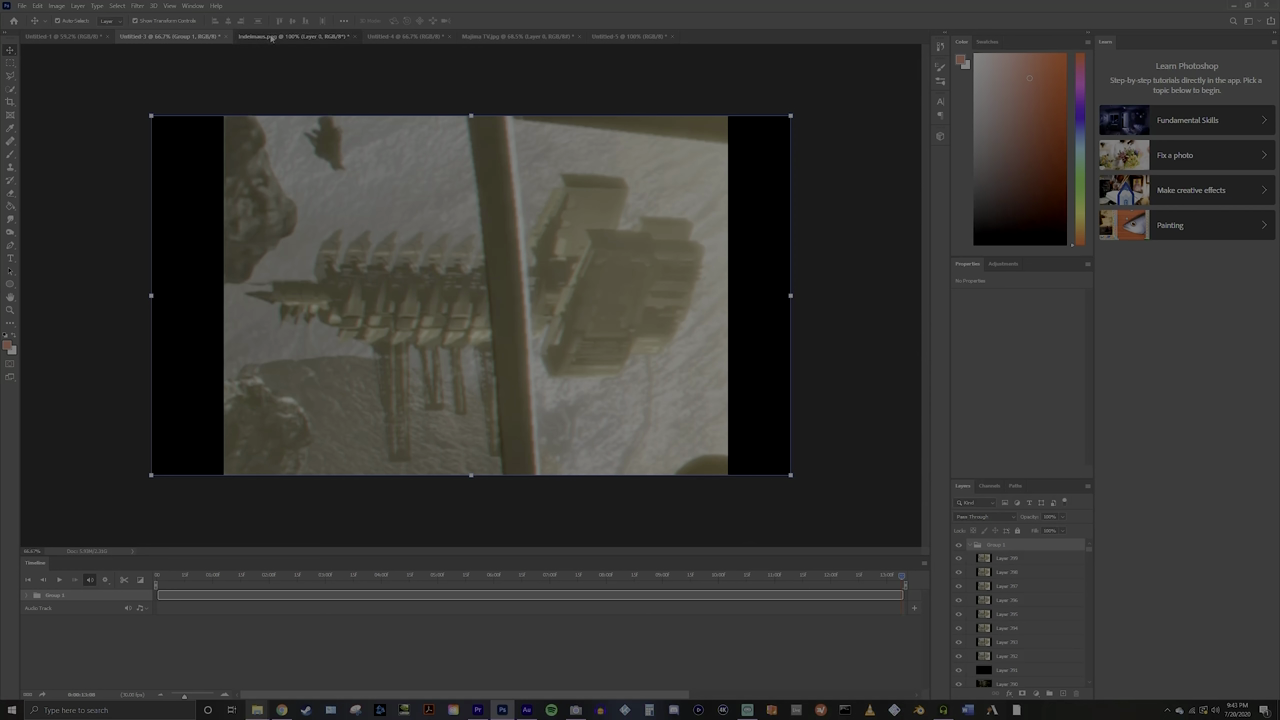
pyautogui.hotkey('ctrl', 'shift', 'Tab')
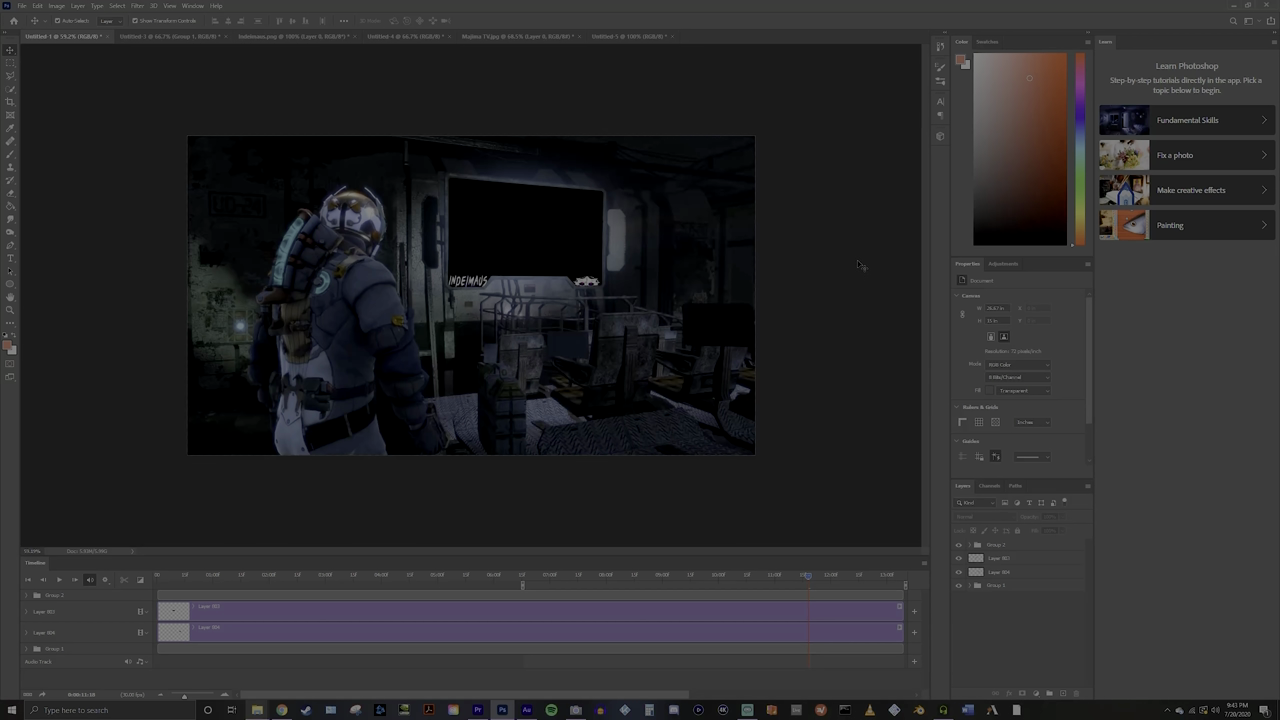
# Step: Select Group 1 in the Timeline to check its extent, then select Group 2
pyautogui.click(542, 650)
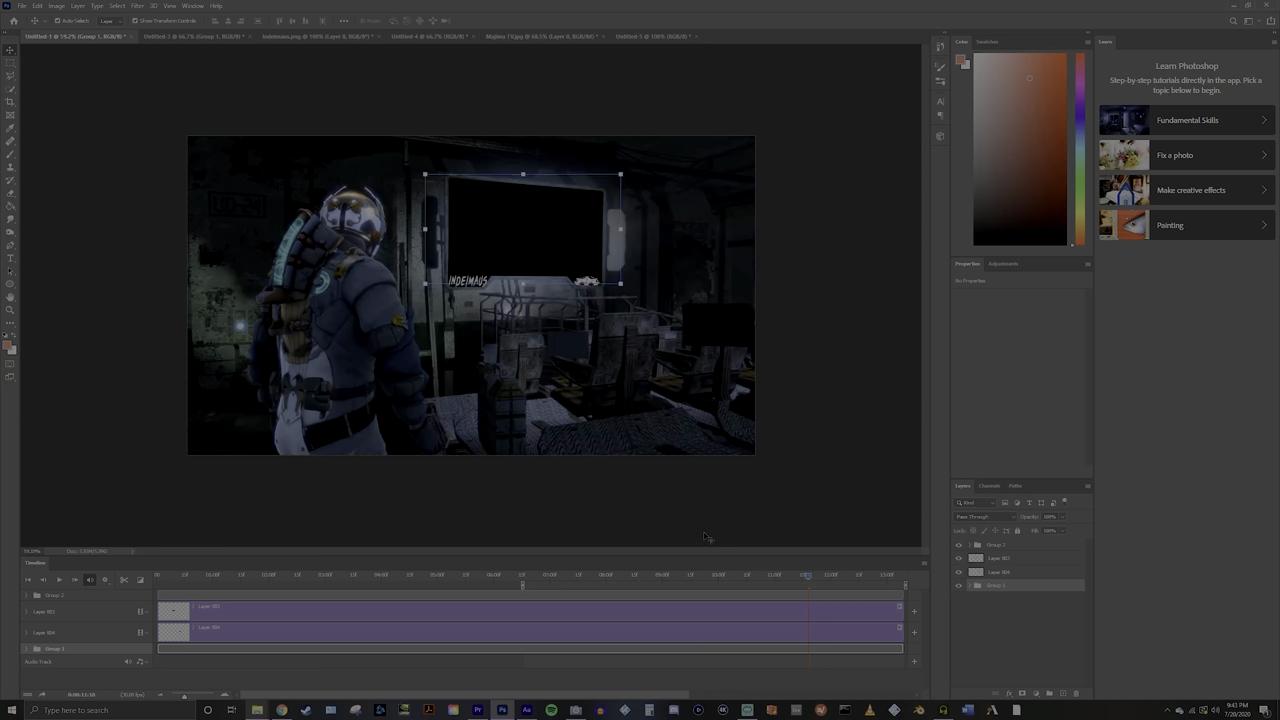
pyautogui.click(740, 598)
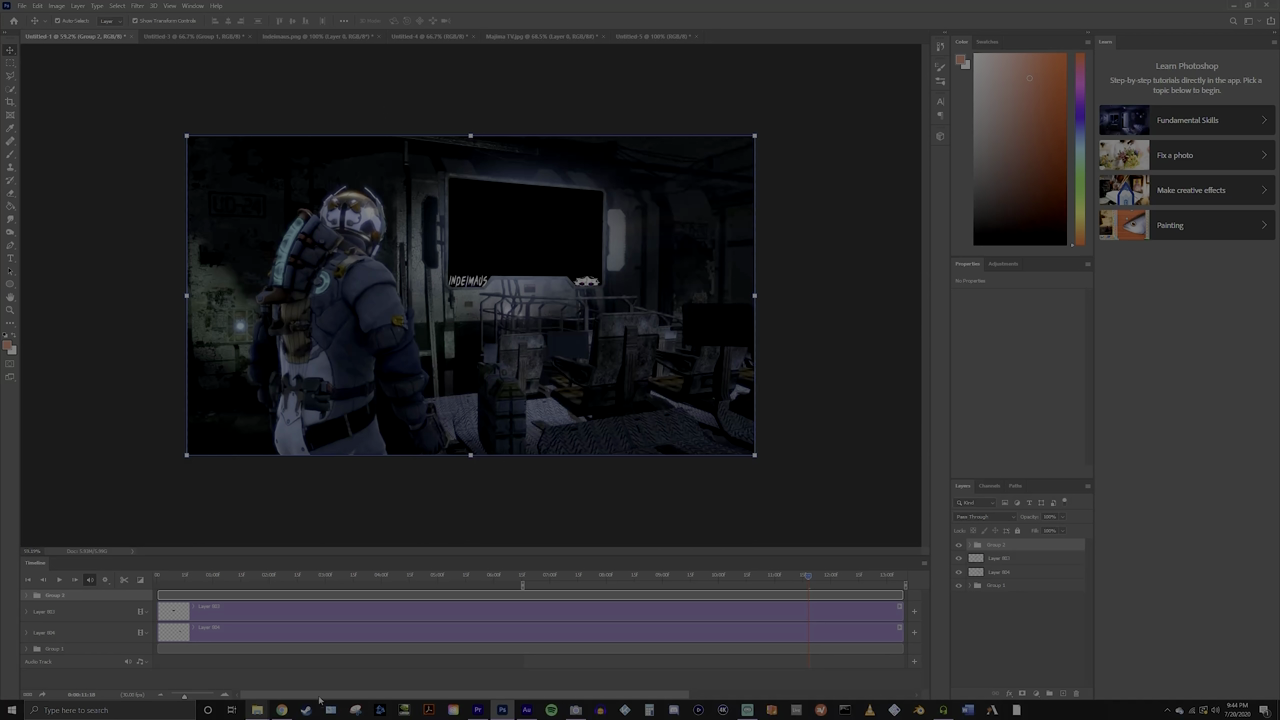
pyautogui.moveTo(282, 710)
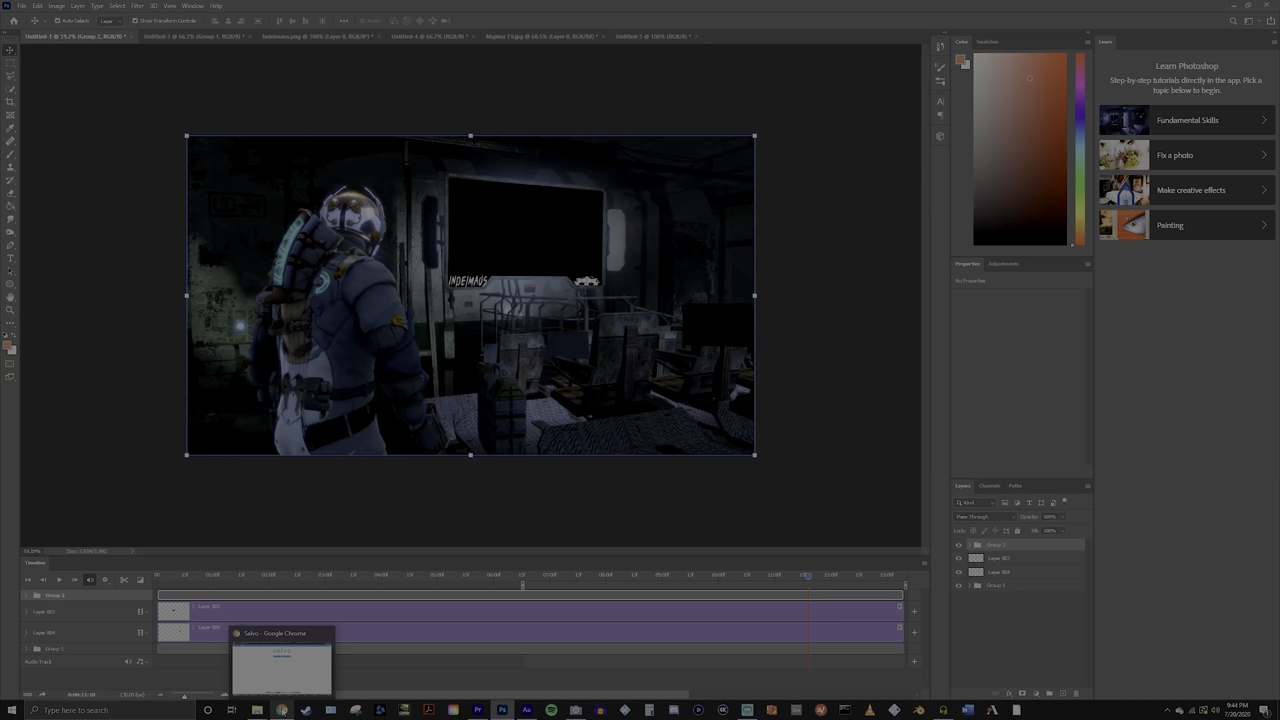